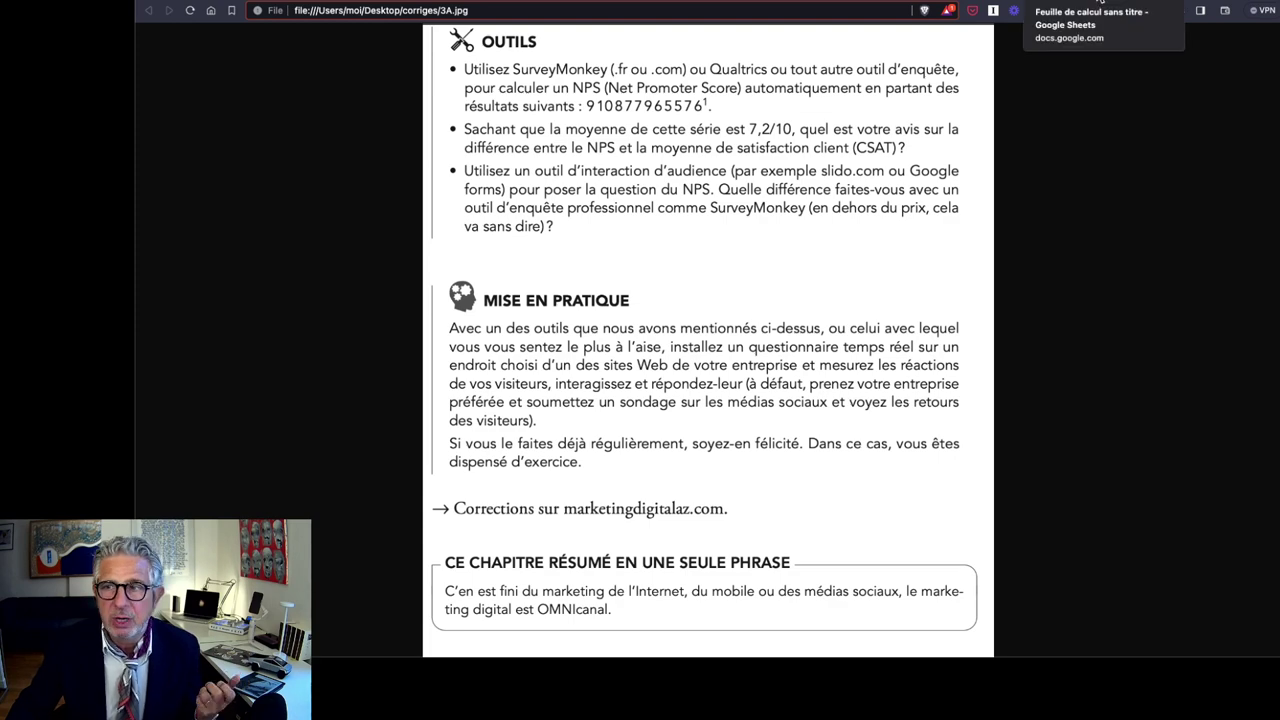
# - Switch to the Google Sheets spreadsheet containing the survey scores and set its zoom to 200%
pyautogui.click(1013, 10)
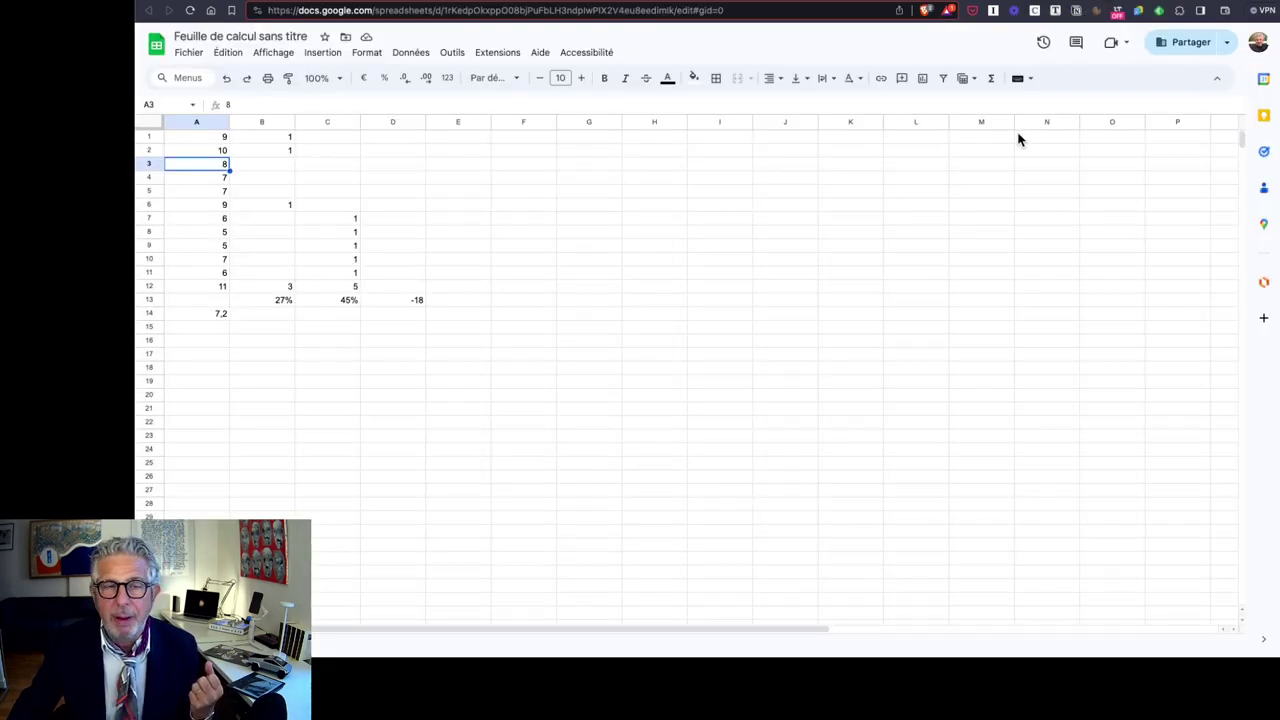
pyautogui.click(335, 80)
pyautogui.click(325, 228)
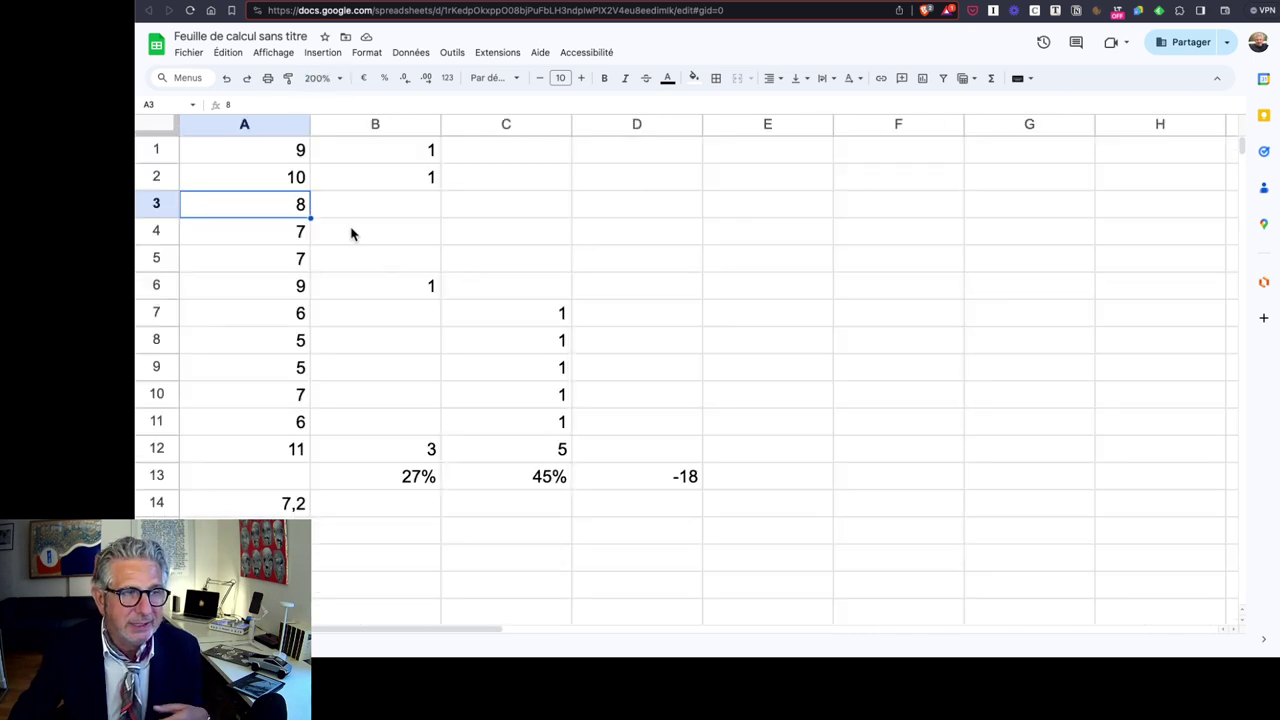
# - Examine the scores in column A, the promoter marks in column B, and the promoter count and percentage formulas in B12 and B13
pyautogui.click(287, 153)
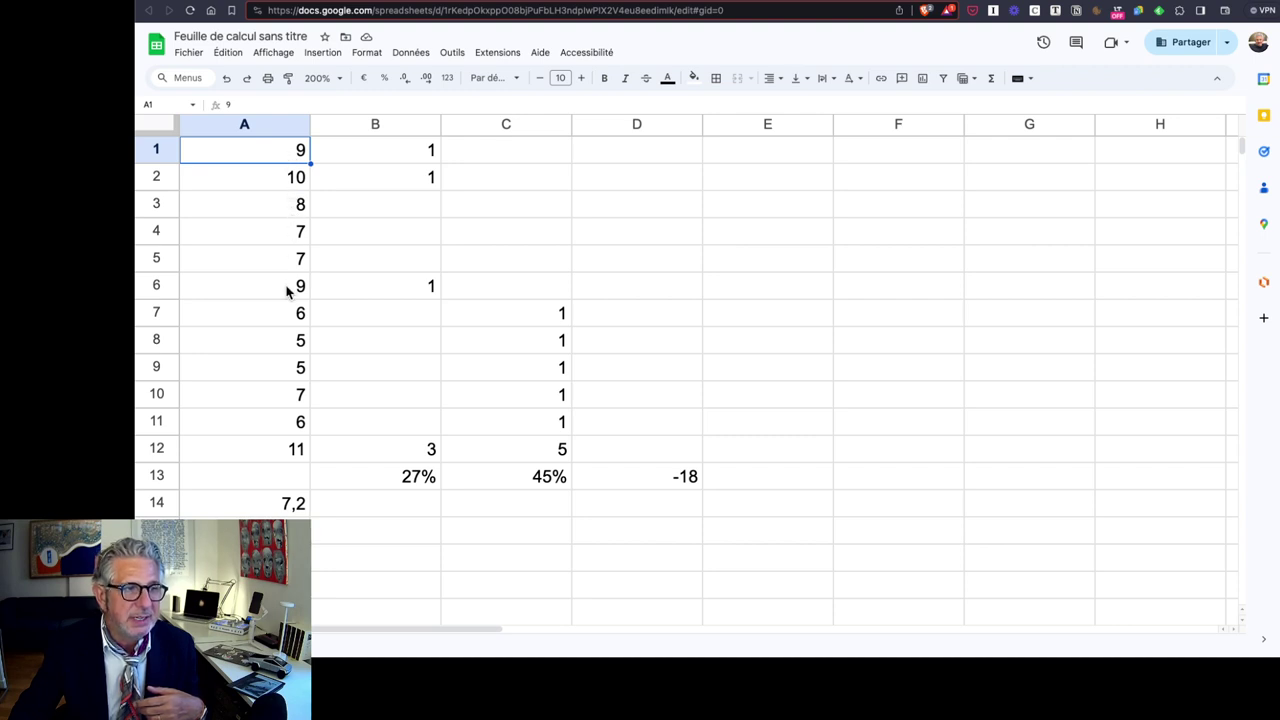
pyautogui.click(297, 426)
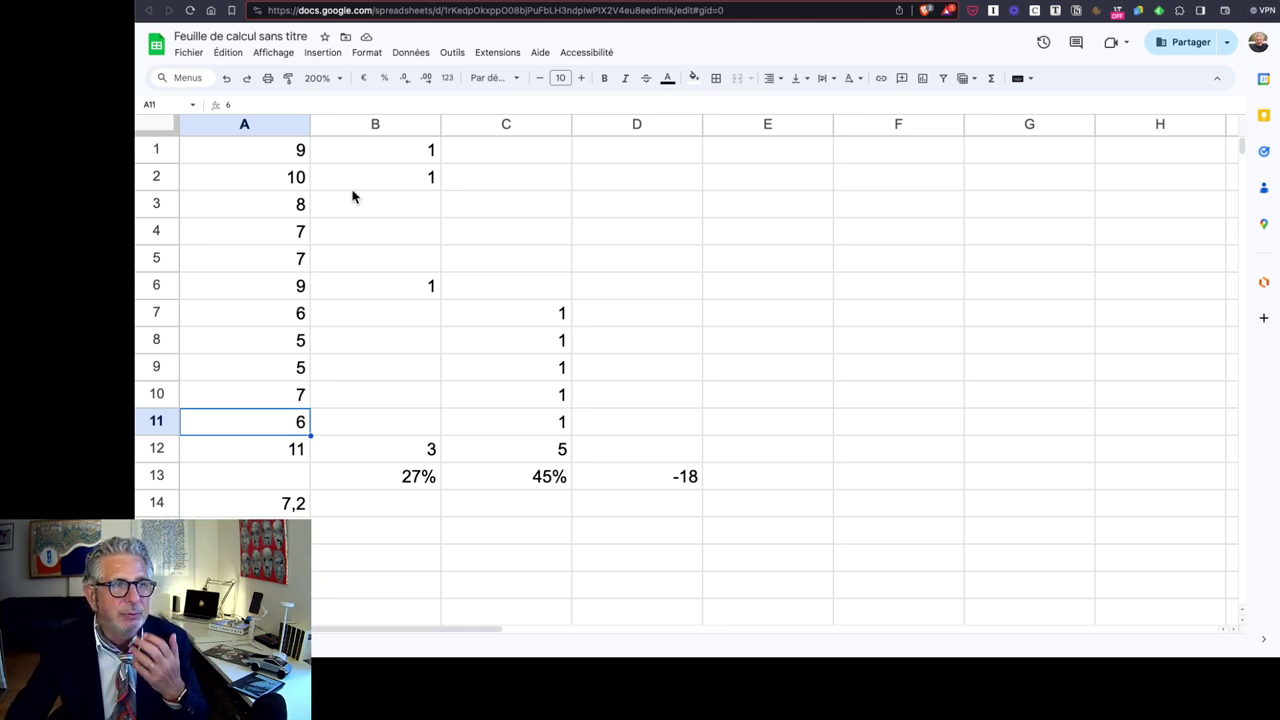
pyautogui.click(300, 153)
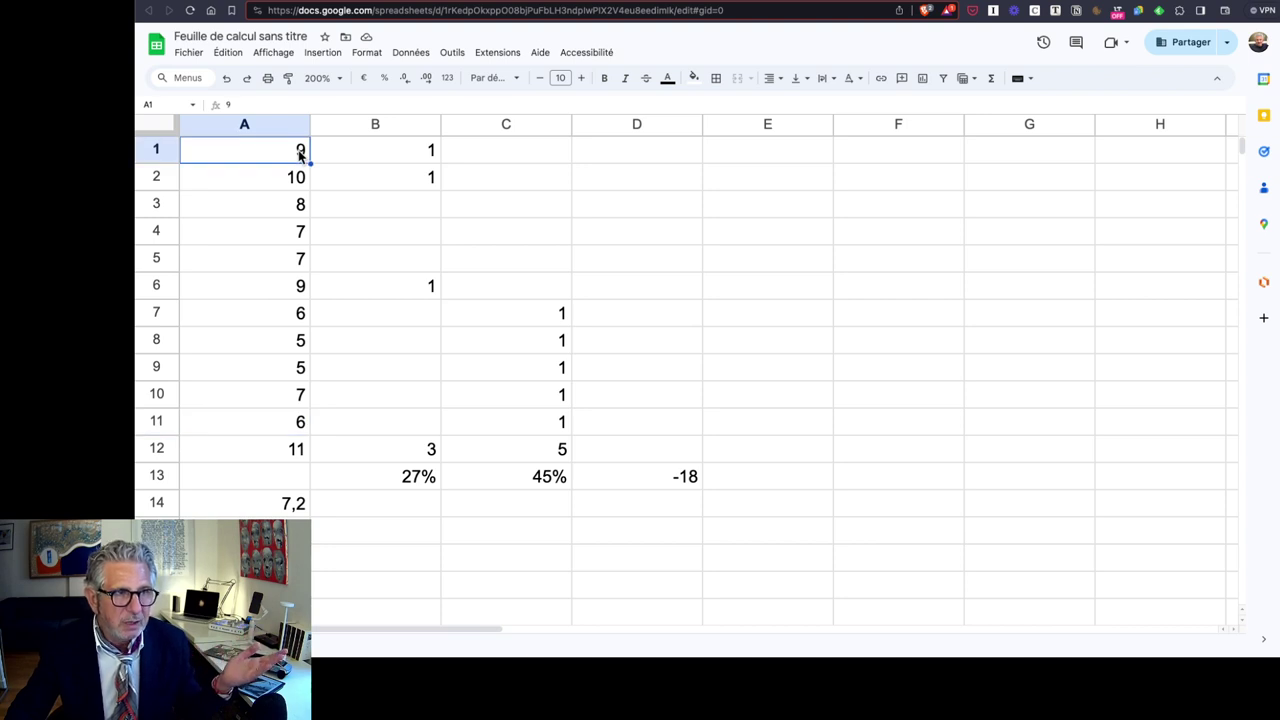
pyautogui.click(418, 152)
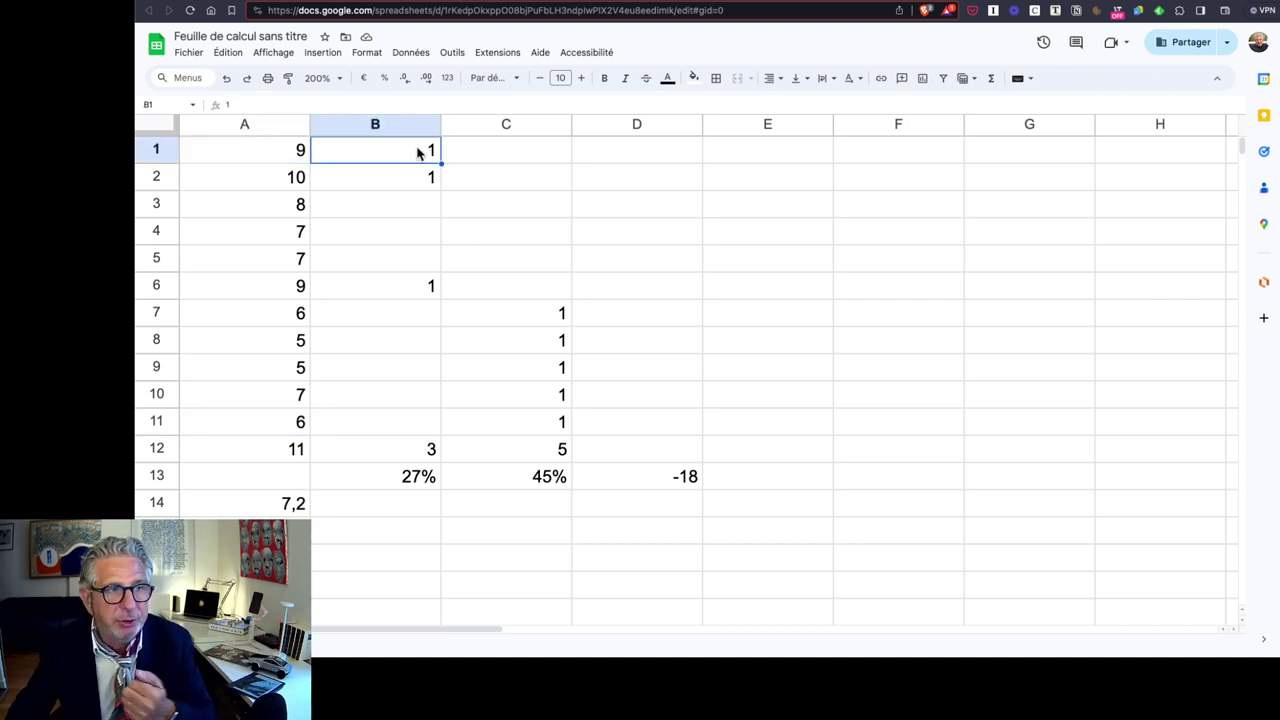
pyautogui.click(417, 177)
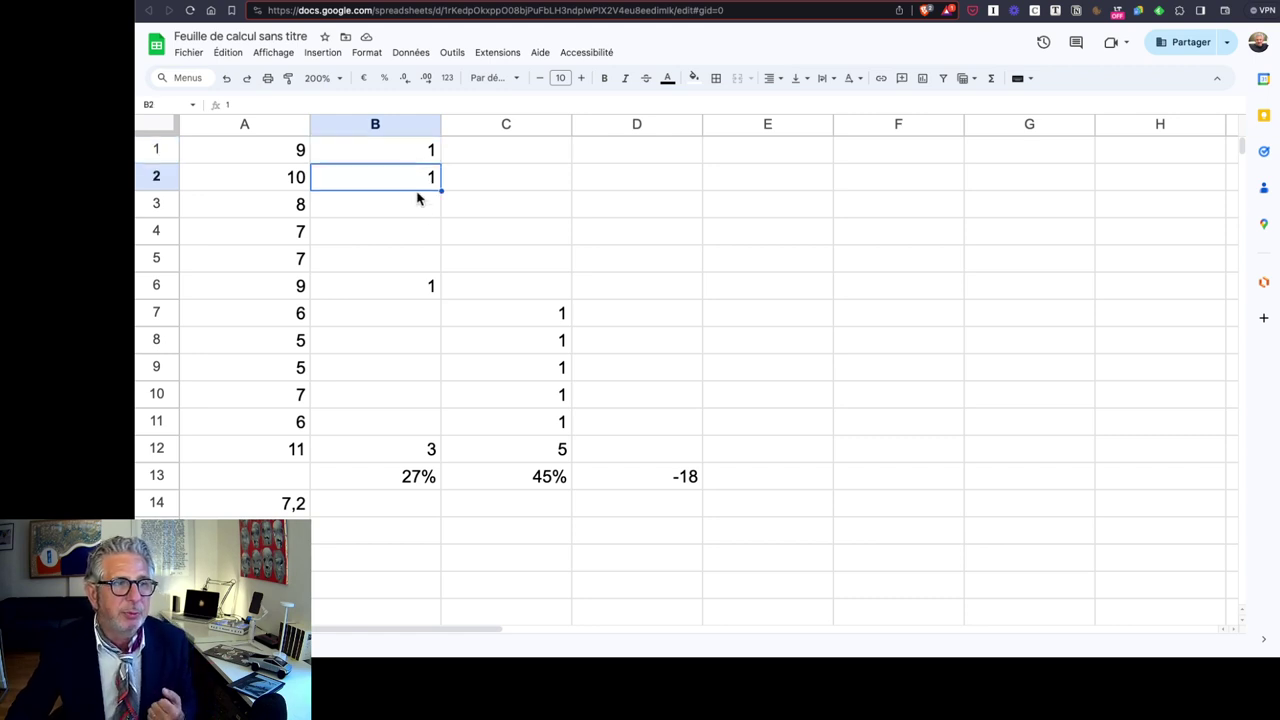
pyautogui.click(427, 288)
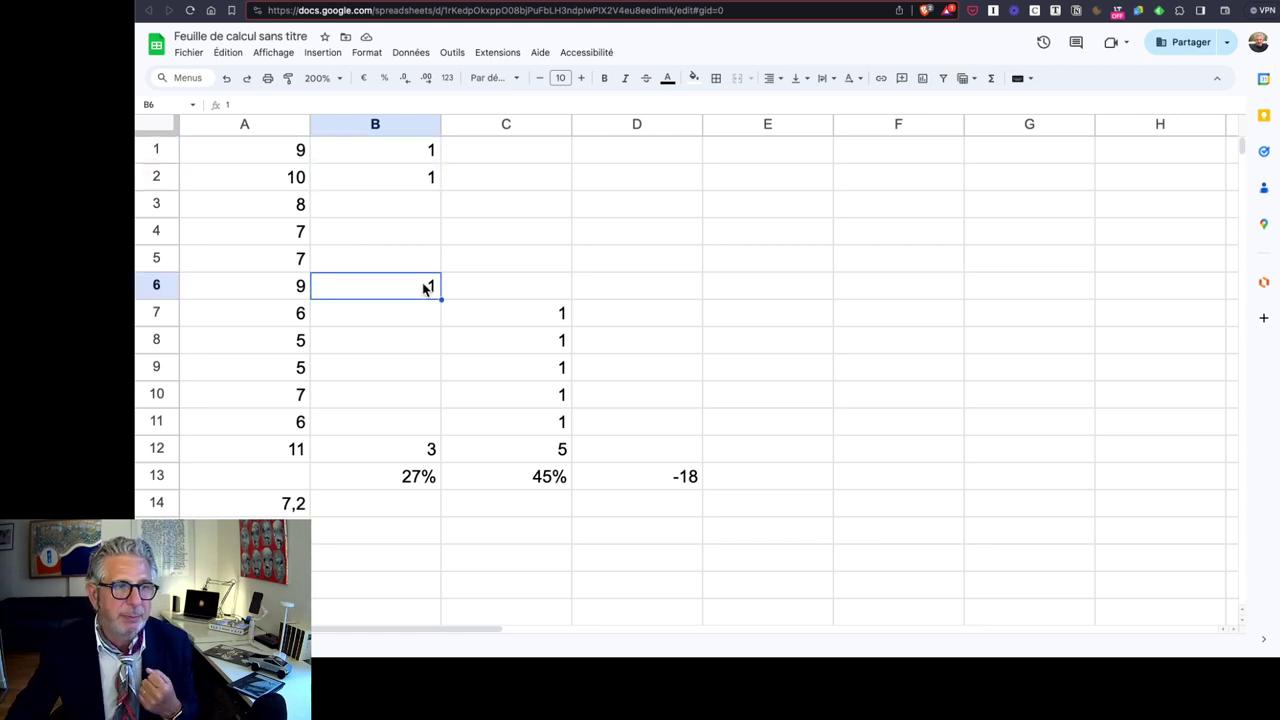
pyautogui.click(426, 455)
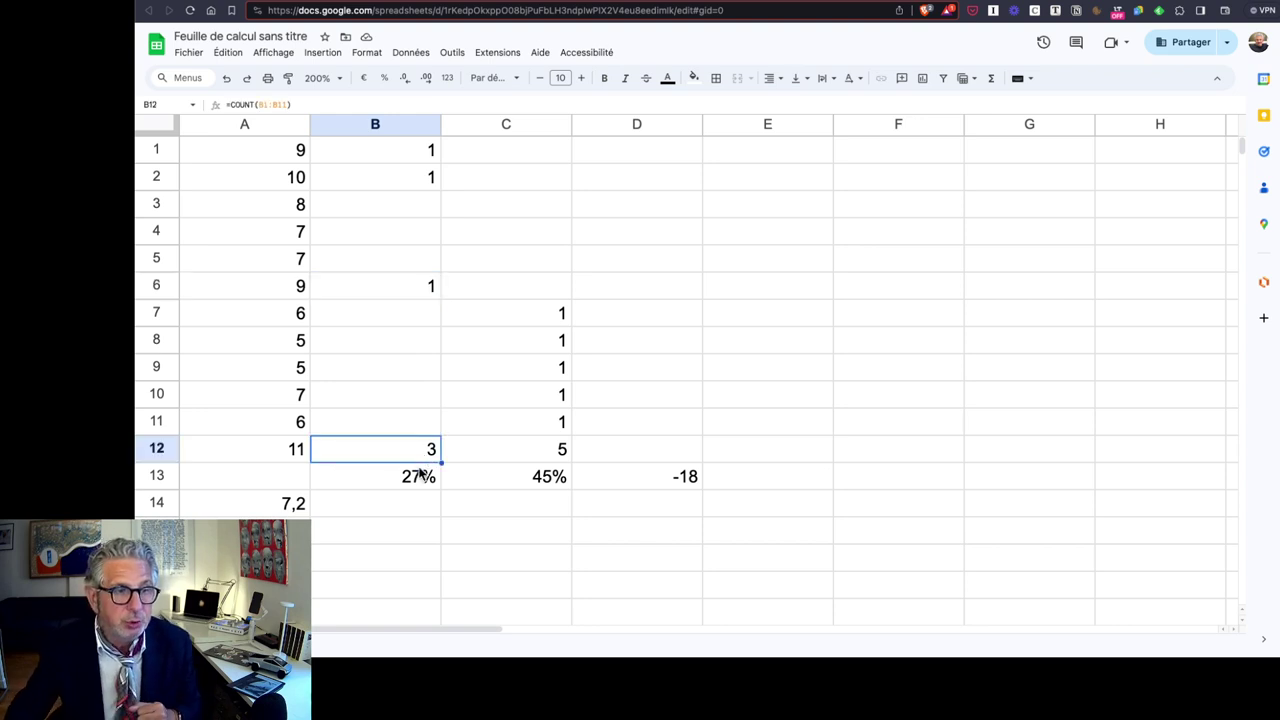
pyautogui.click(418, 477)
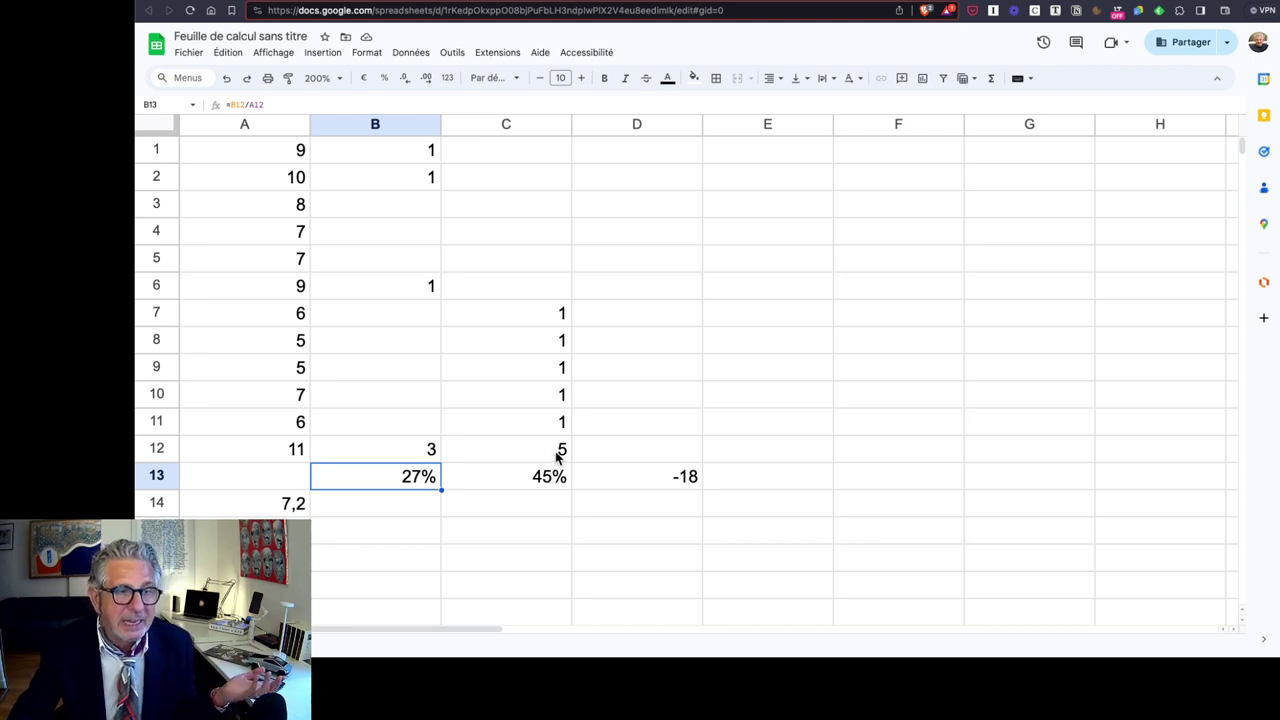
# - Examine the passive scores in A3:A5, the detractor percentage in C13, the NPS formula in D13 and the average in A14
pyautogui.click(297, 205)
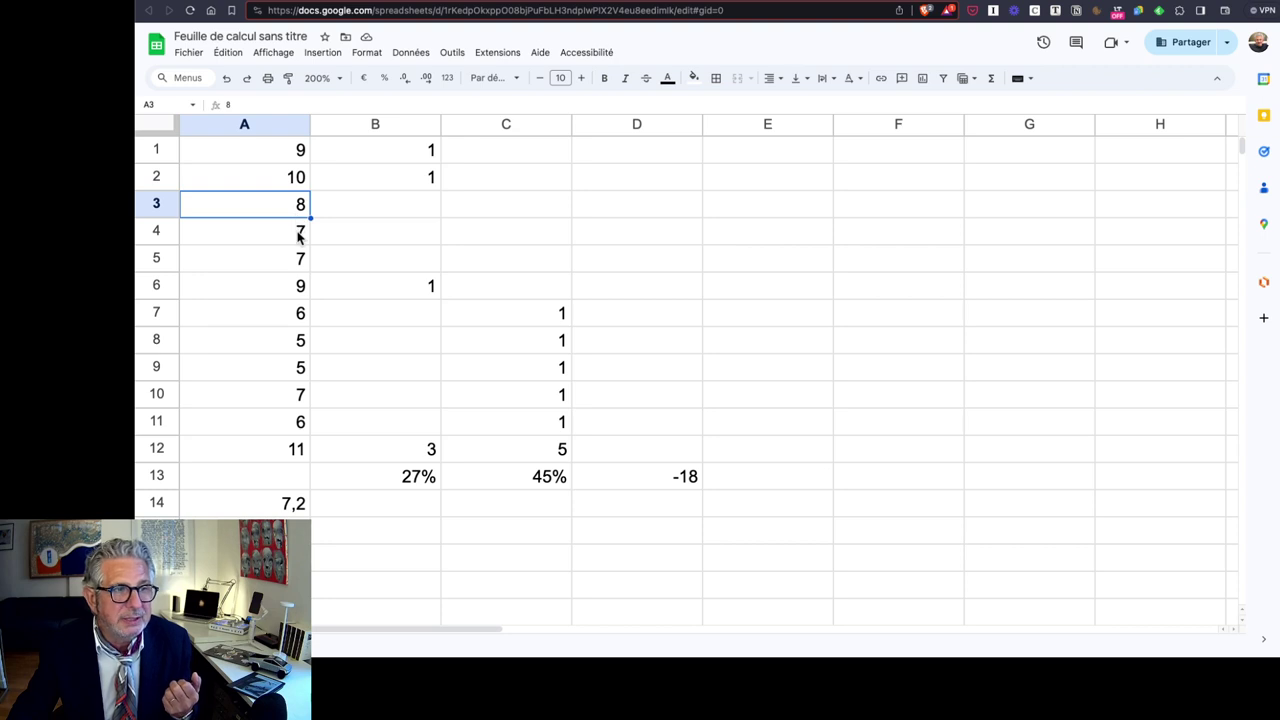
pyautogui.click(298, 233)
pyautogui.click(297, 260)
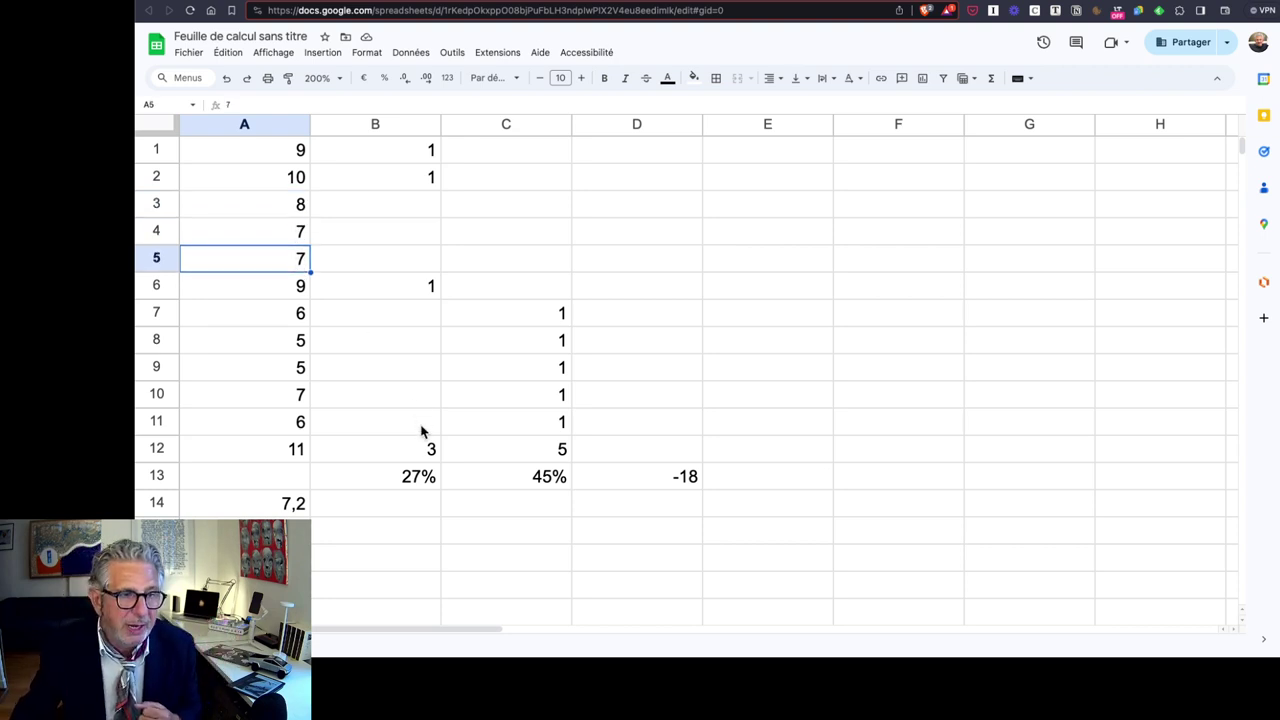
pyautogui.click(550, 484)
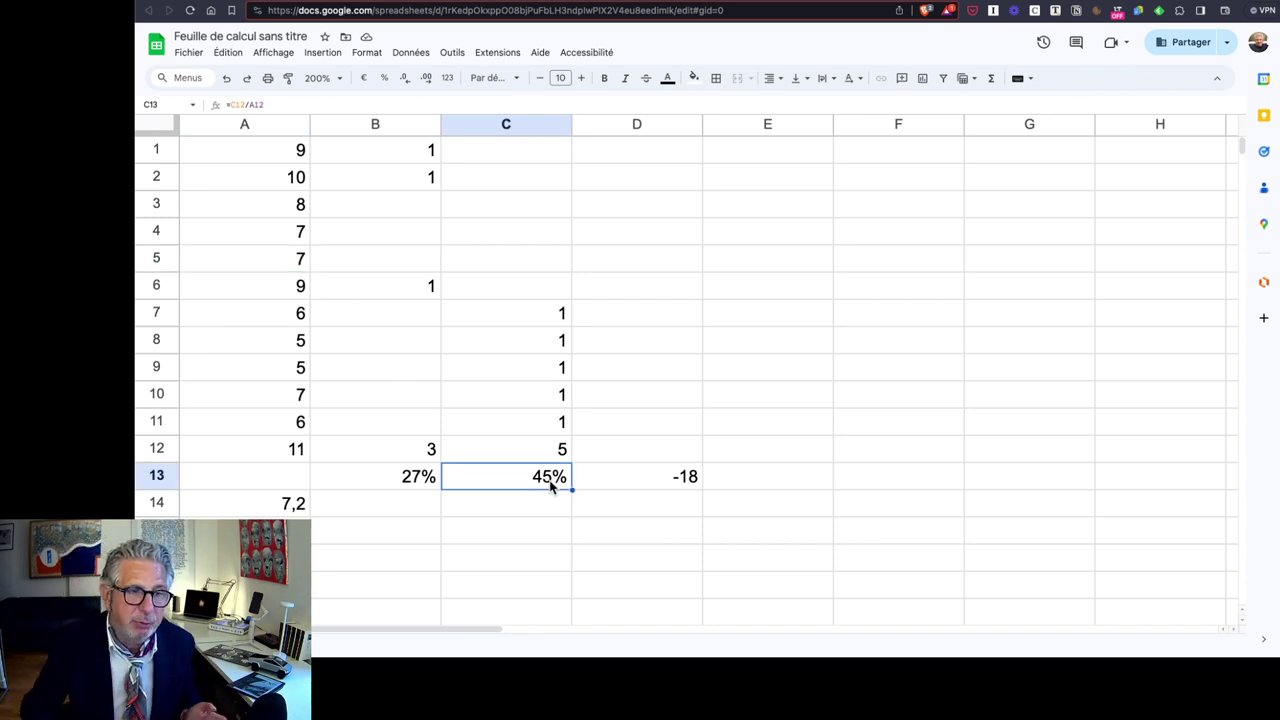
pyautogui.click(662, 487)
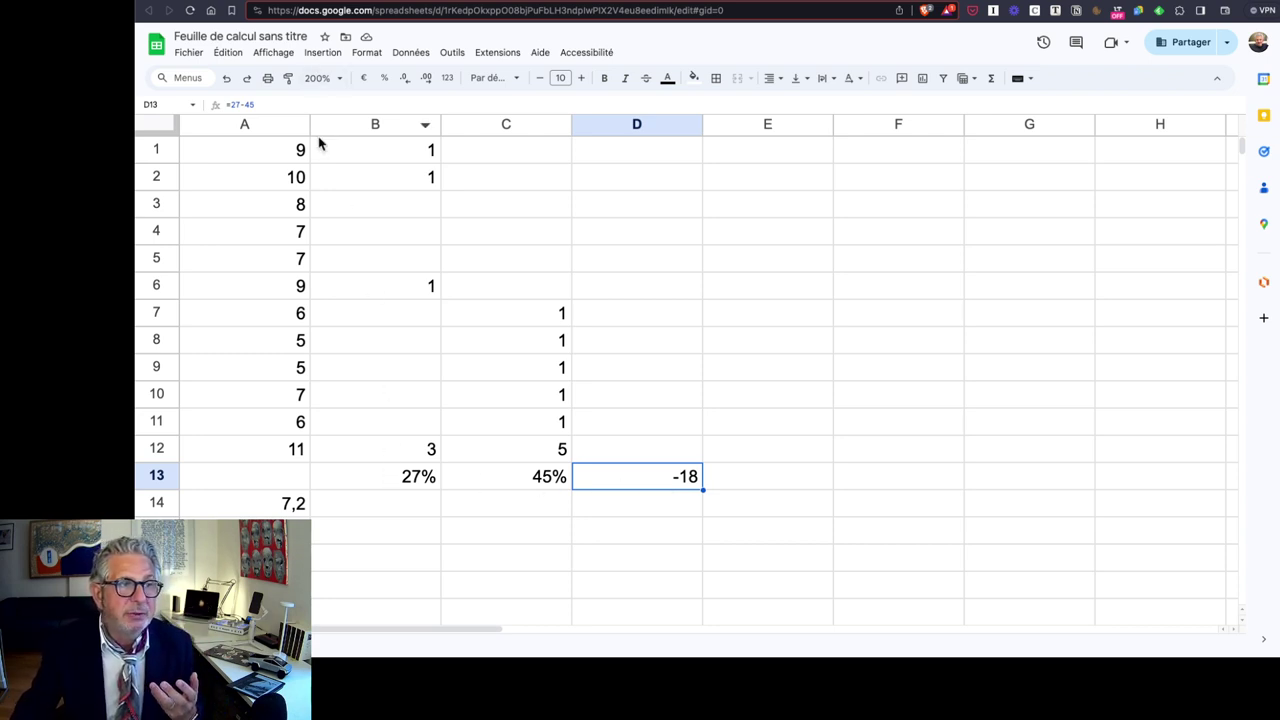
pyautogui.moveTo(294, 151); pyautogui.dragTo(300, 422)
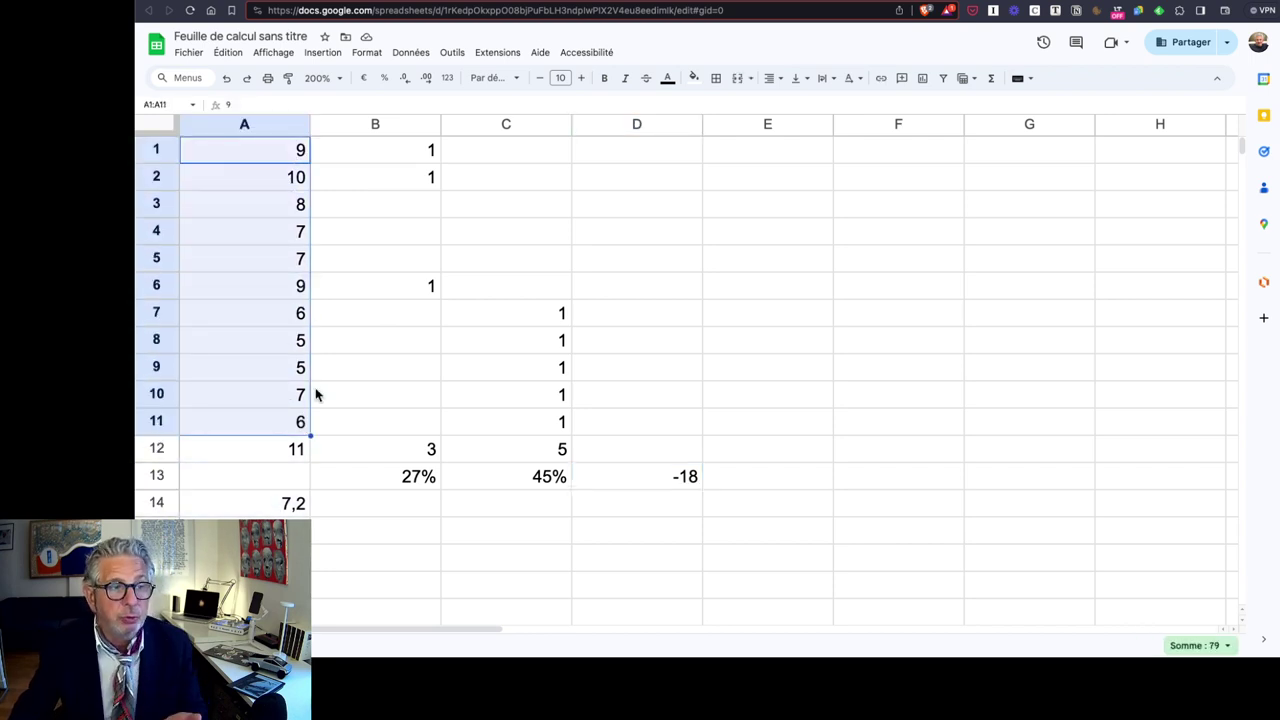
pyautogui.click(270, 505)
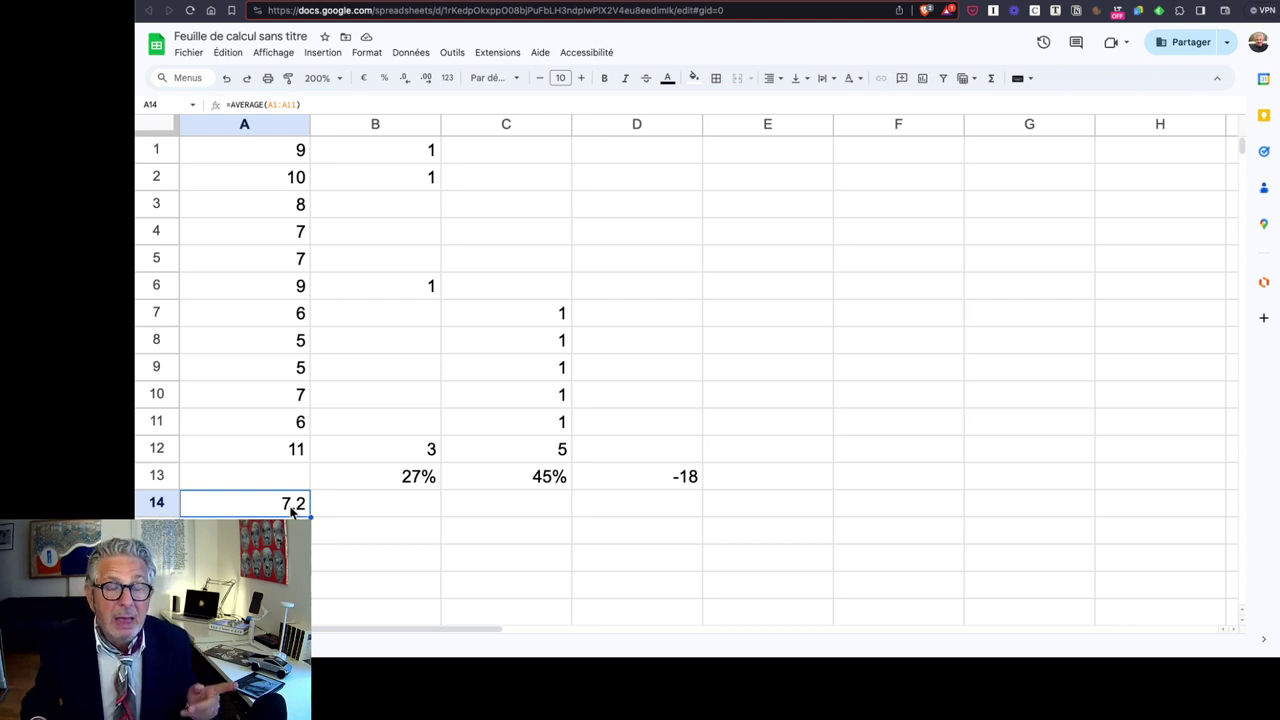
pyautogui.click(658, 487)
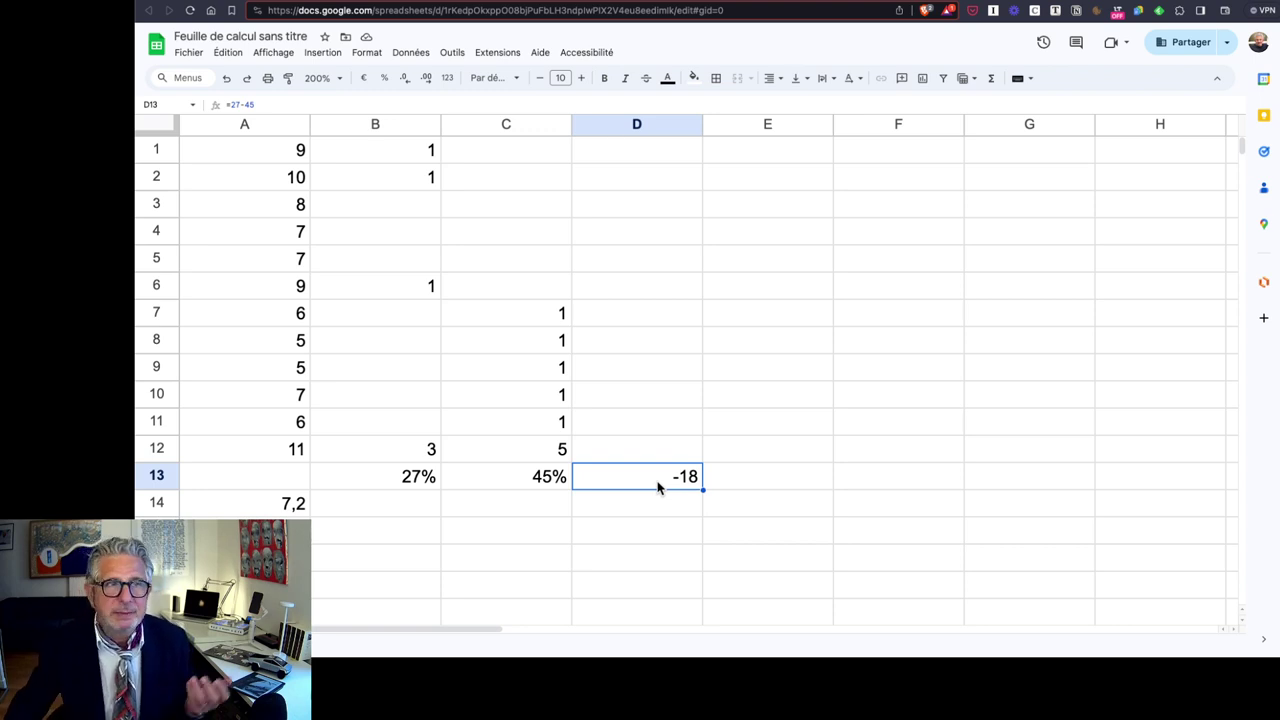
# - Switch to the Slido admin page and create a new Slido named mdaz
pyautogui.hotkey('ctrl', 'Tab')
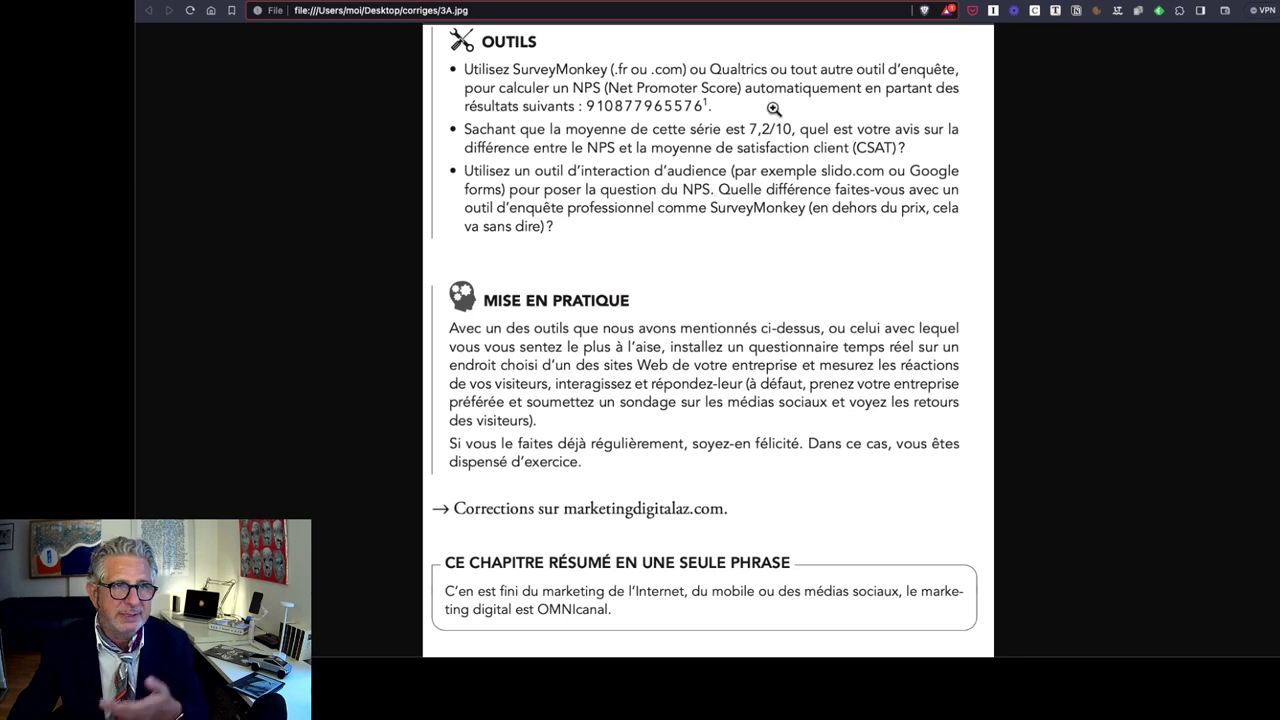
pyautogui.click(765, 1)
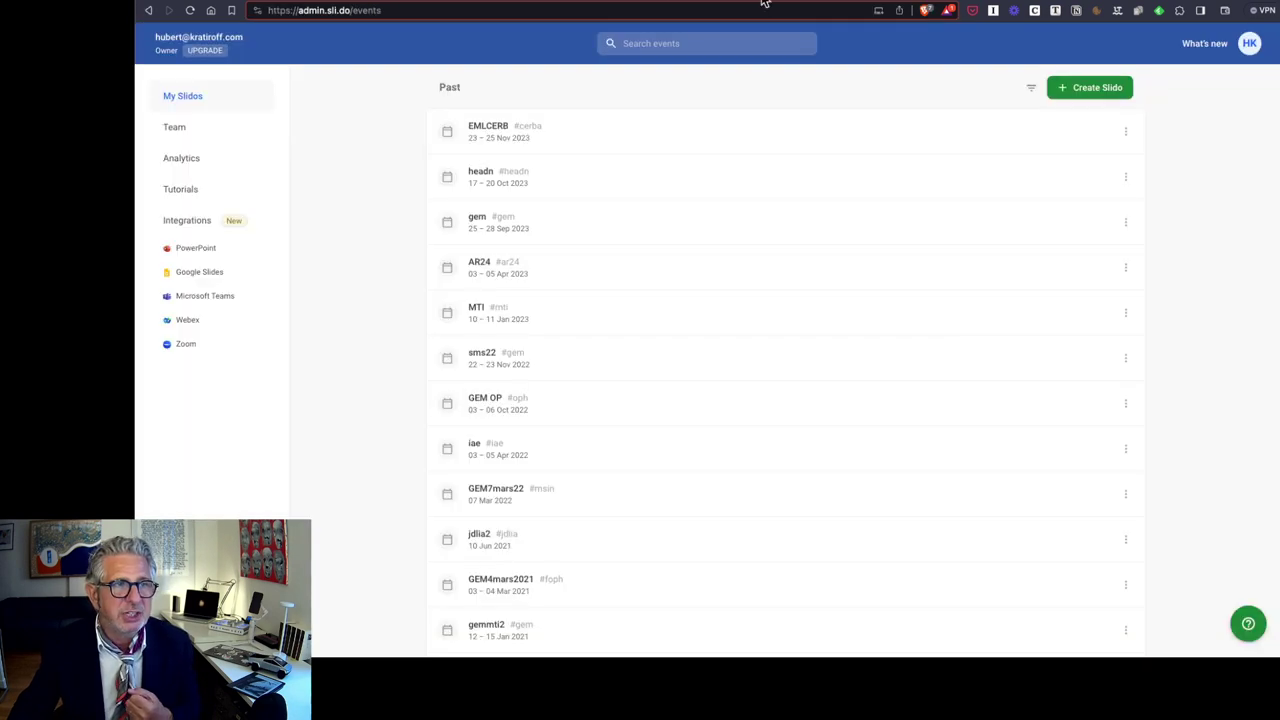
pyautogui.click(1090, 90)
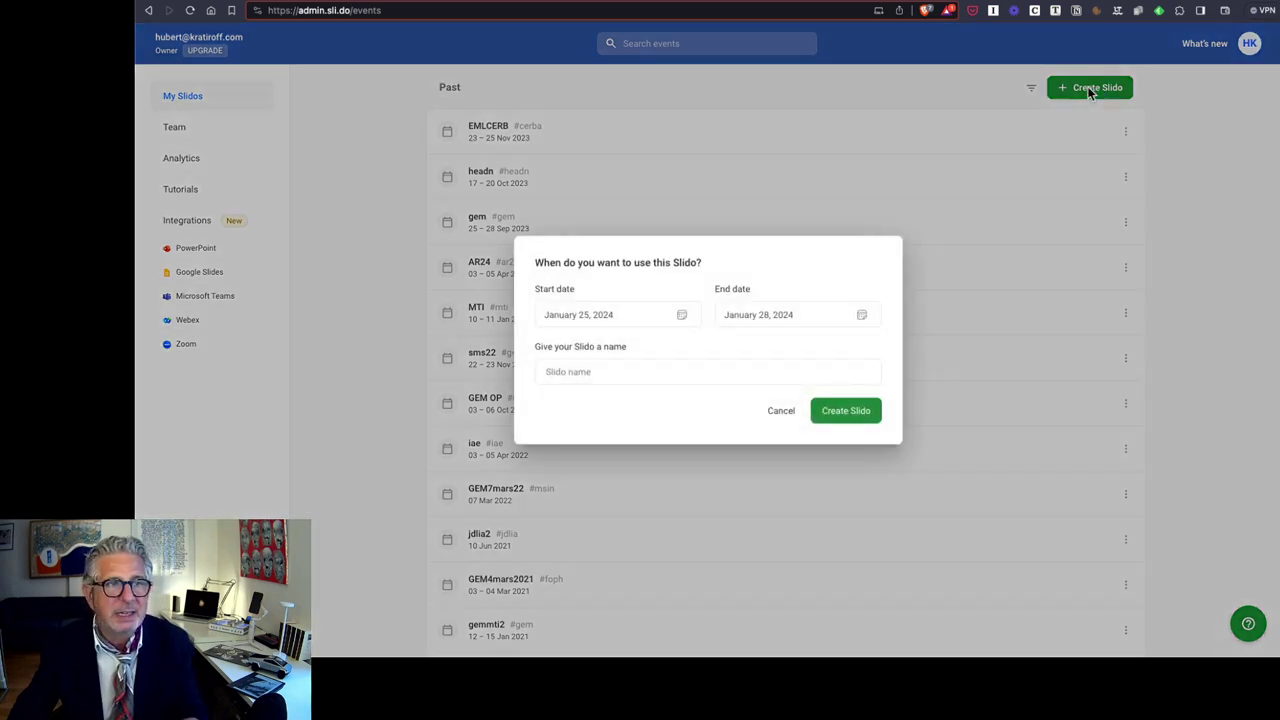
pyautogui.click(623, 368)
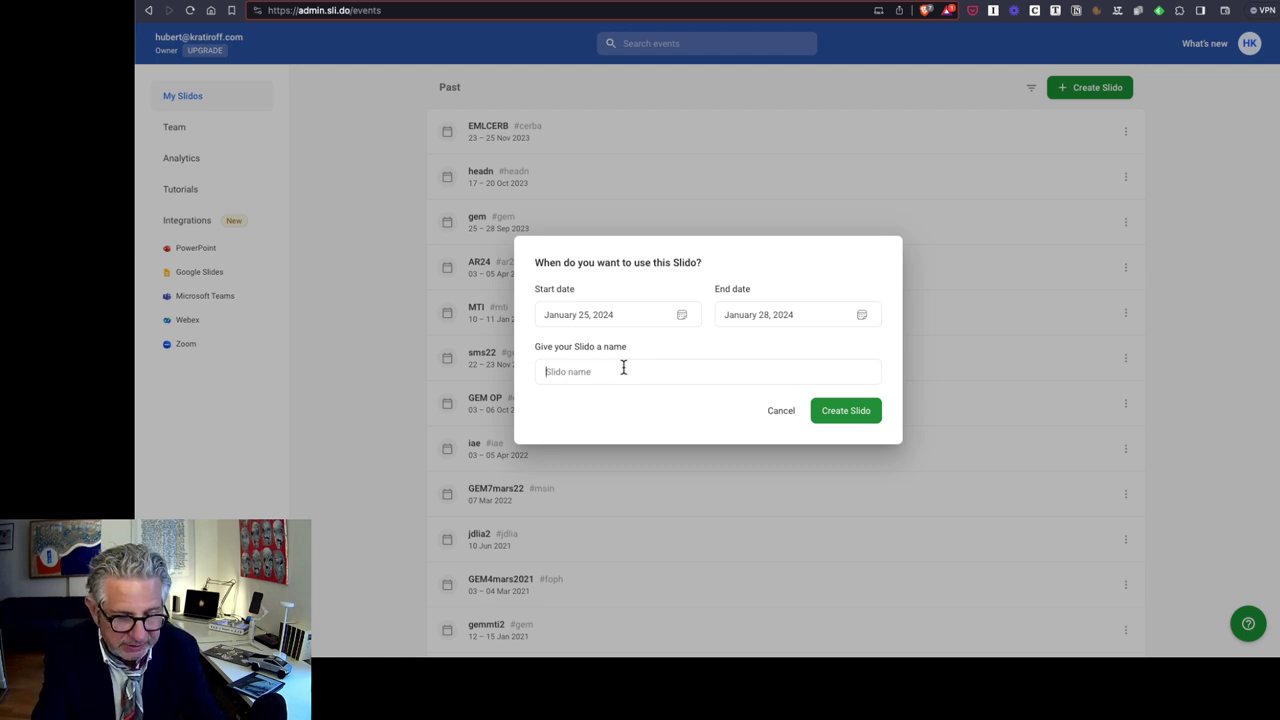
pyautogui.write('mdaz')
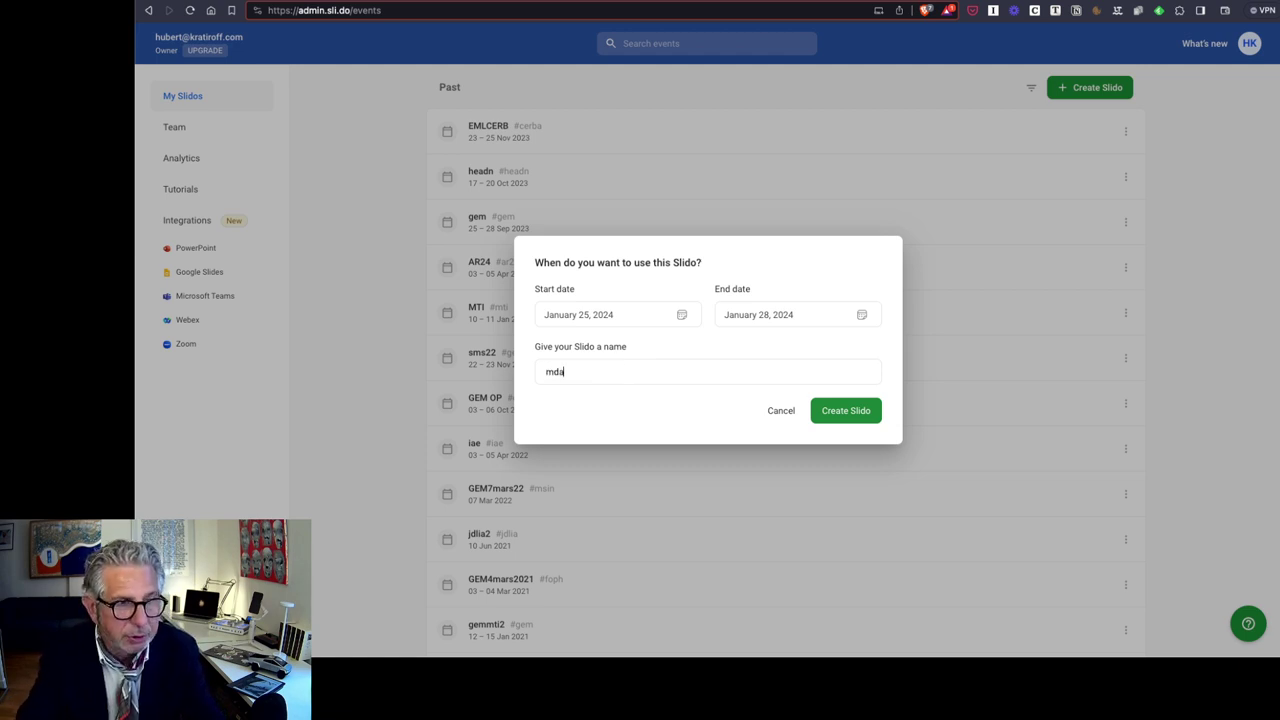
pyautogui.click(844, 415)
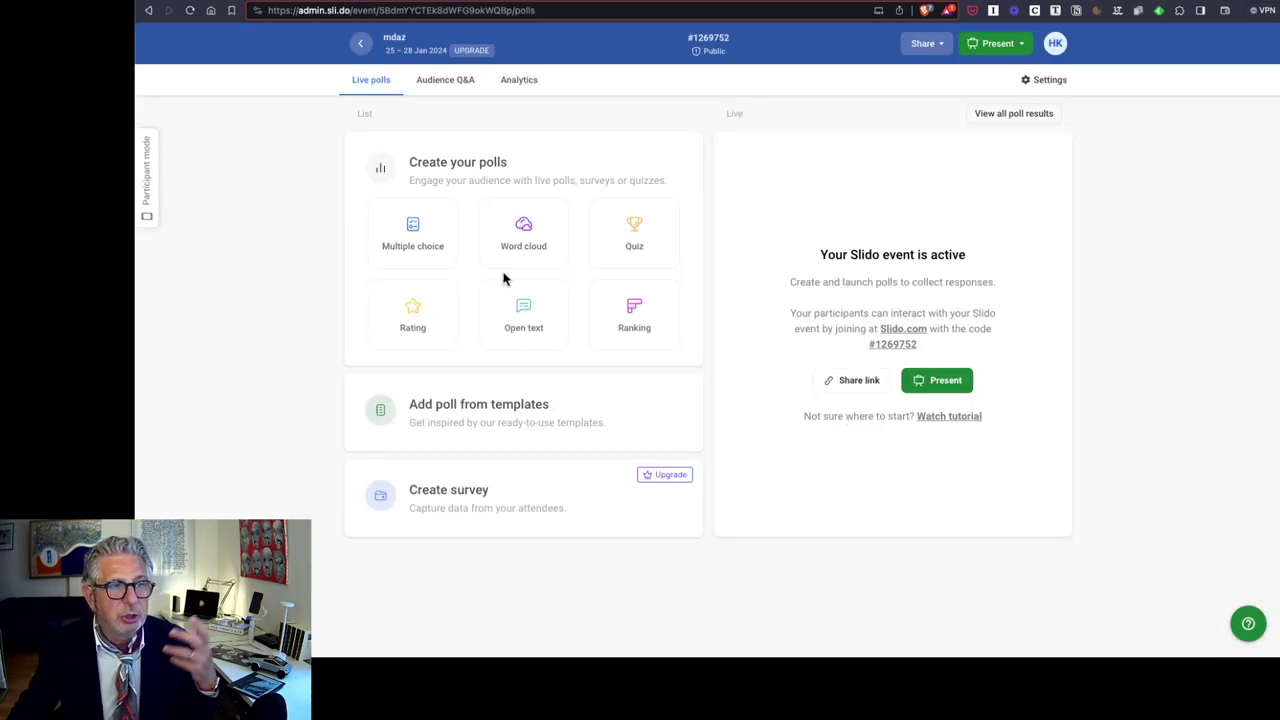
# - Start a Rating poll in the mdaz event and set its max score to 10
pyautogui.moveTo(418, 240)
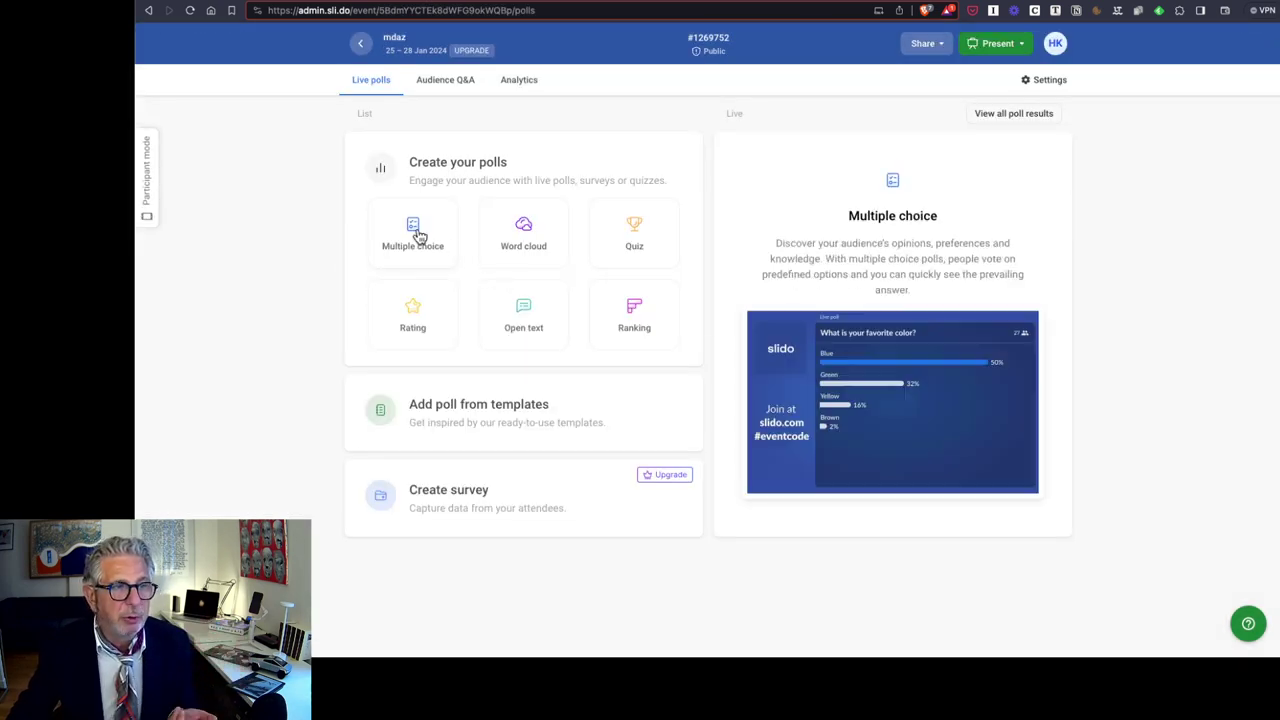
pyautogui.click(415, 314)
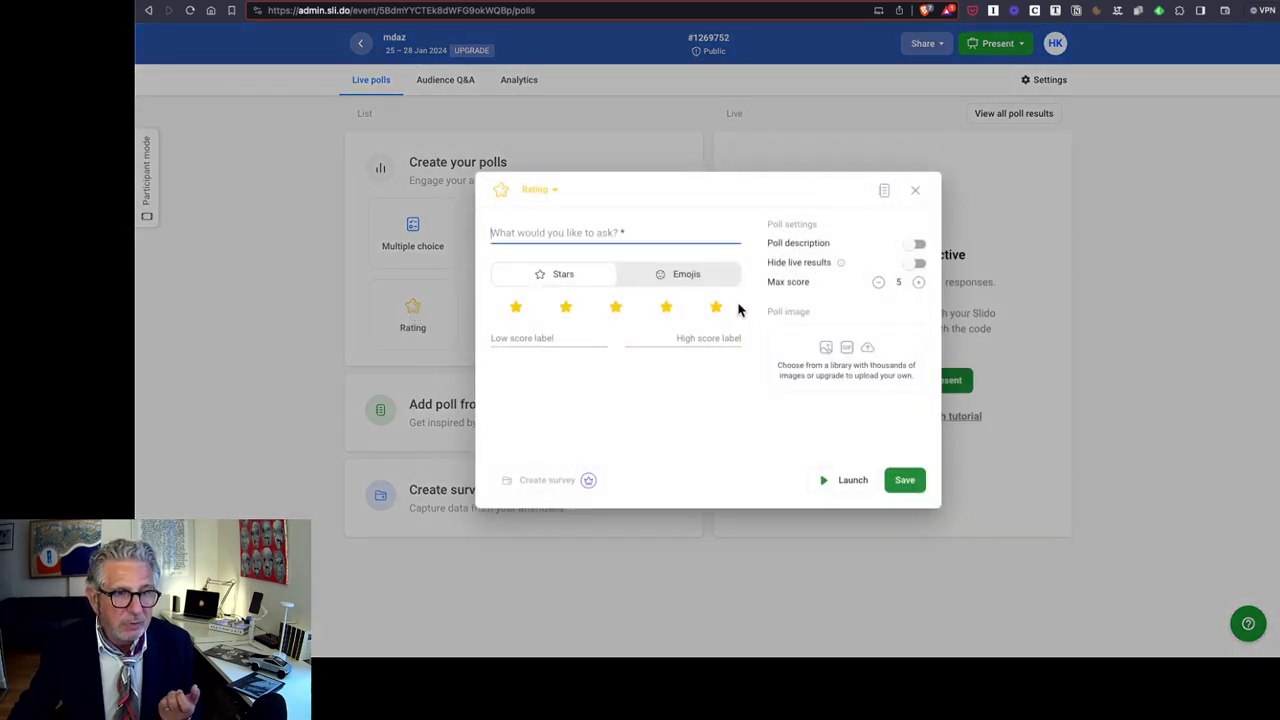
pyautogui.click(919, 282)
pyautogui.click(919, 282)
pyautogui.click(919, 282)
pyautogui.click(919, 282)
pyautogui.click(919, 282)
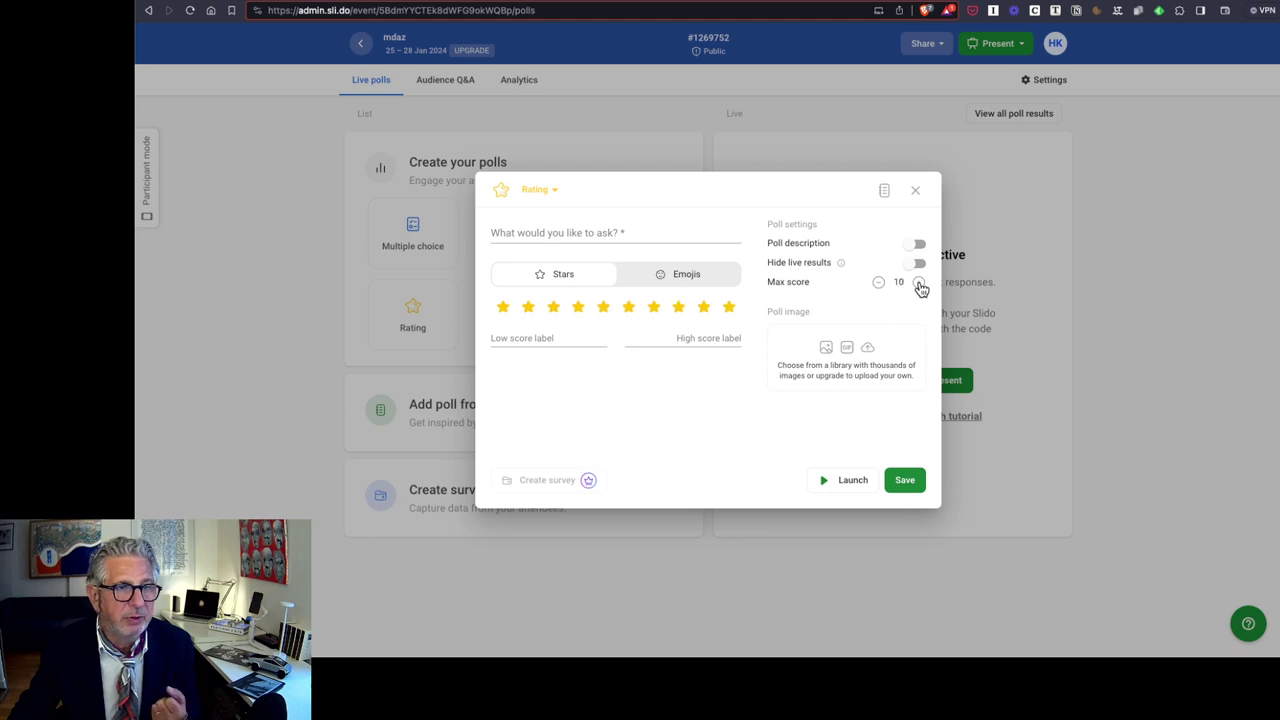
# - Enter "conseillez vous a un ami de lire le livre MDAZ ?" as the rating question and launch the poll
pyautogui.click(580, 232)
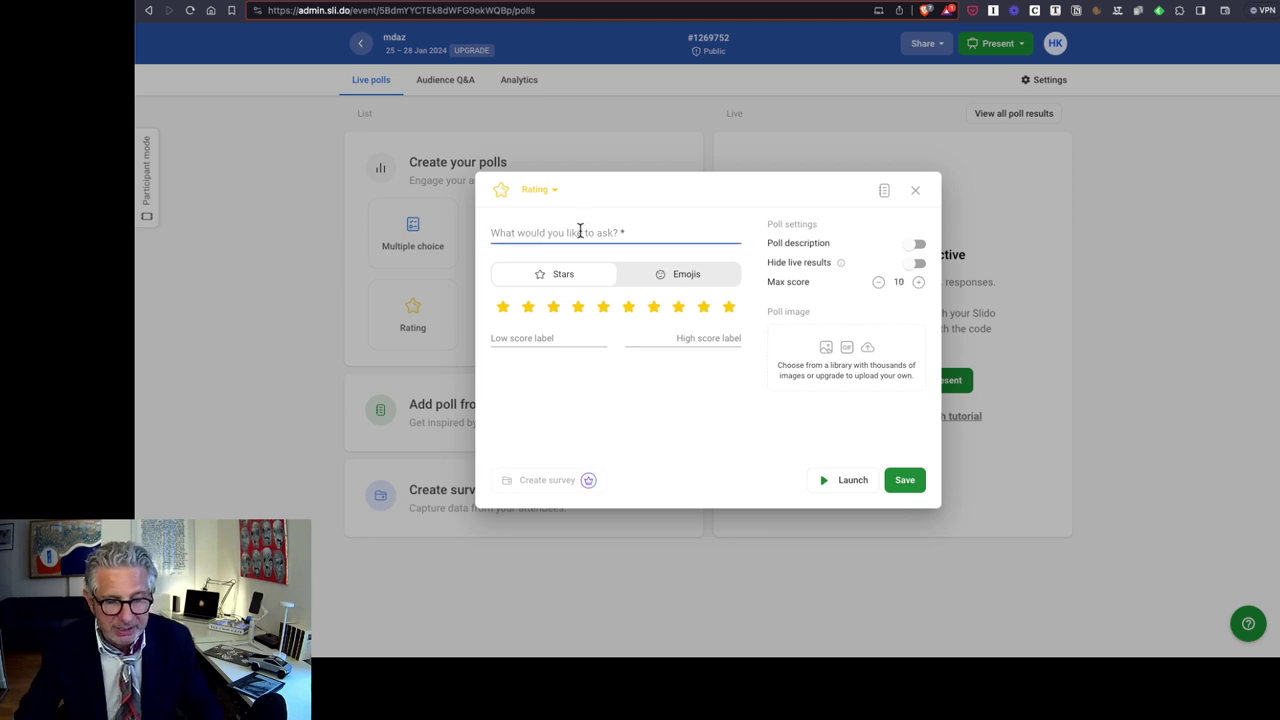
pyautogui.write('conseil')
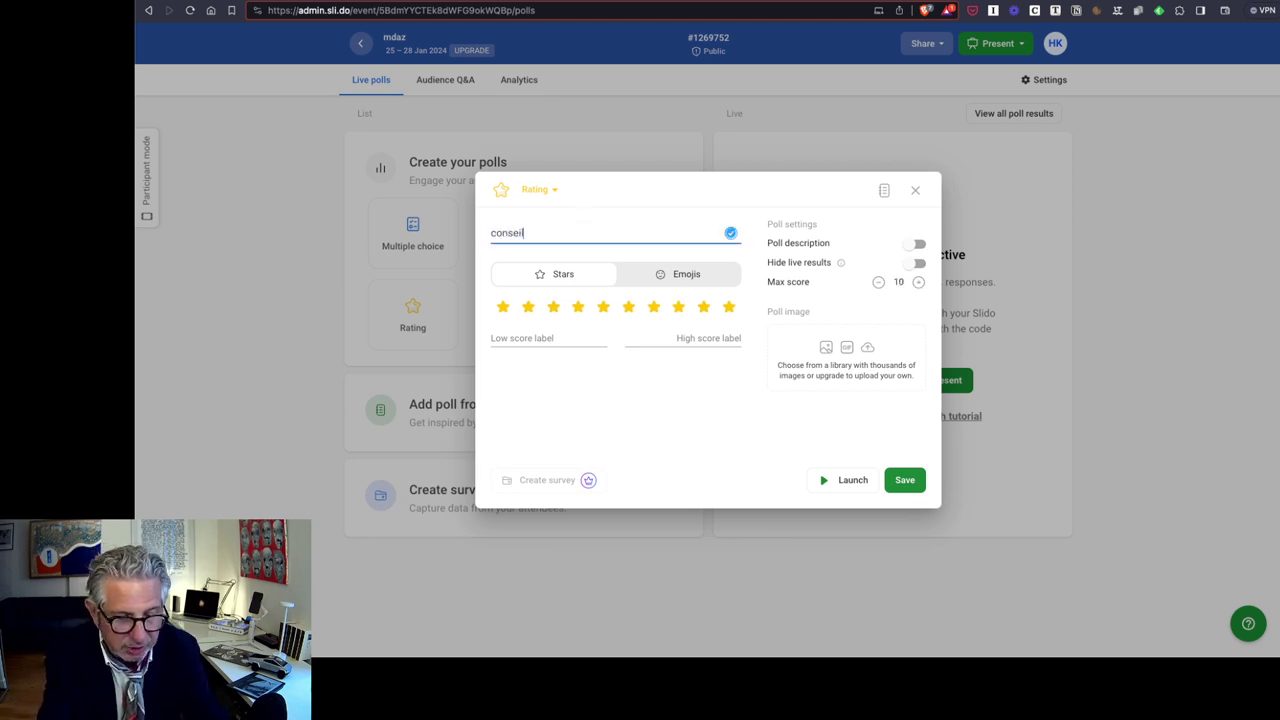
pyautogui.write('lez ')
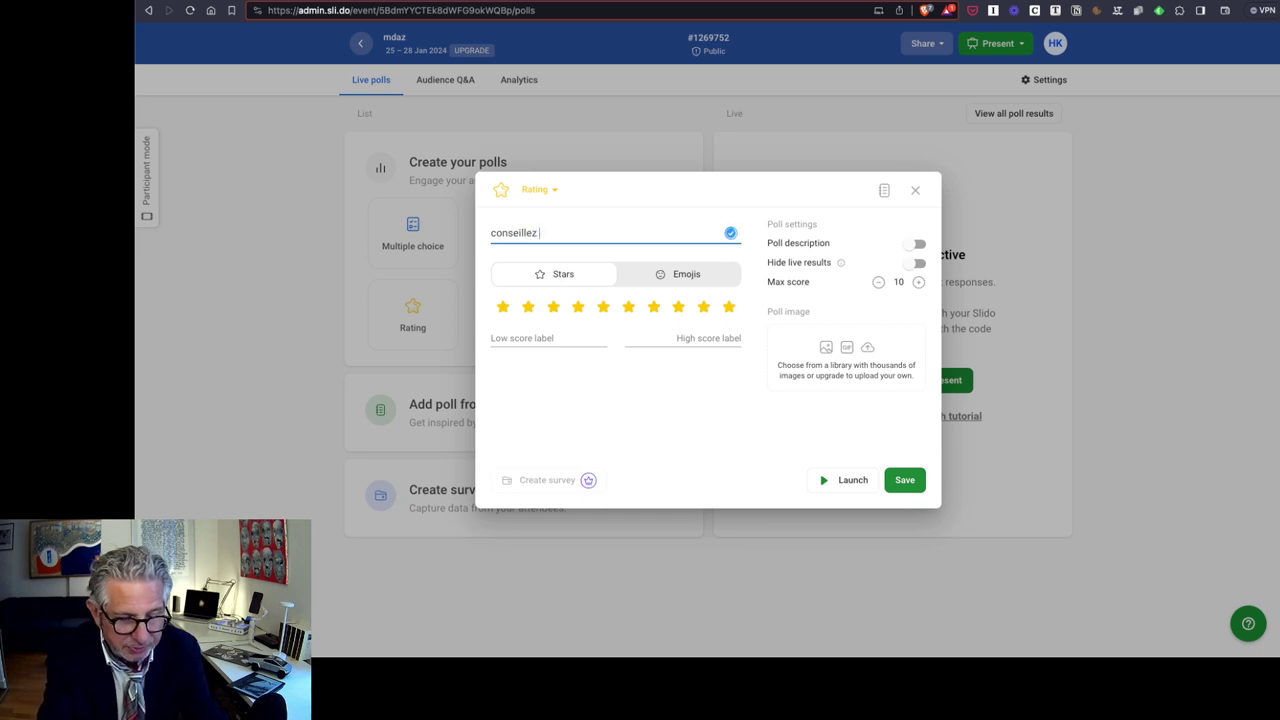
pyautogui.write('vous a un am')
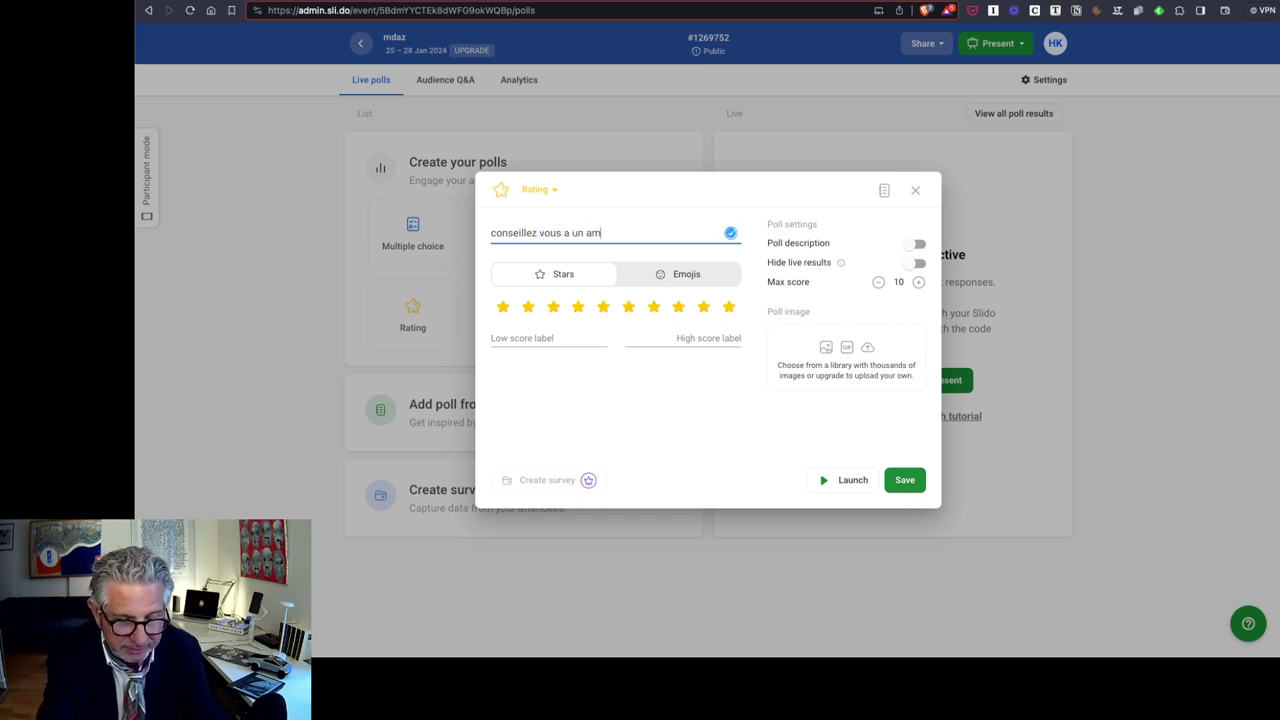
pyautogui.write('i de li')
pyautogui.write('re')
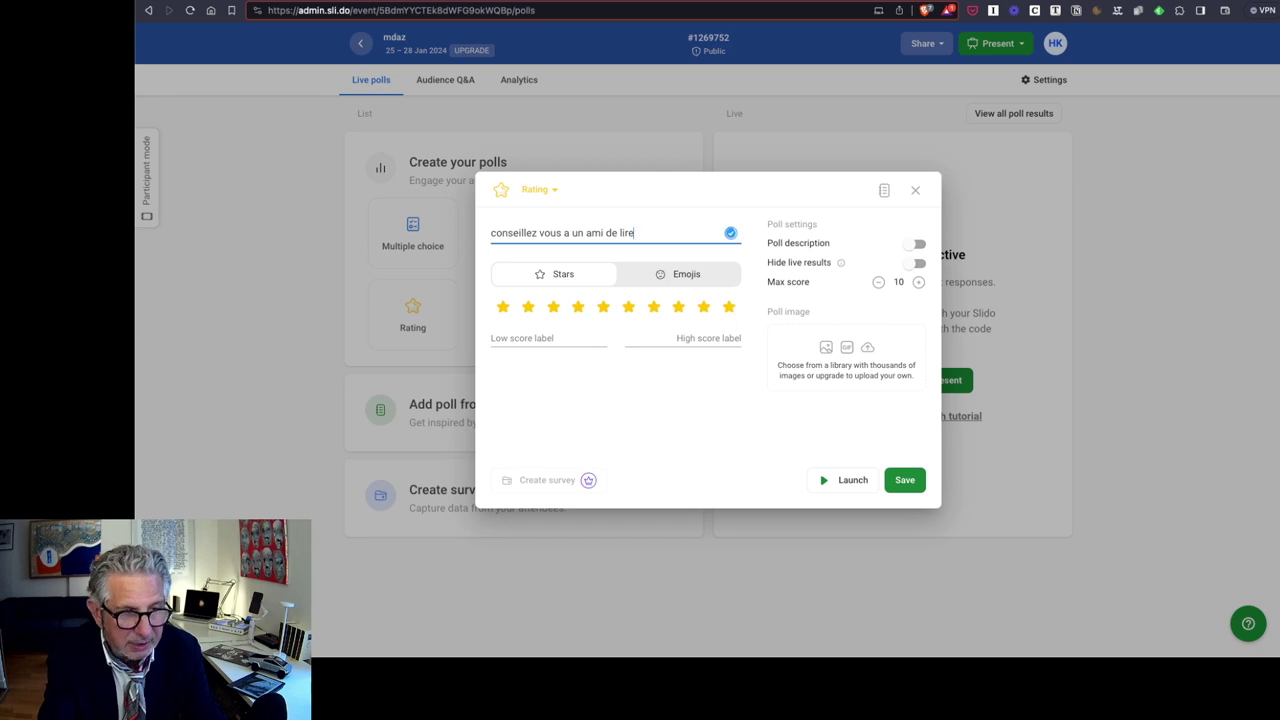
pyautogui.write(' le liv')
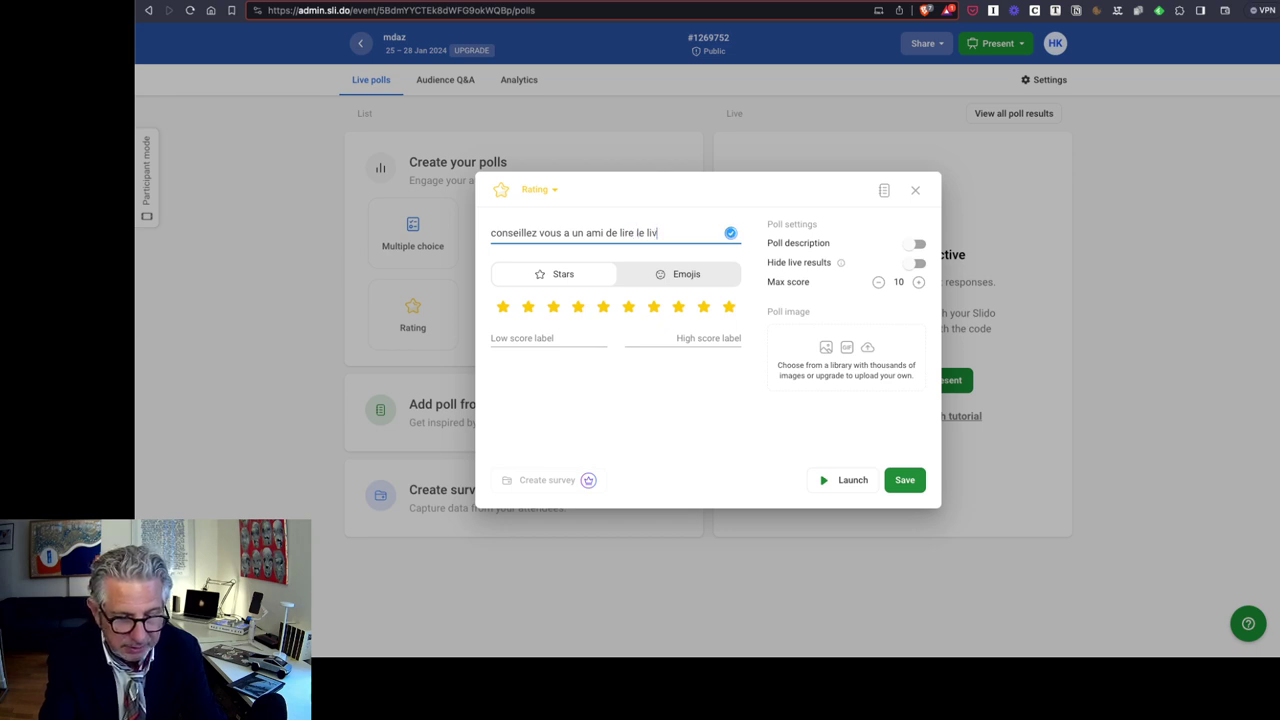
pyautogui.write('re MDAZ')
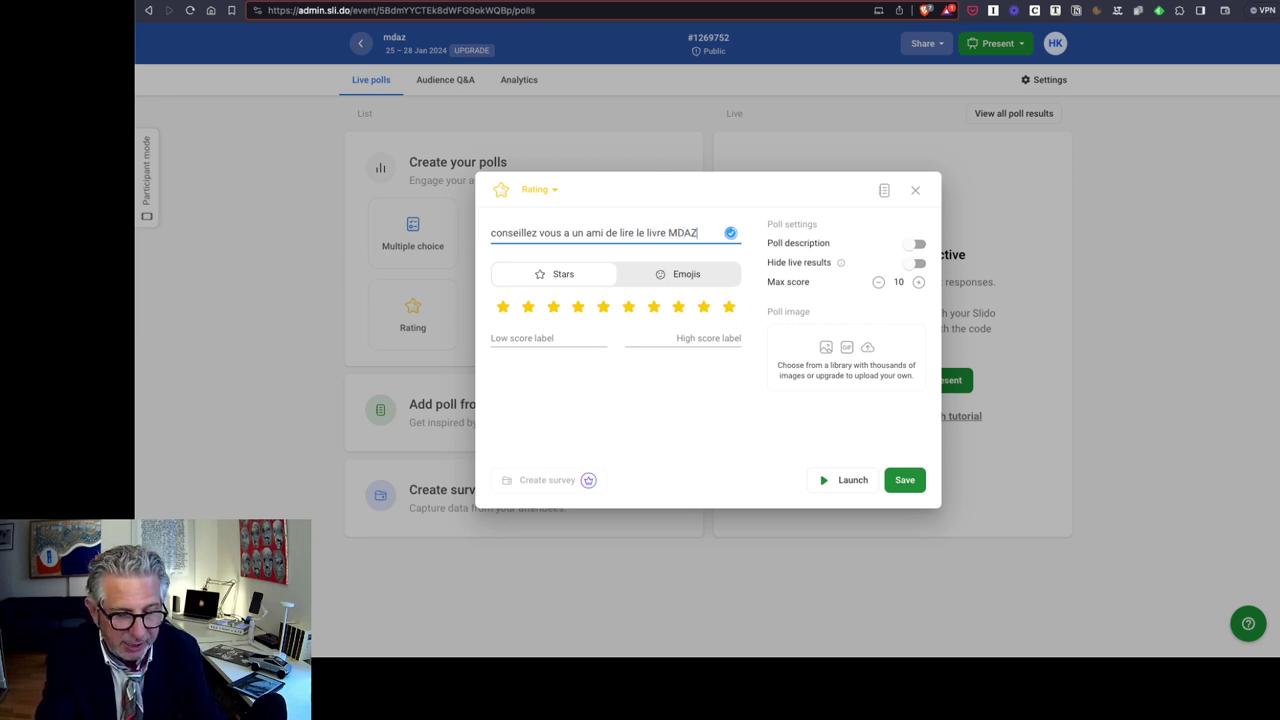
pyautogui.write(' ?')
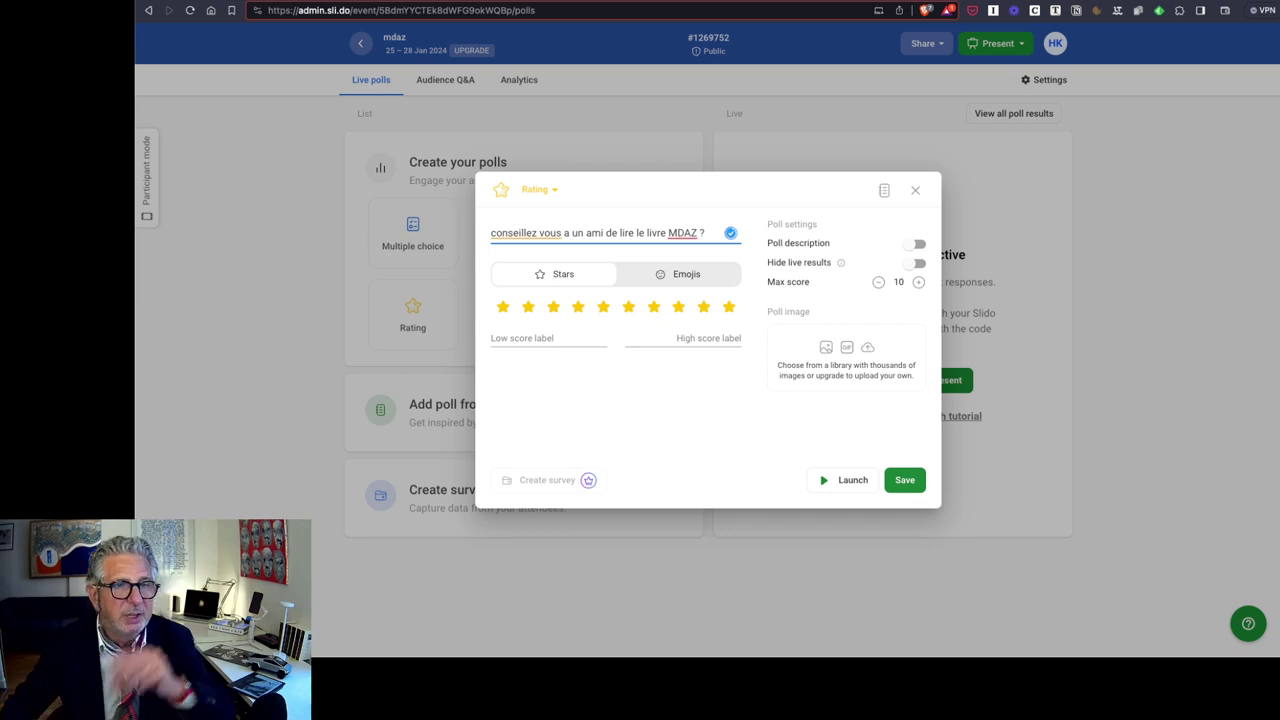
pyautogui.click(845, 481)
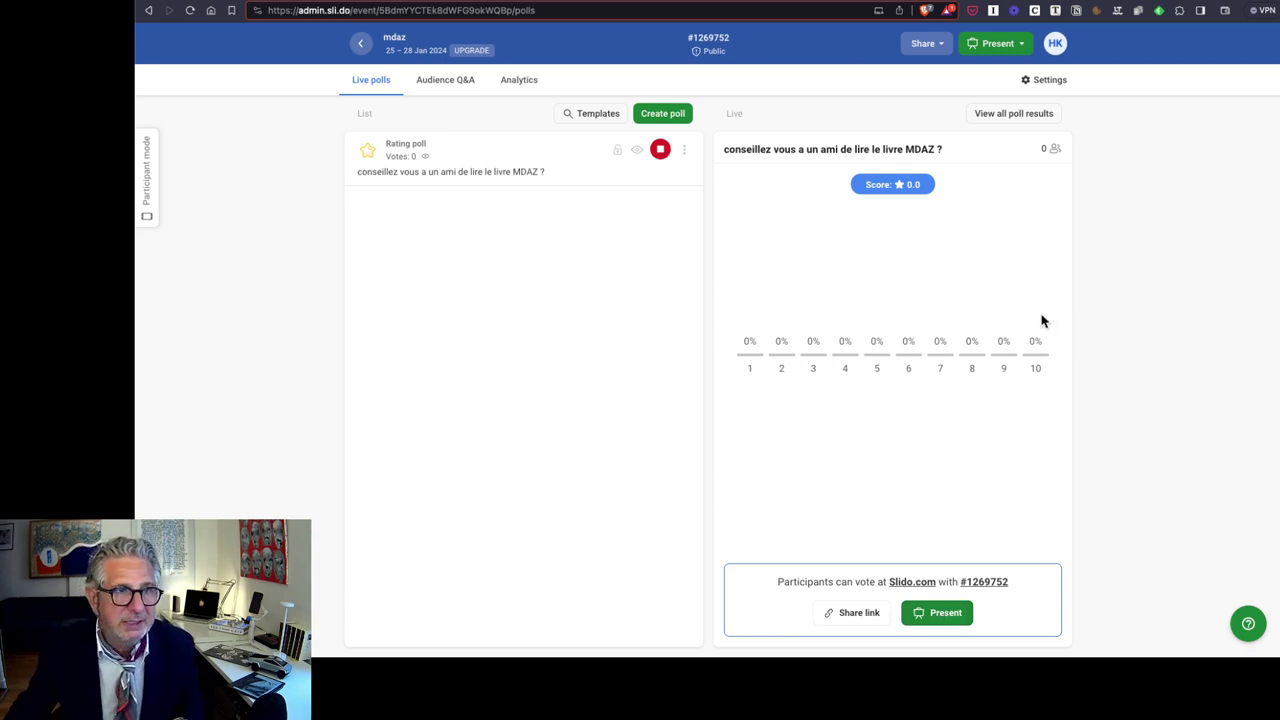
# - Present the mdaz poll and examine the join address and event code shown to participants
pyautogui.click(965, 44)
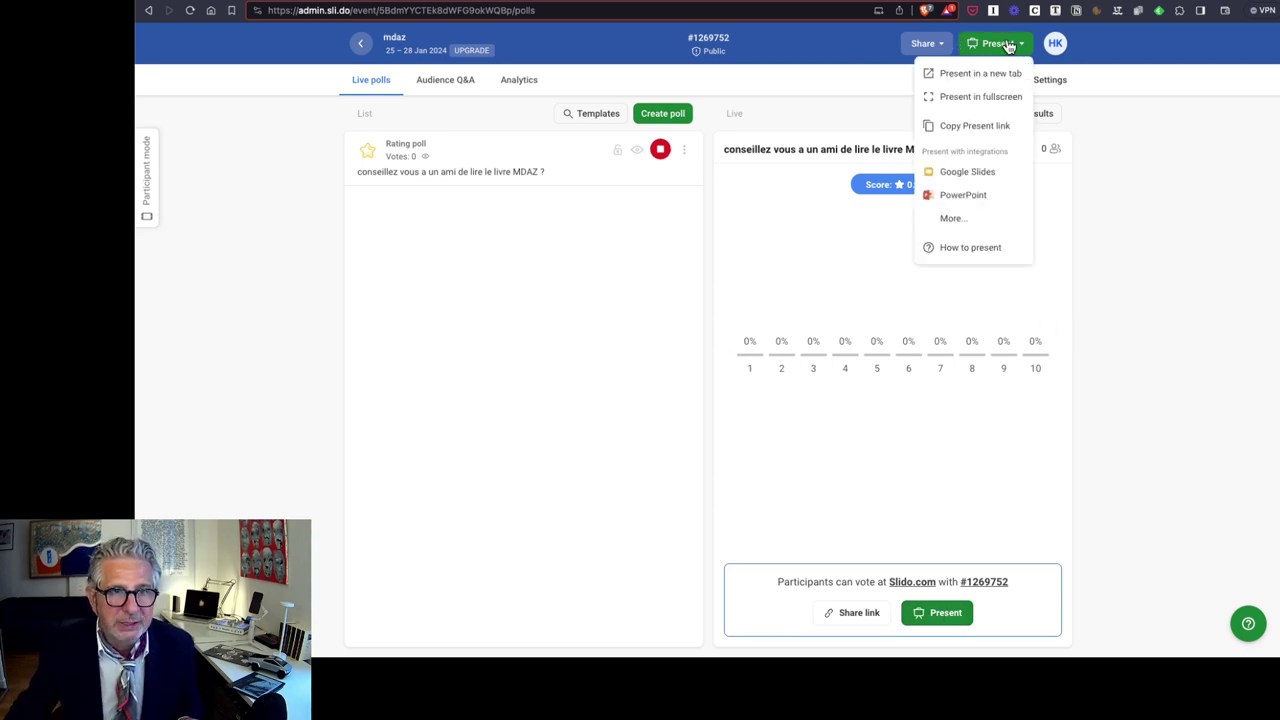
pyautogui.click(1004, 44)
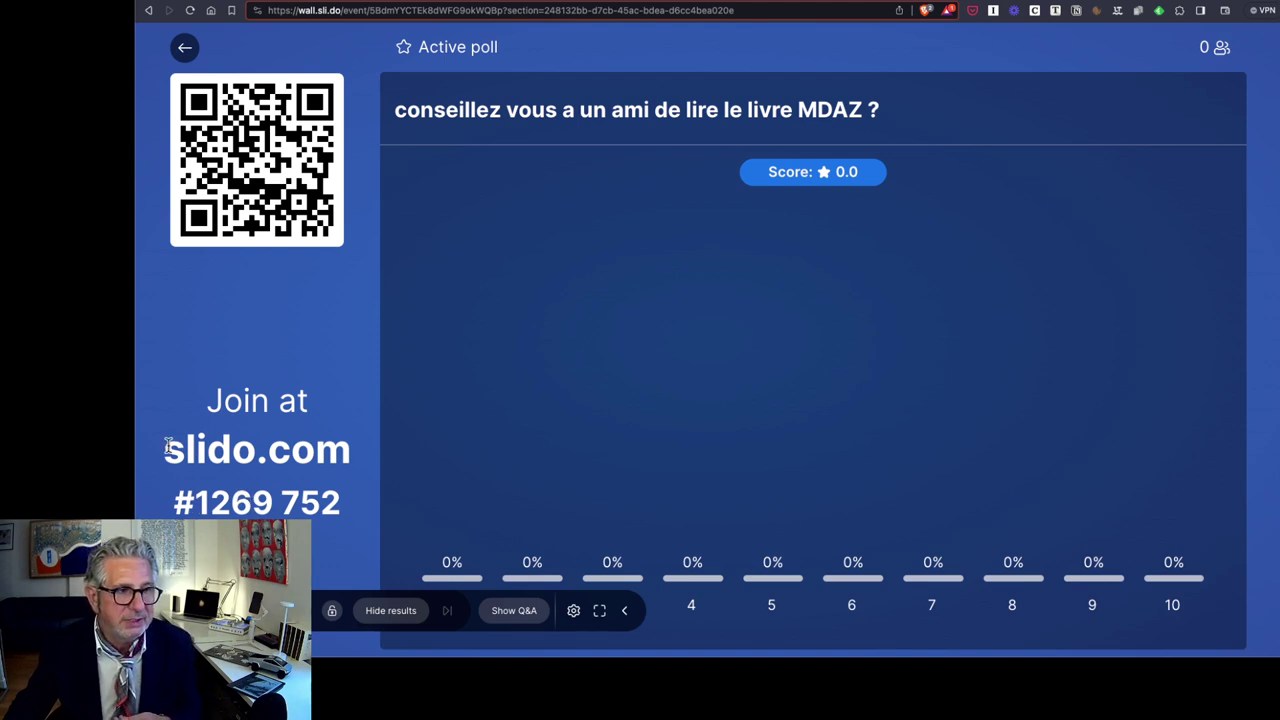
pyautogui.moveTo(166, 446); pyautogui.dragTo(352, 447)
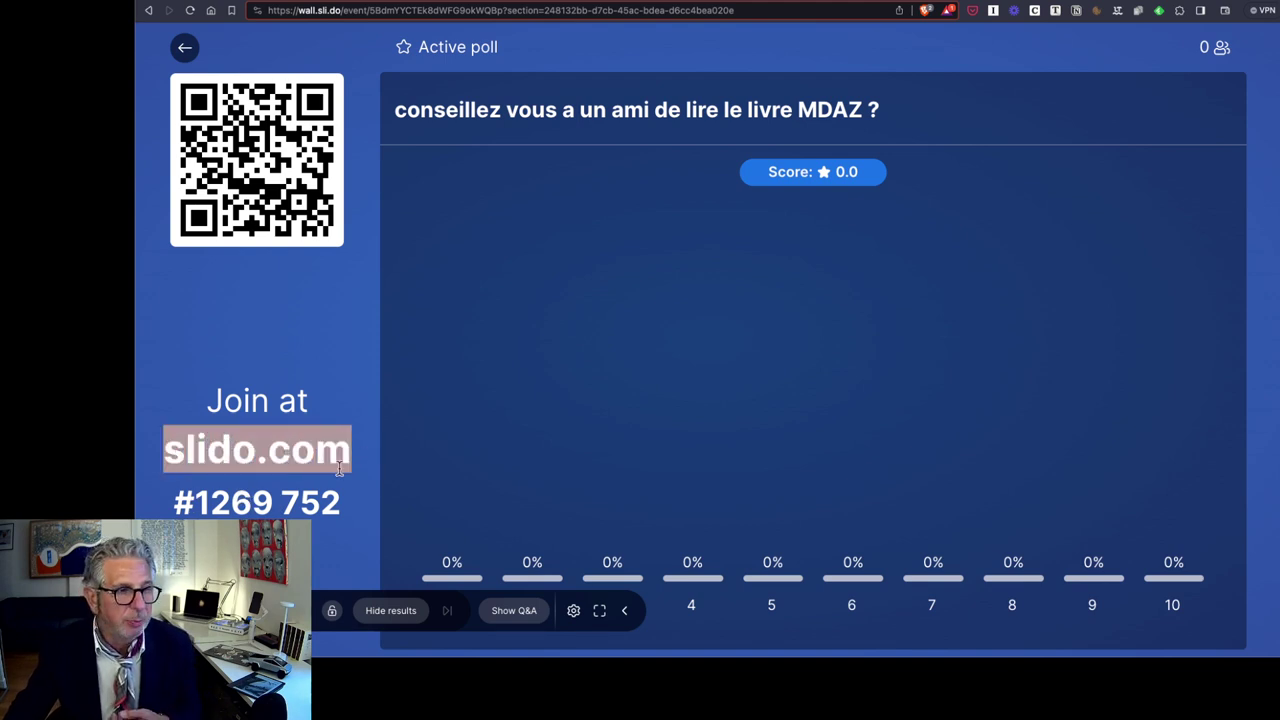
pyautogui.moveTo(194, 505); pyautogui.dragTo(338, 515)
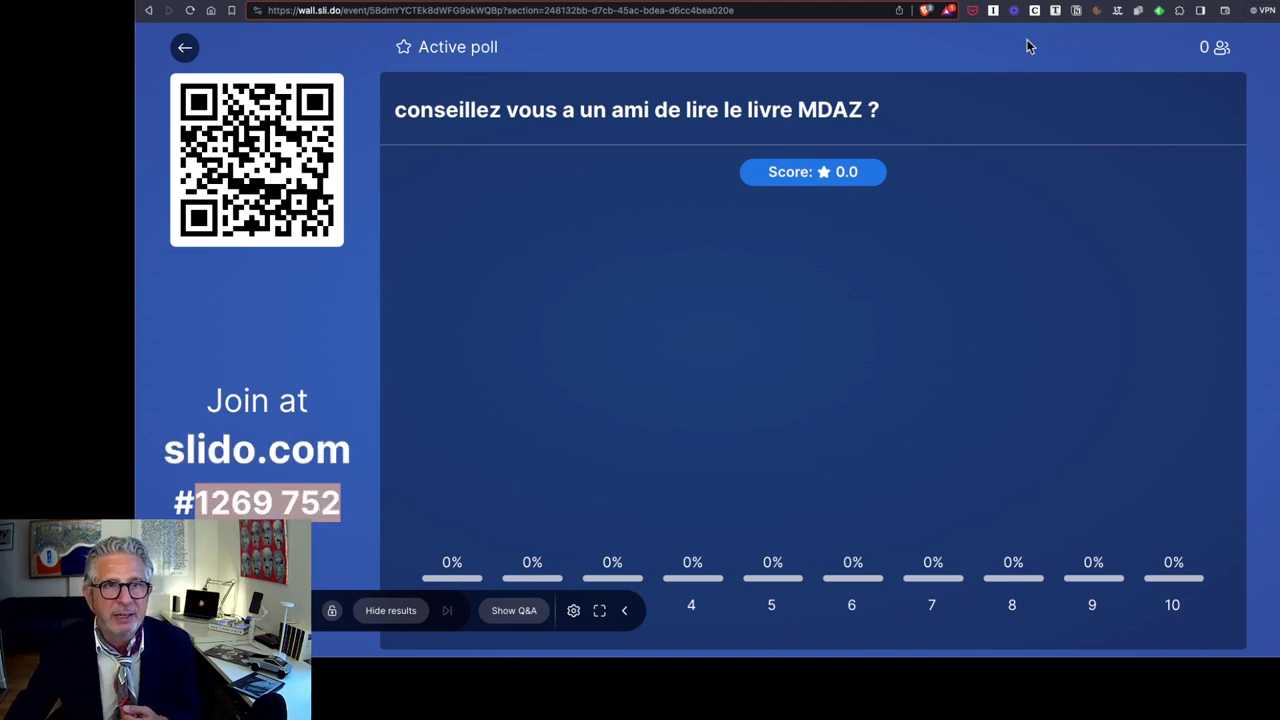
# - Return to the mdaz admin page, change the event code to MDAZ in the event settings and save
pyautogui.click(830, 3)
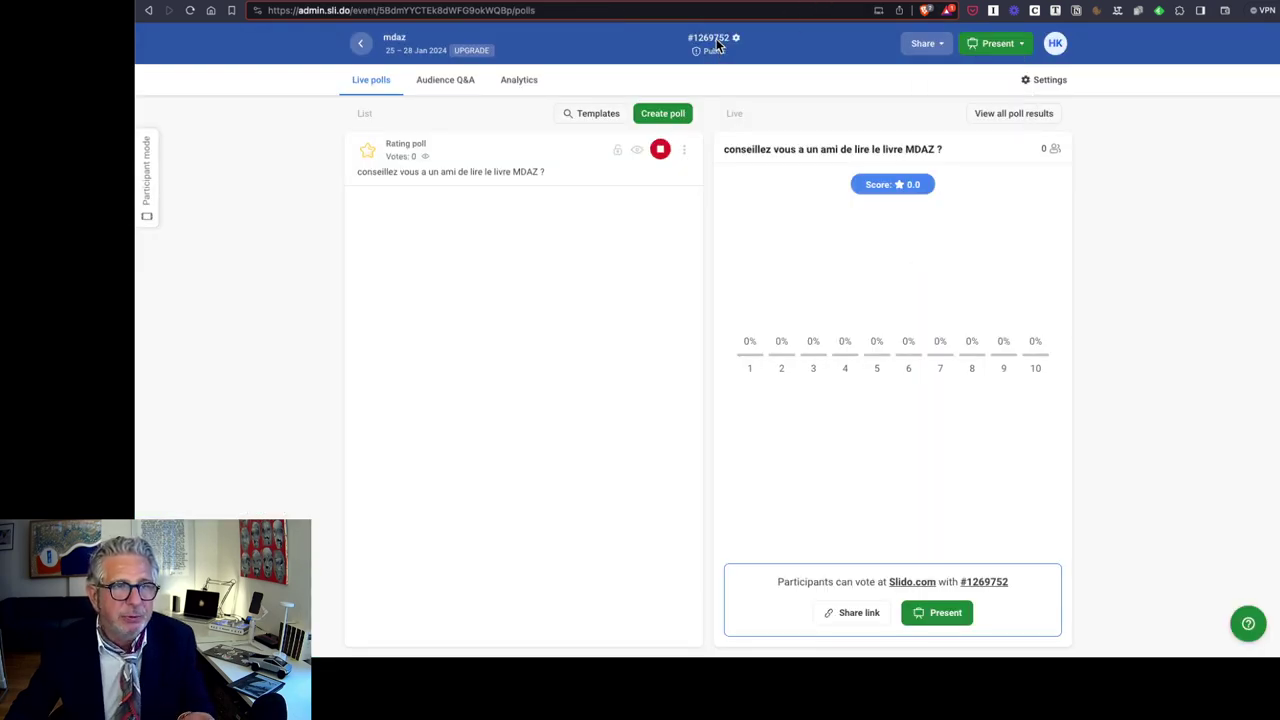
pyautogui.click(716, 44)
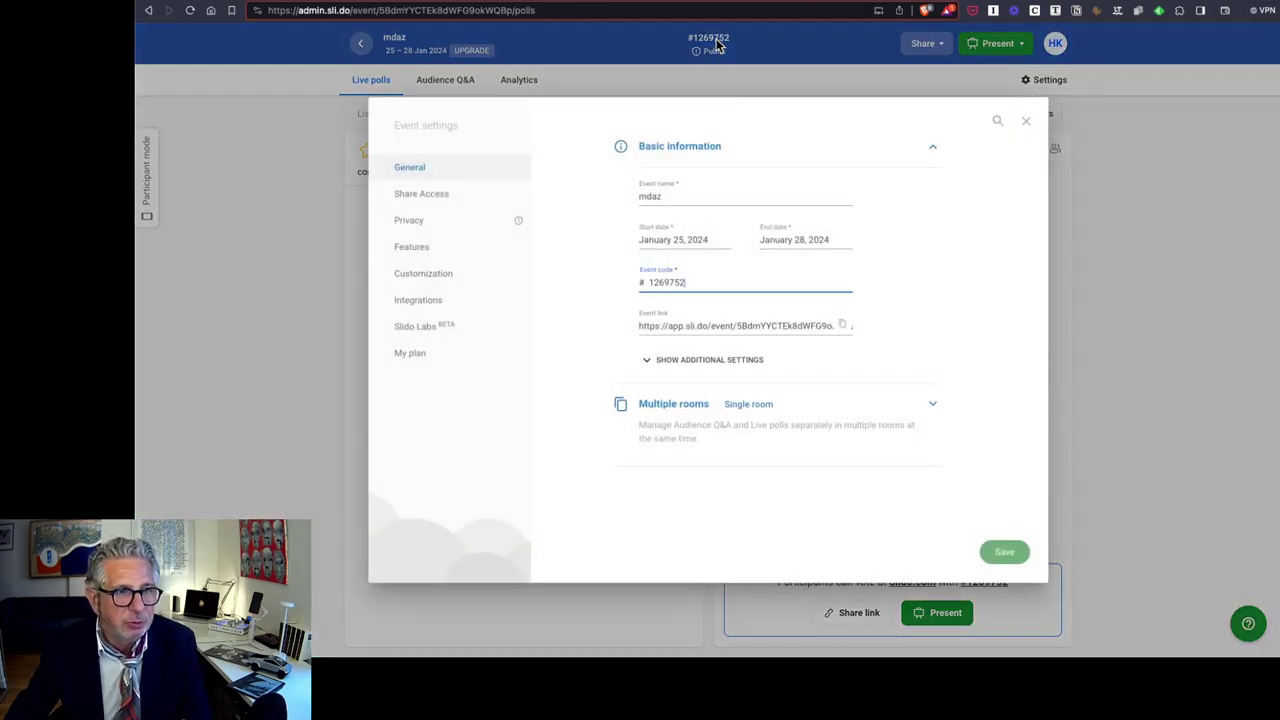
pyautogui.doubleClick(690, 280)
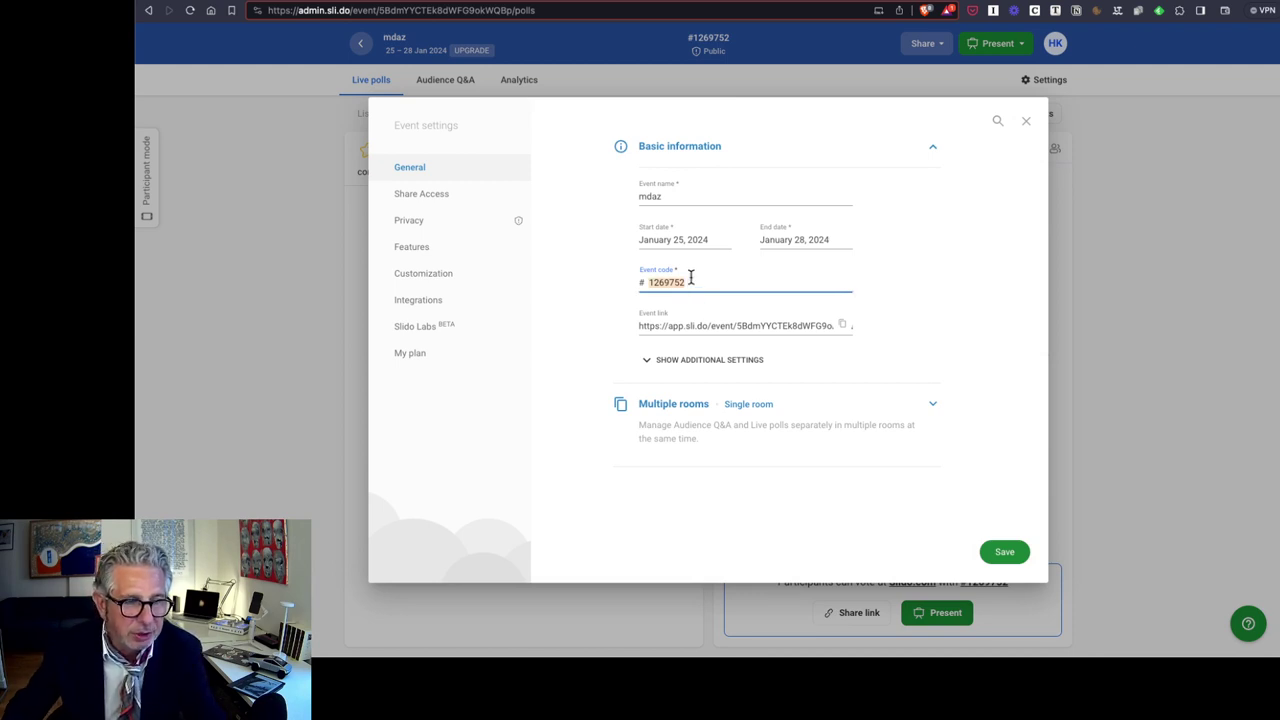
pyautogui.write('MDAZ')
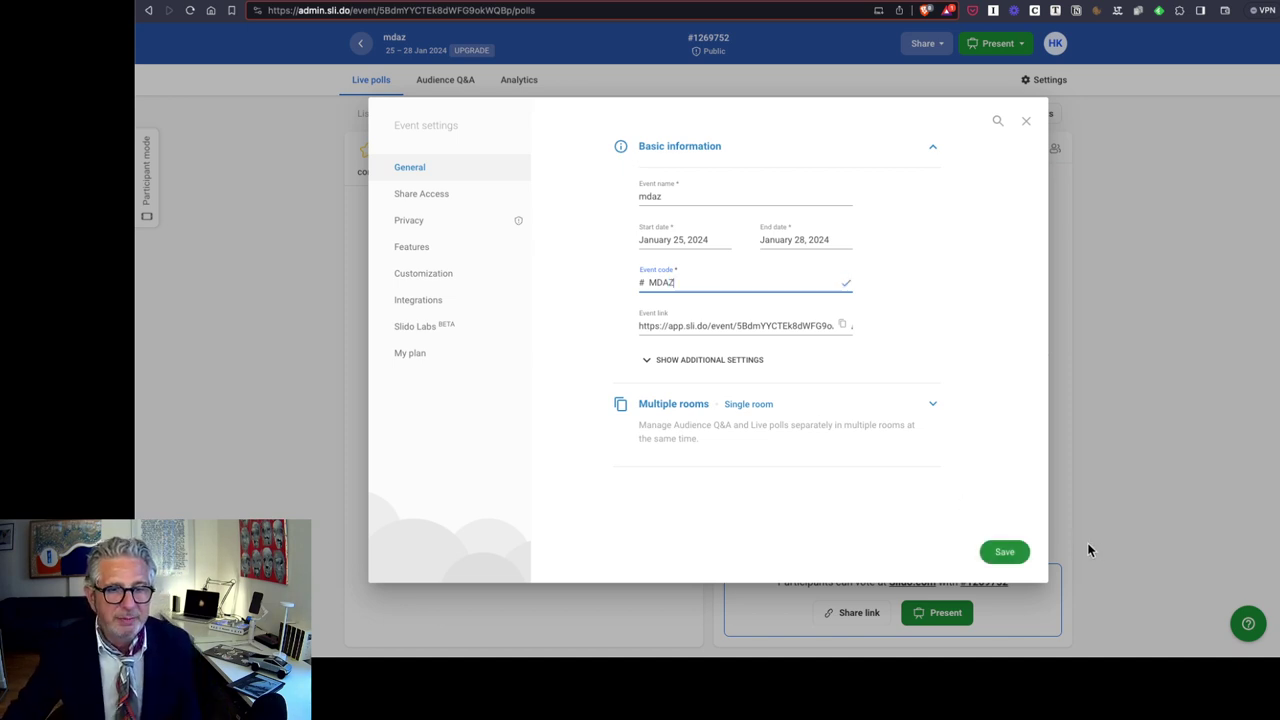
pyautogui.click(1010, 556)
# - Present the rating poll with the MDAZ event code and view its QR code
pyautogui.click(1000, 46)
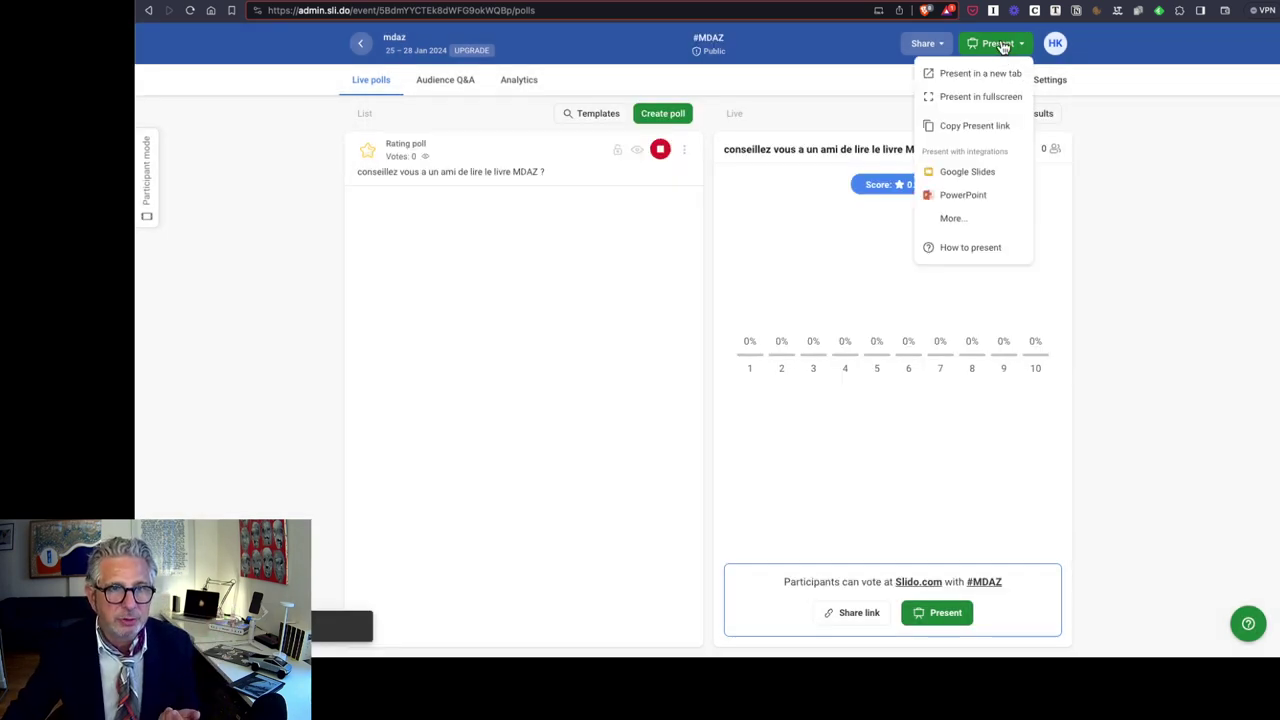
pyautogui.click(1000, 43)
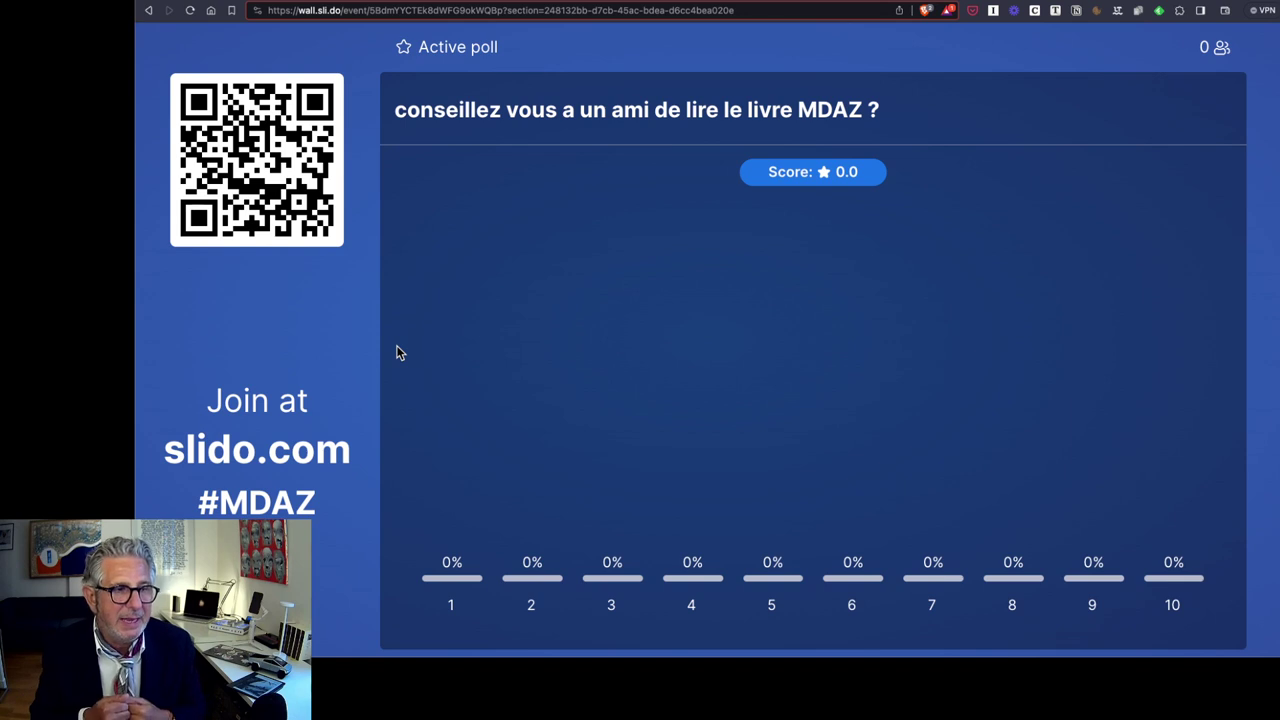
pyautogui.moveTo(346, 246)
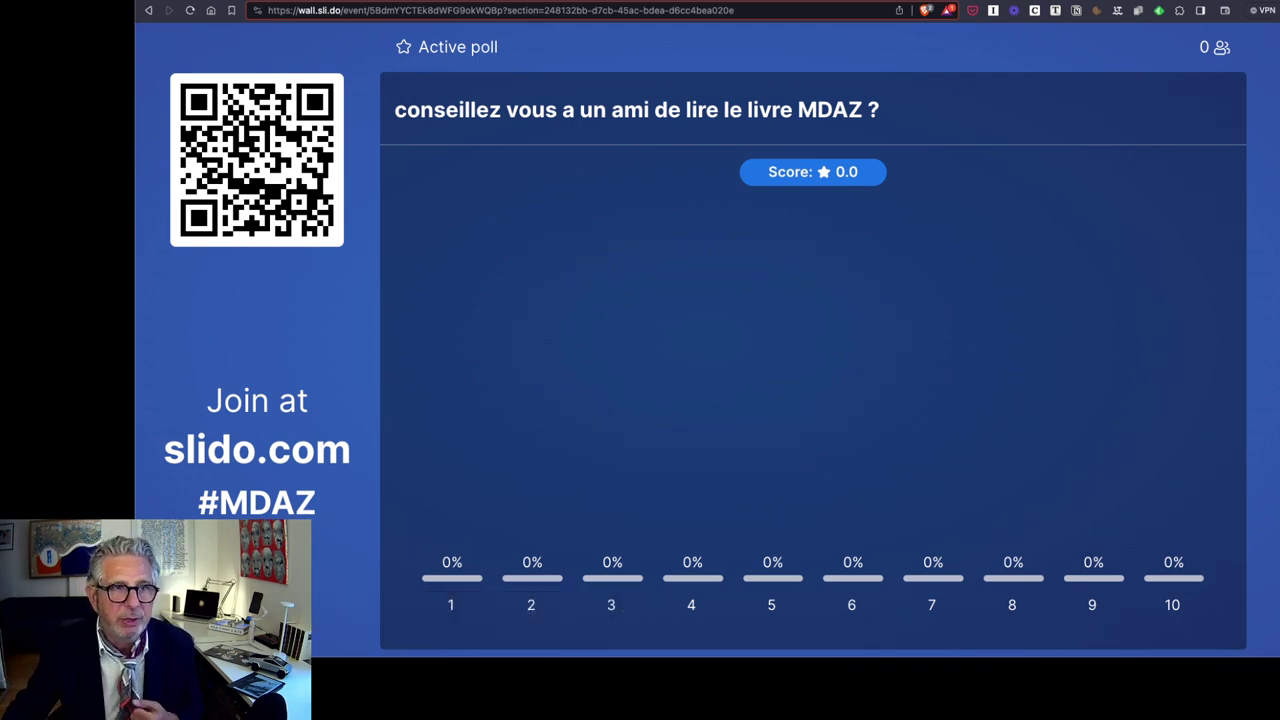
# - Look through the open NPS spreadsheet, the SurveyMonkey home page and the Qualtrics website
pyautogui.moveTo(831, 157)
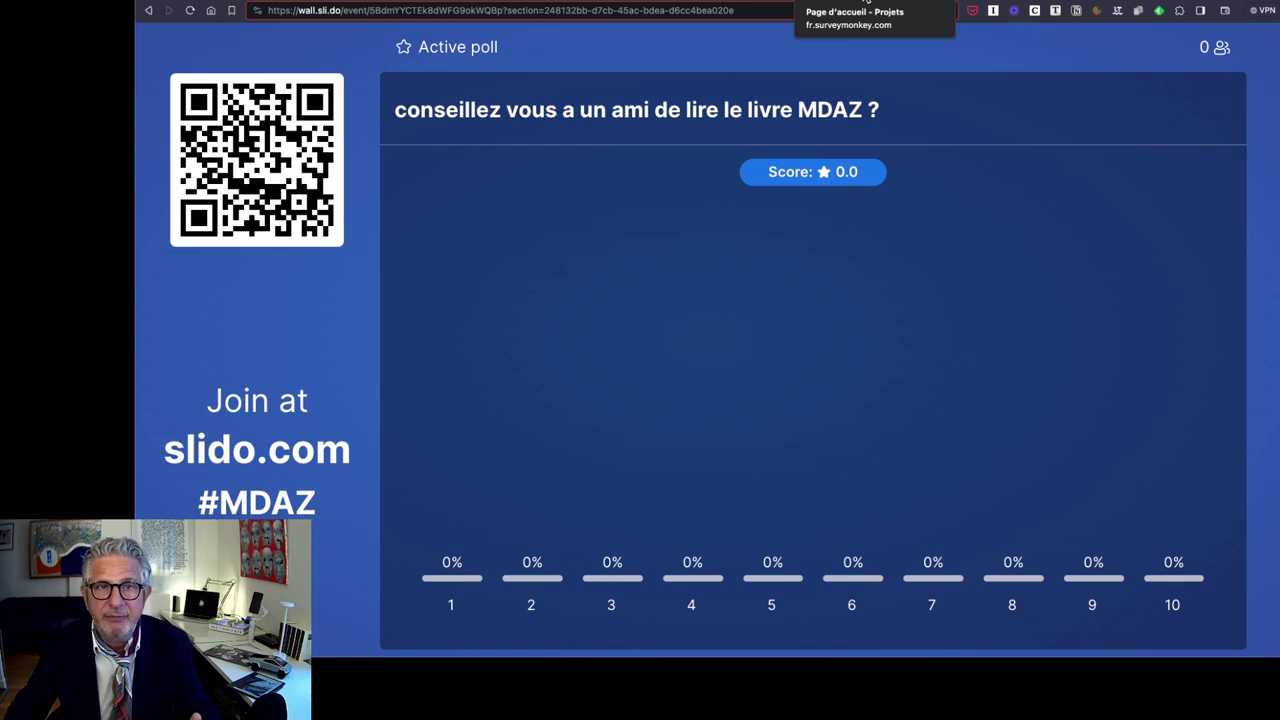
pyautogui.hotkey('ctrl', 'Tab')
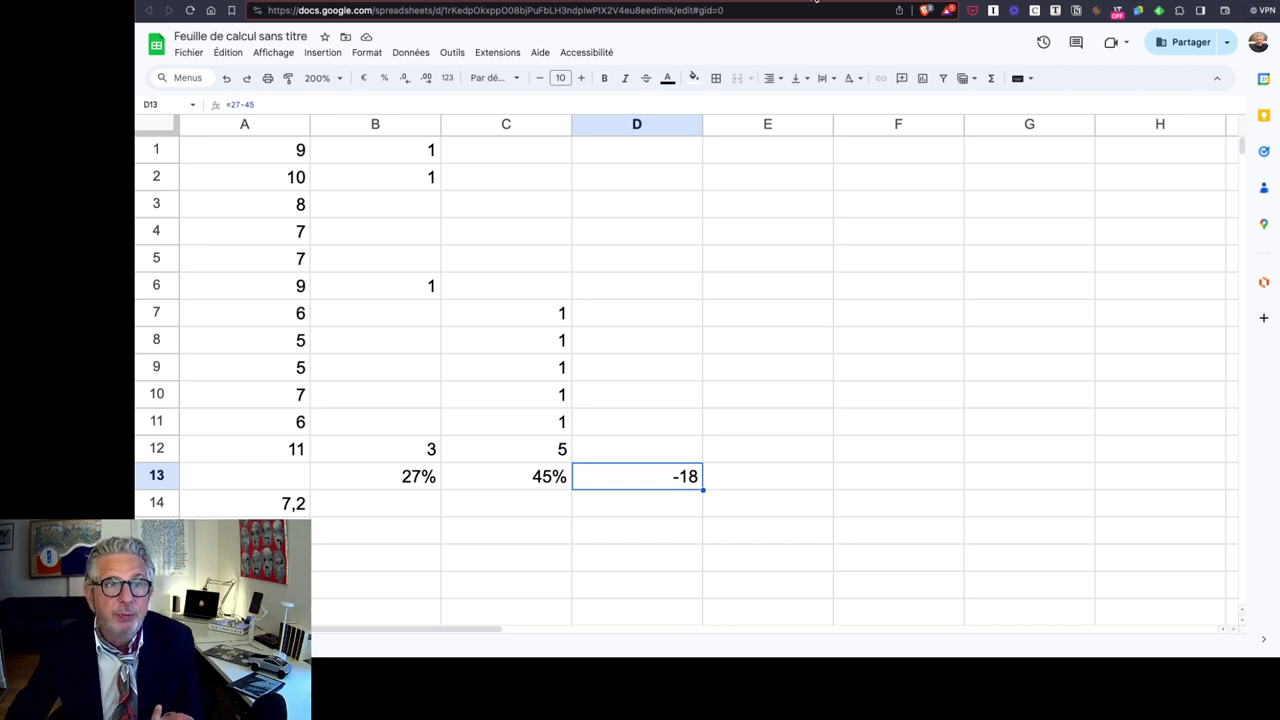
pyautogui.hotkey('ctrl', 'Tab')
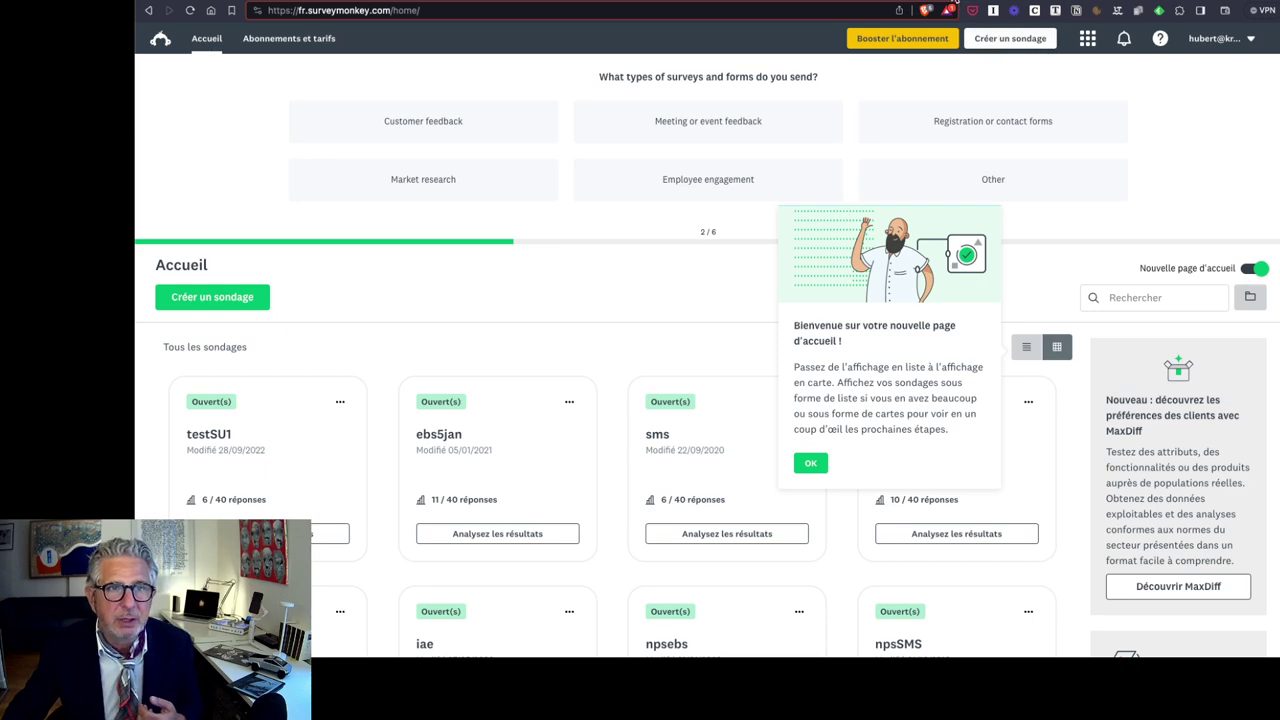
pyautogui.hotkey('ctrl', 'Tab')
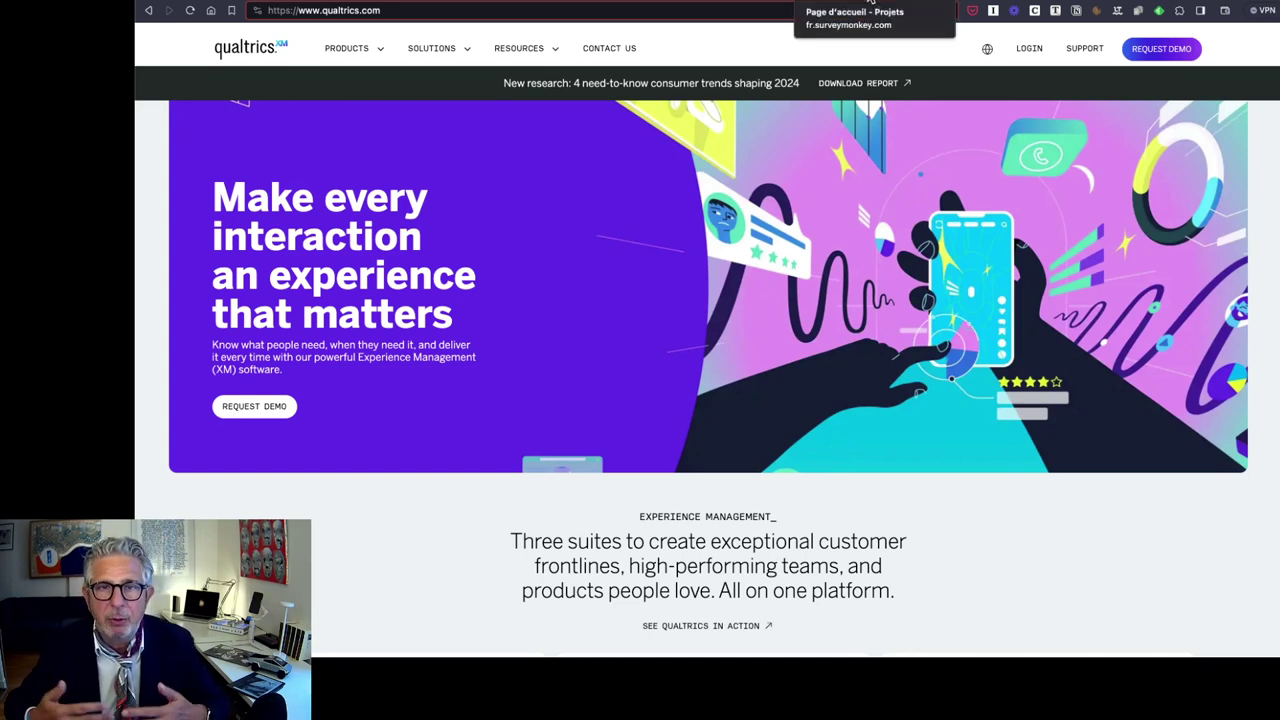
# - Switch to SurveyMonkey and create a survey from scratch titled mdaz, with the category Feedback de la communauté ou des bénévoles
pyautogui.click(871, 3)
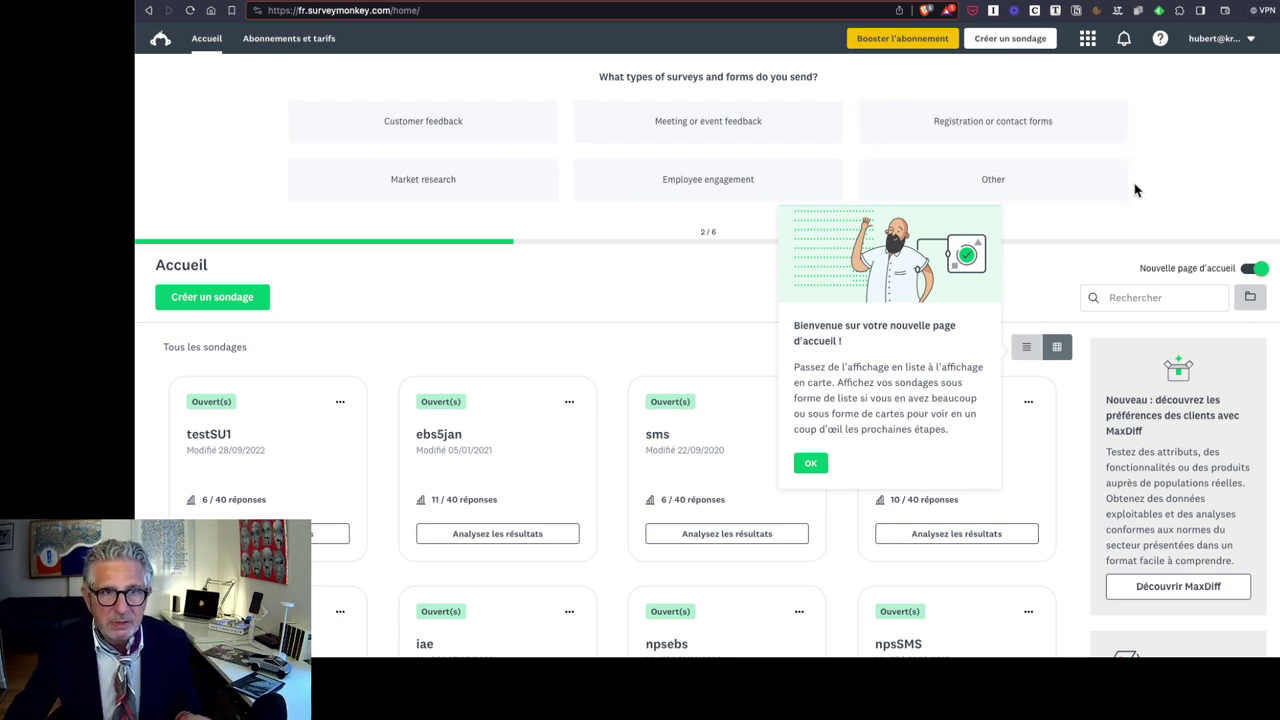
pyautogui.click(1005, 40)
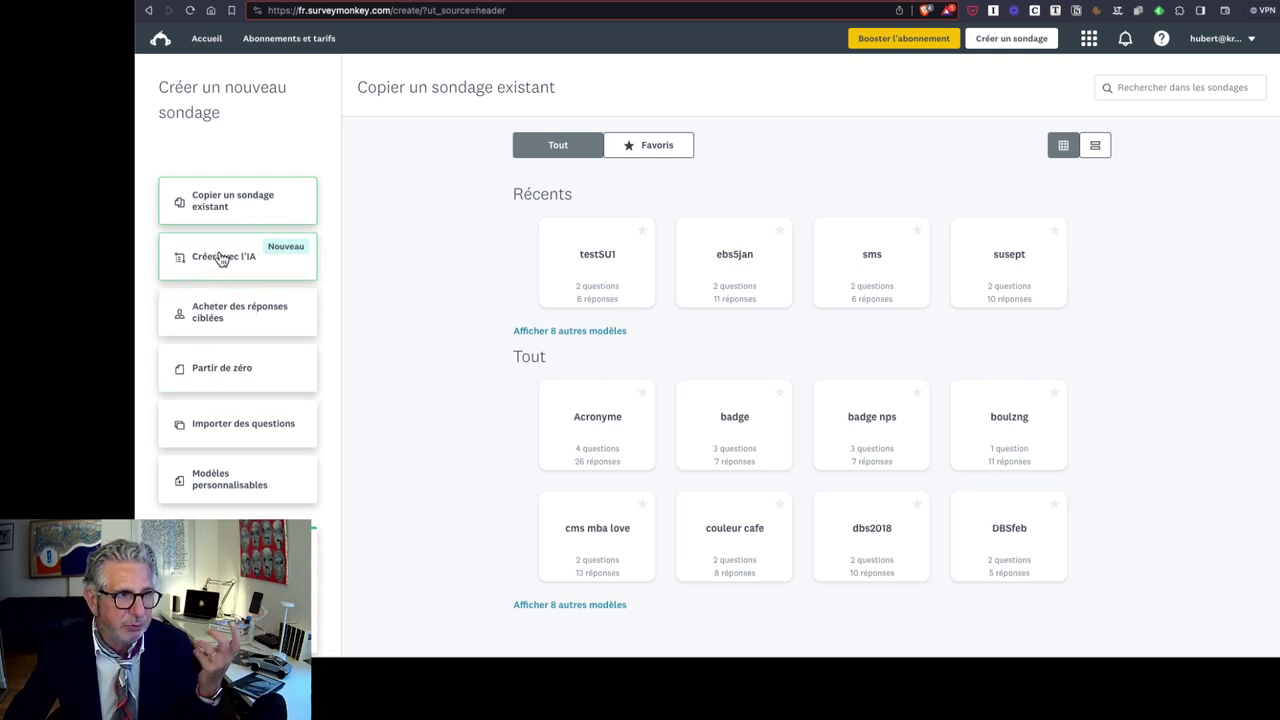
pyautogui.click(223, 372)
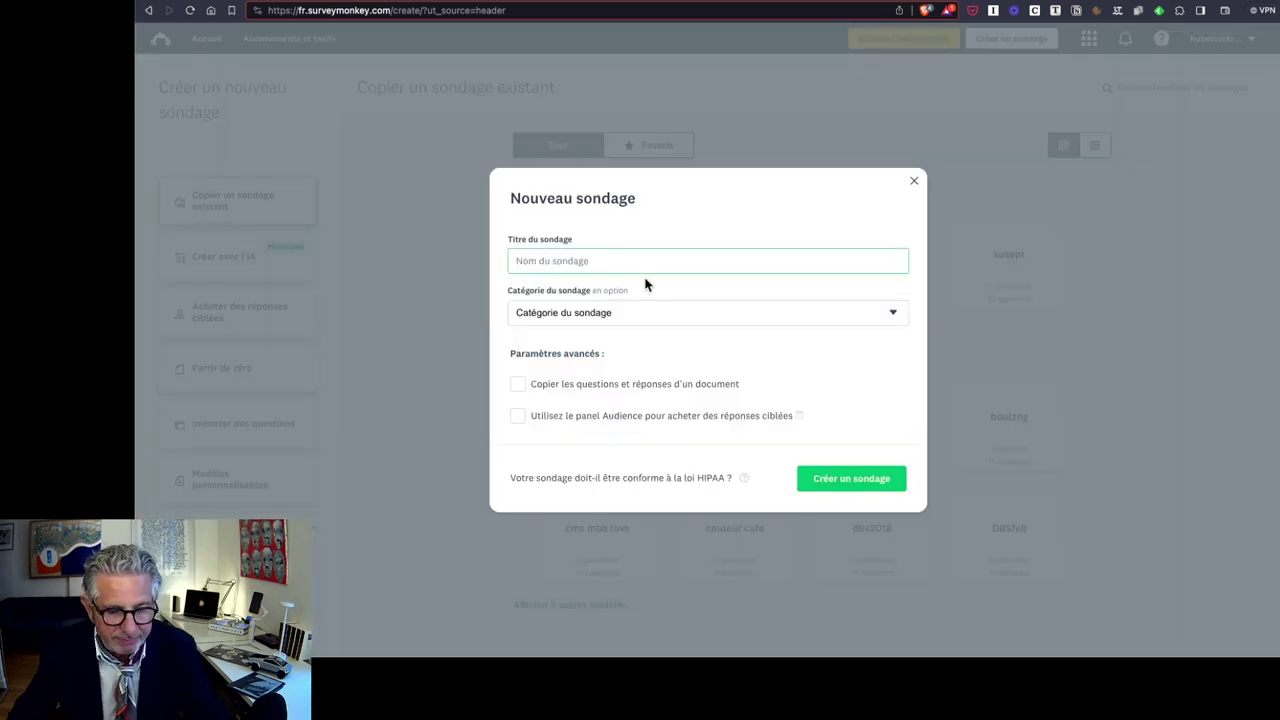
pyautogui.write('mdaz')
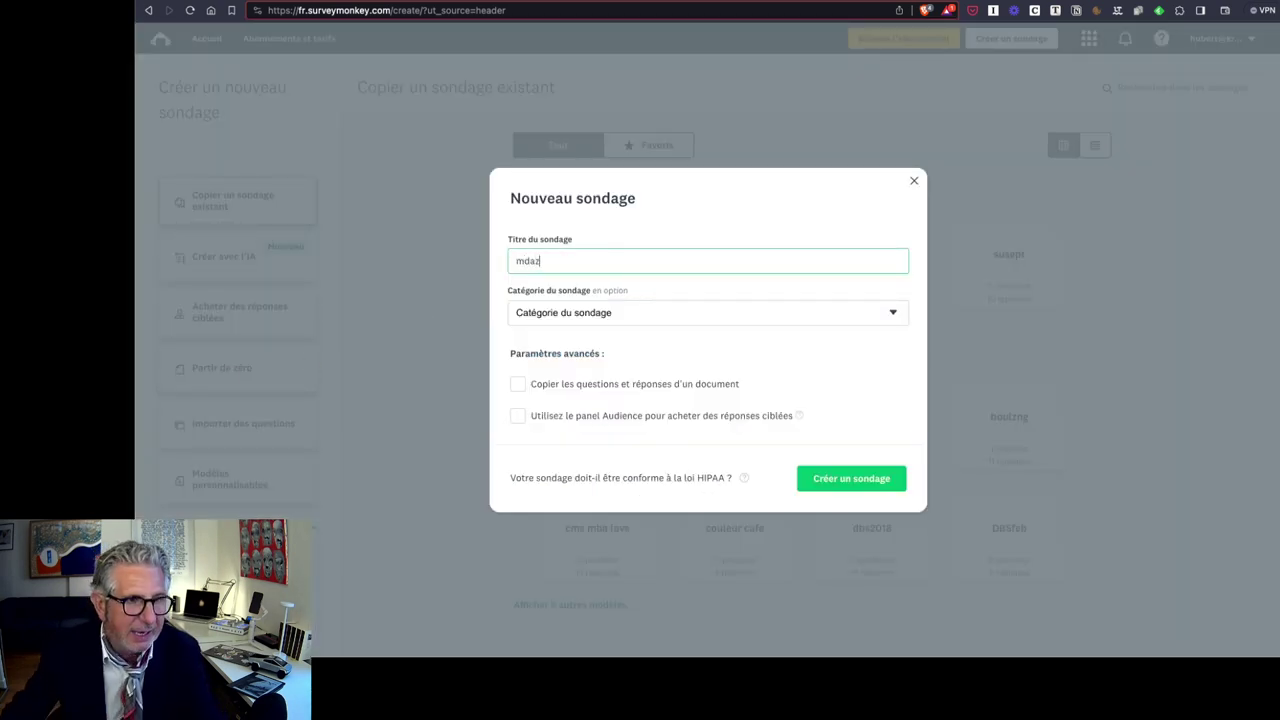
pyautogui.click(831, 318)
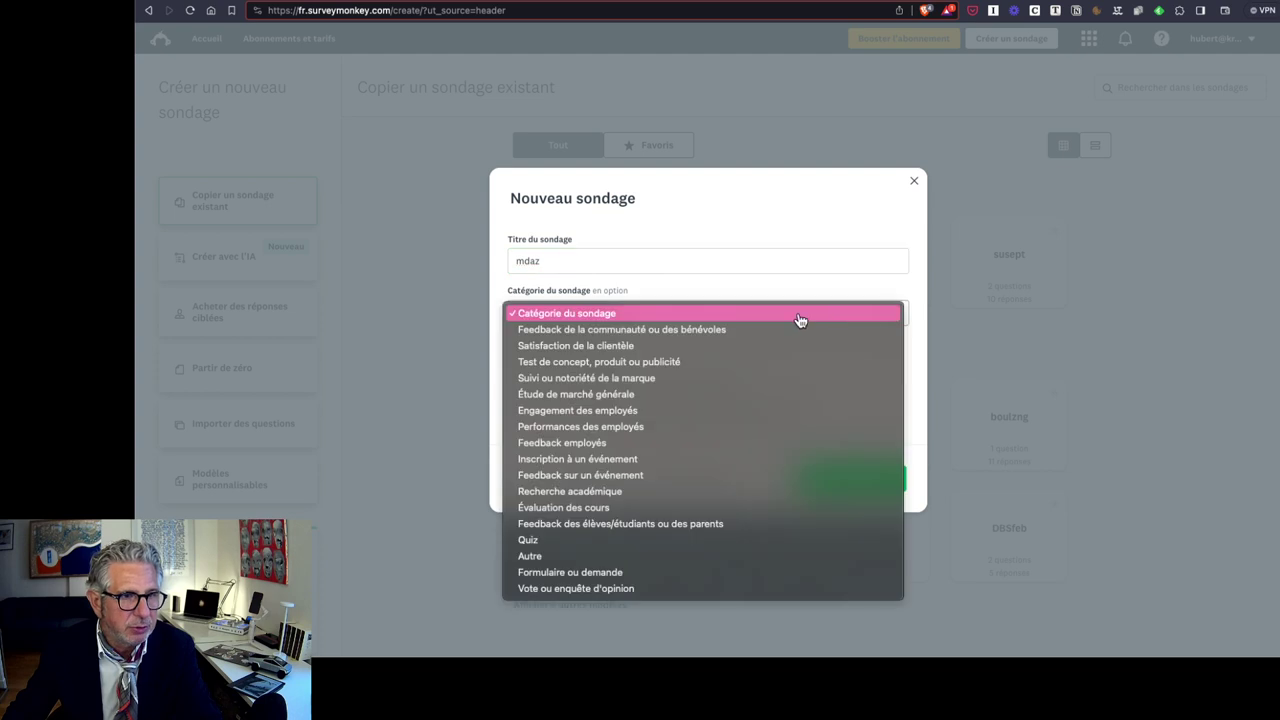
pyautogui.click(745, 329)
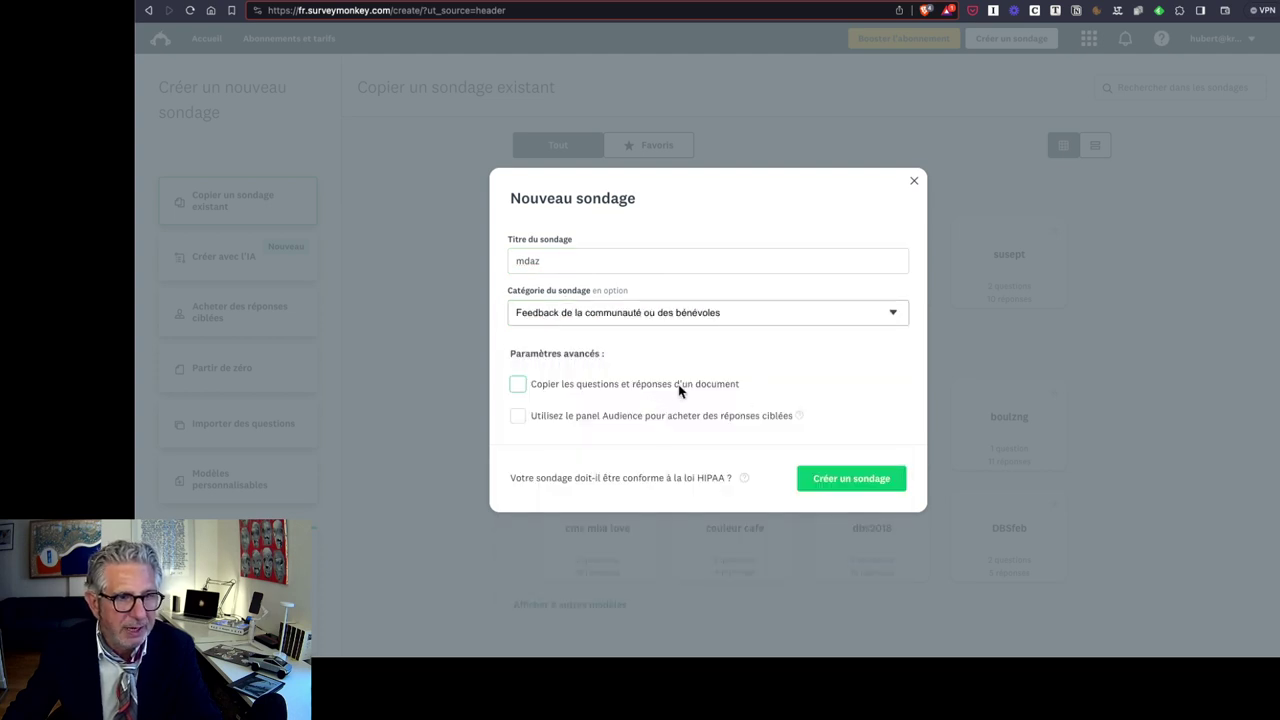
pyautogui.click(850, 483)
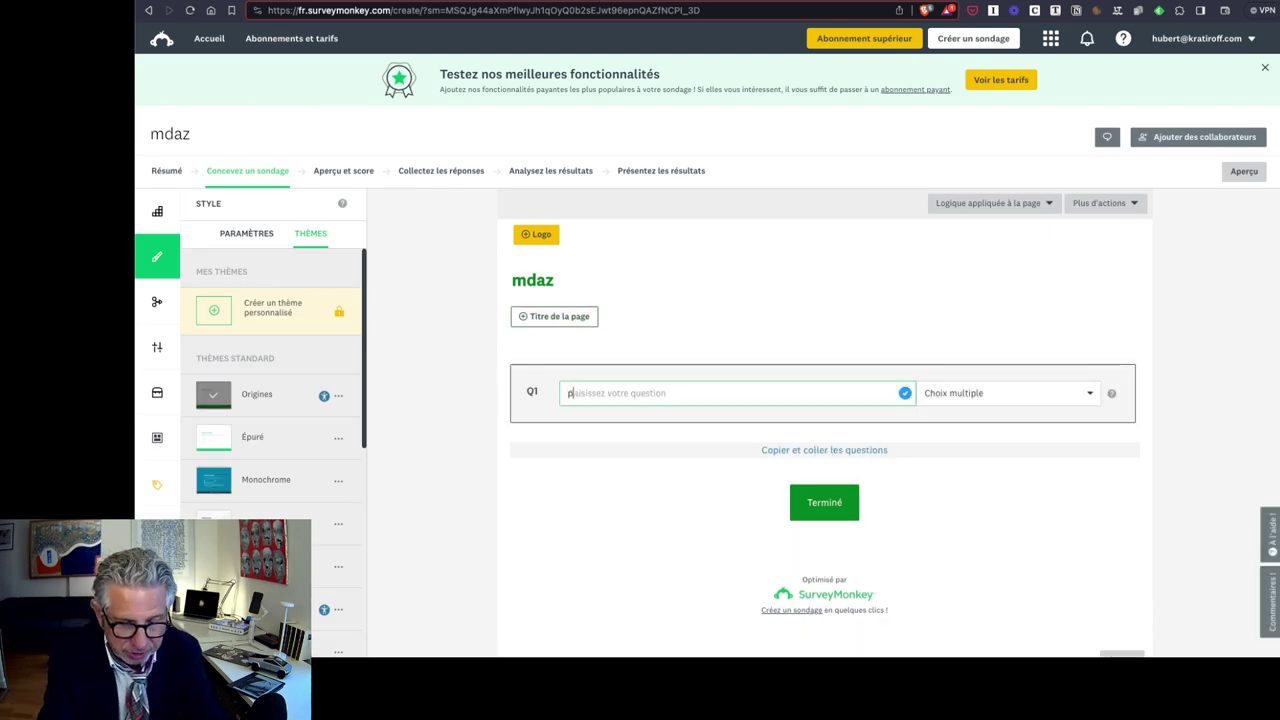
# - Add "pourquoi" as question 1 with the type Zone de commentaire and start a second question
pyautogui.write('pourquoi')
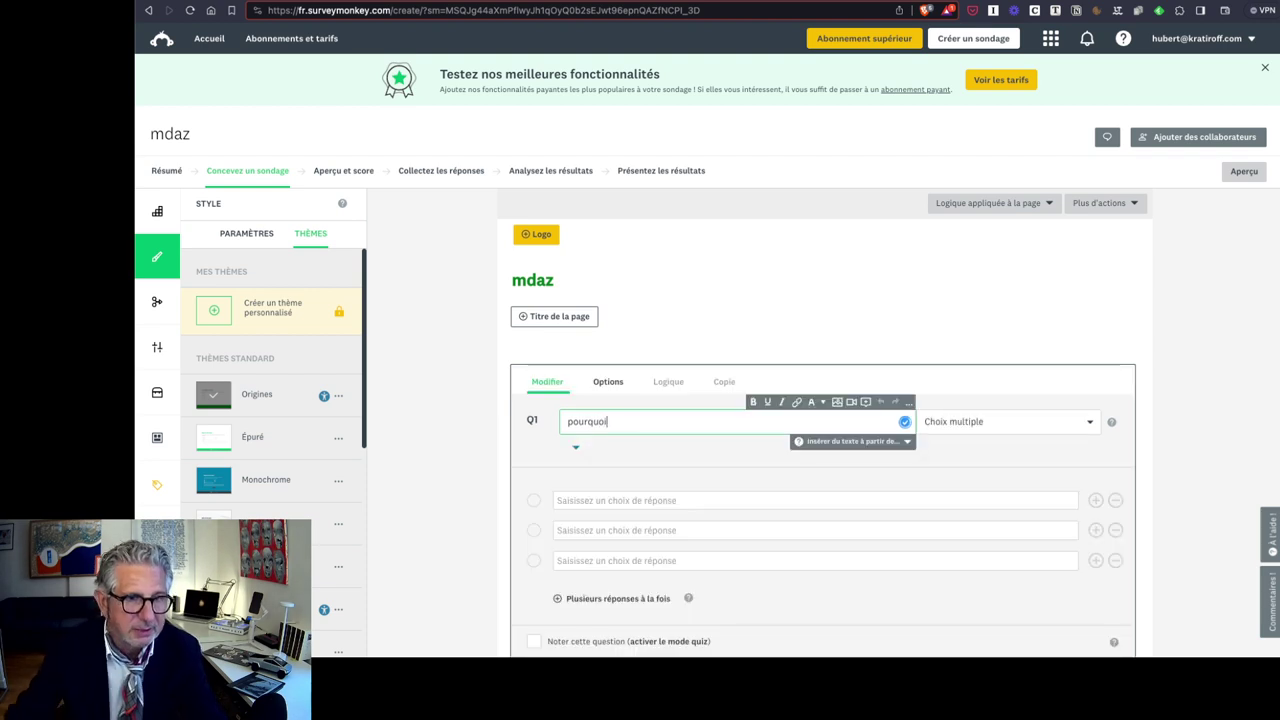
pyautogui.scroll(-1, 866, 491)
pyautogui.scroll(-1, 866, 491)
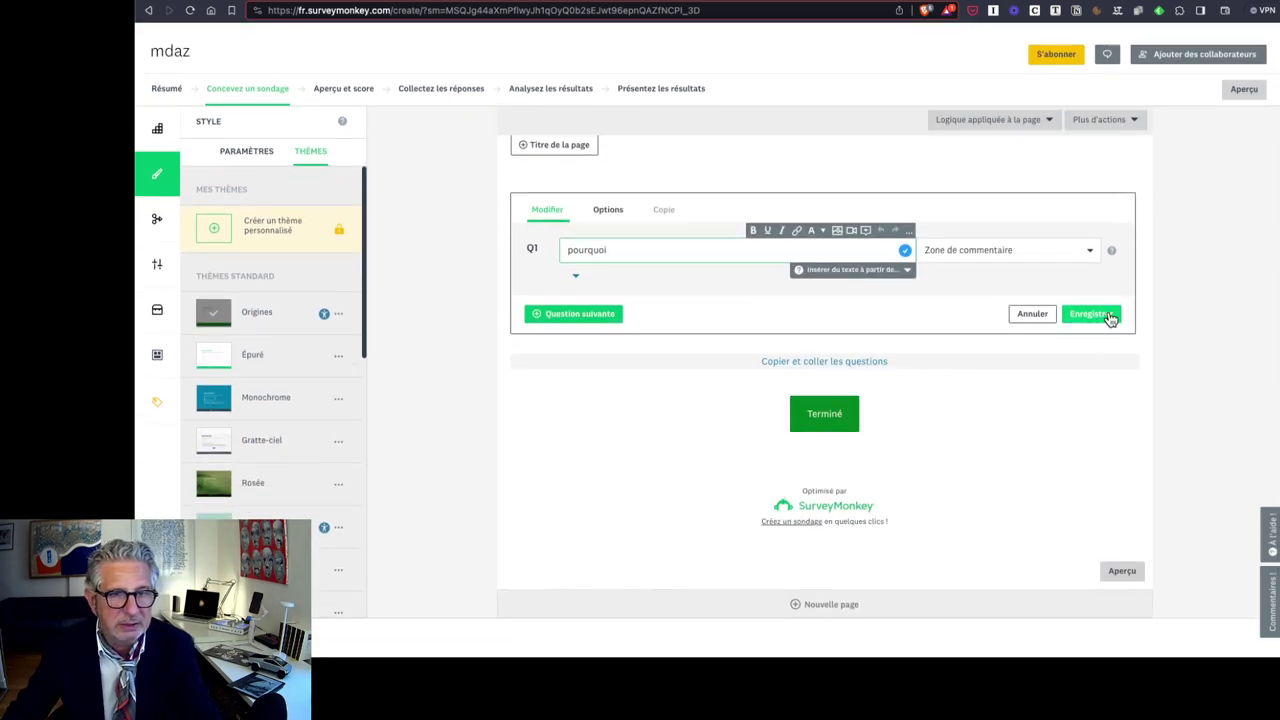
pyautogui.click(541, 316)
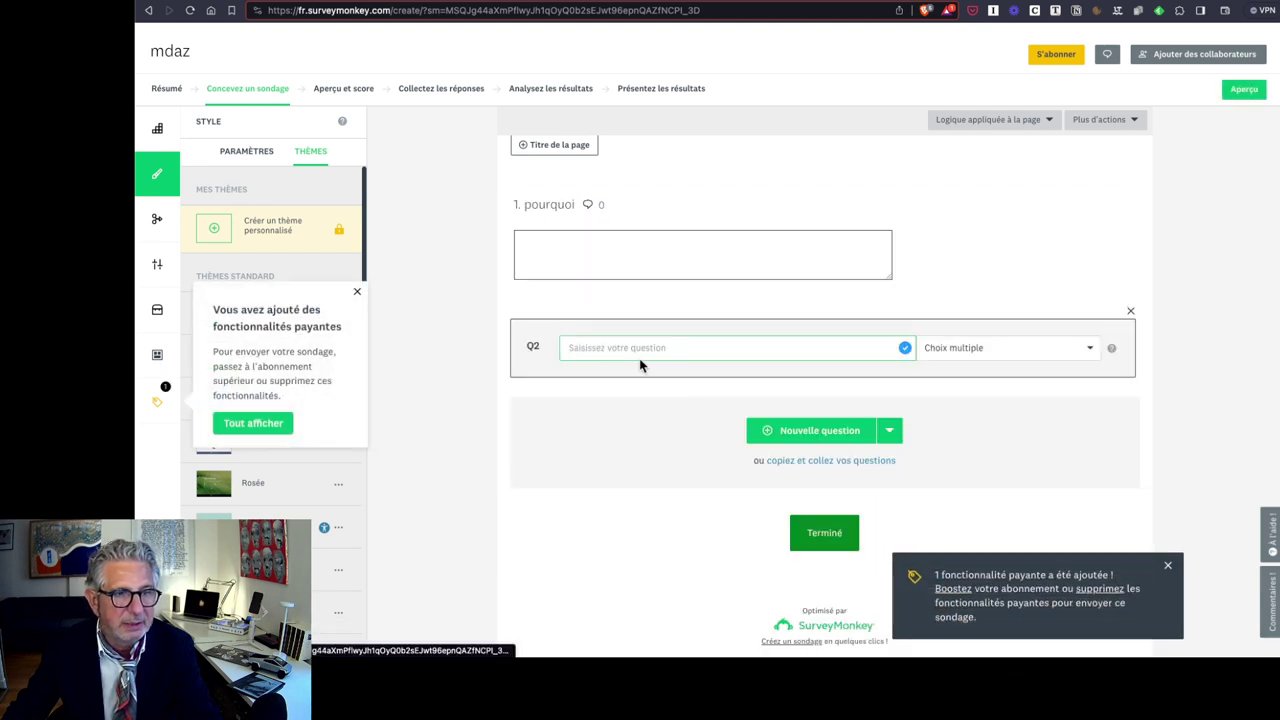
# - Add a Net Promoter Score question with "ce livre" as the recommended item, save it and preview the survey
pyautogui.click(889, 431)
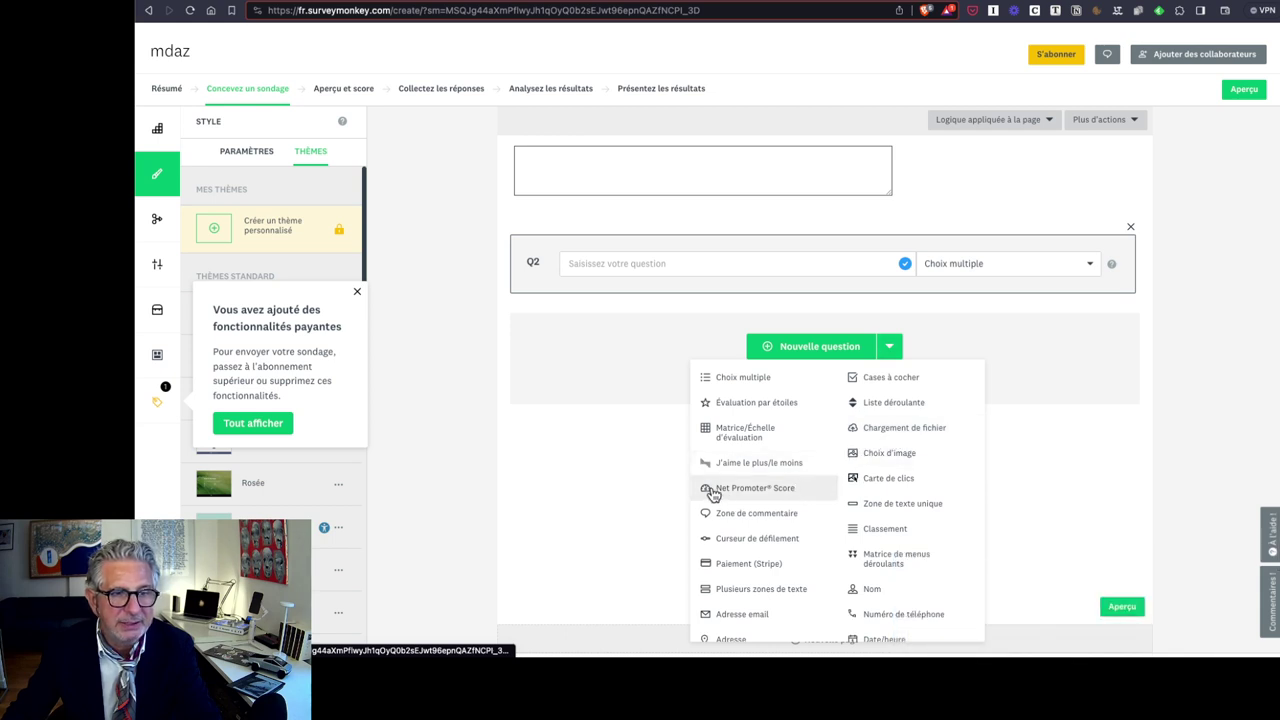
pyautogui.click(790, 492)
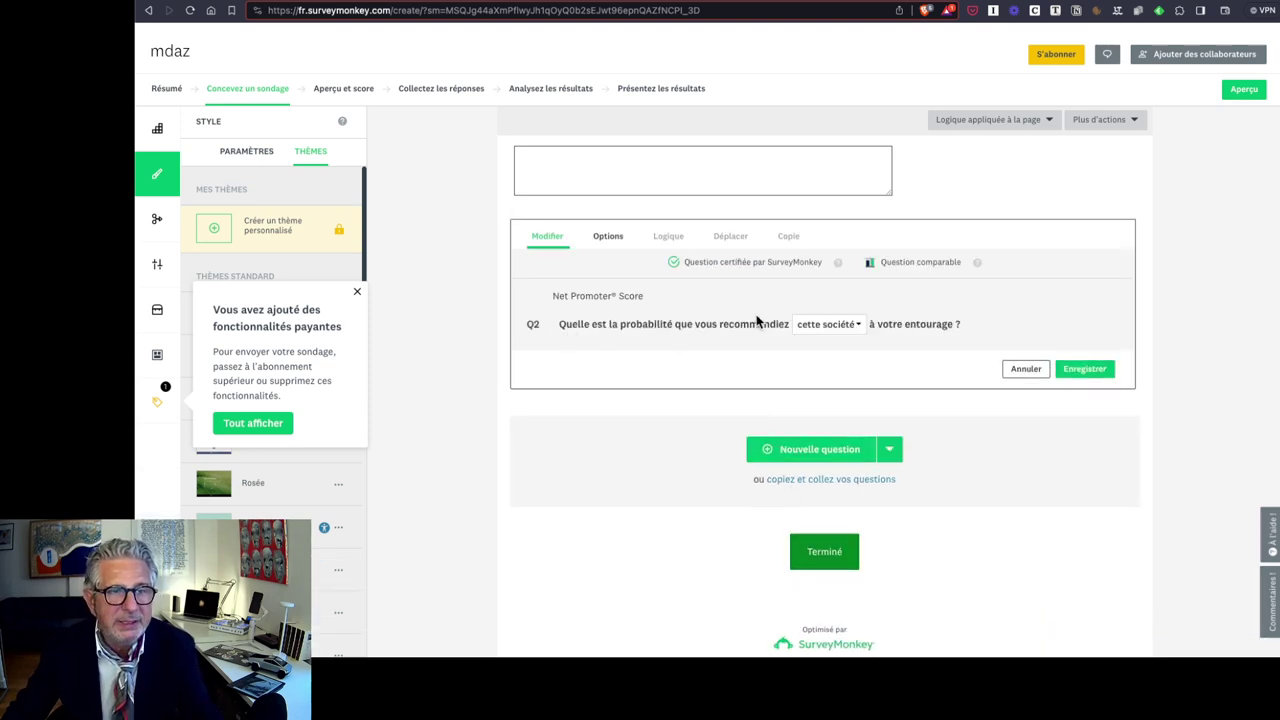
pyautogui.click(830, 326)
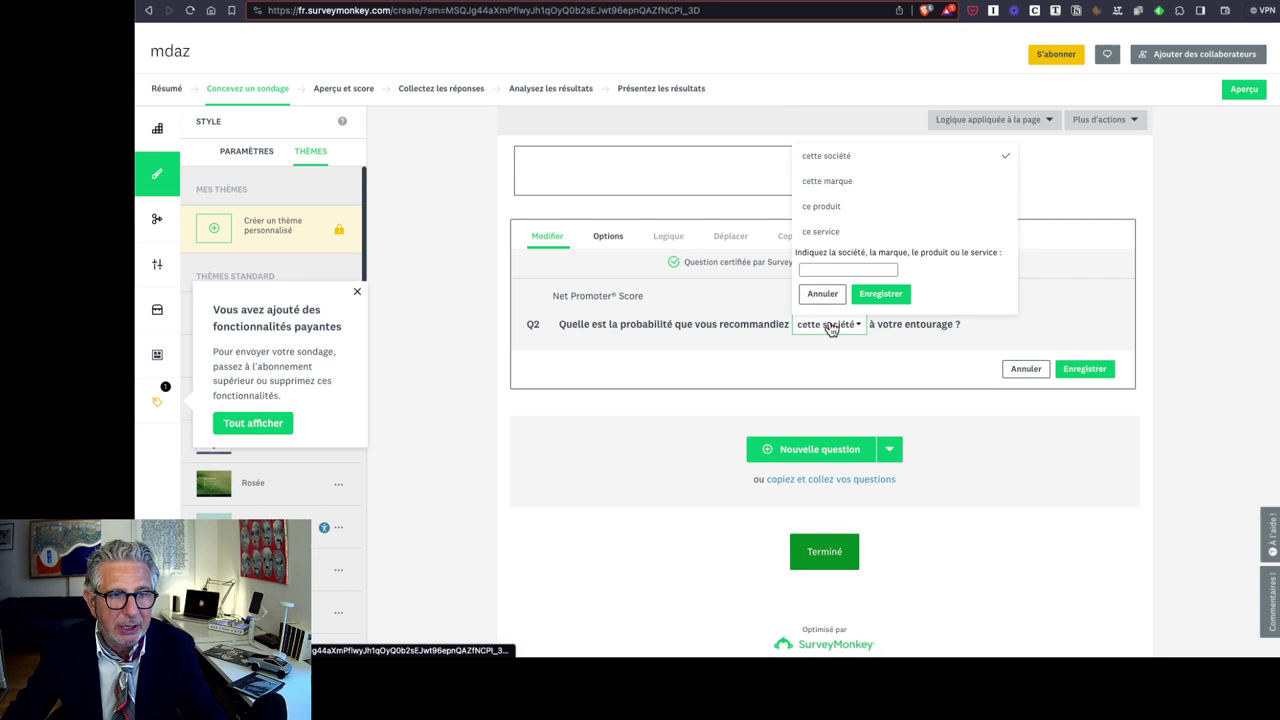
pyautogui.click(811, 267)
pyautogui.write('ce')
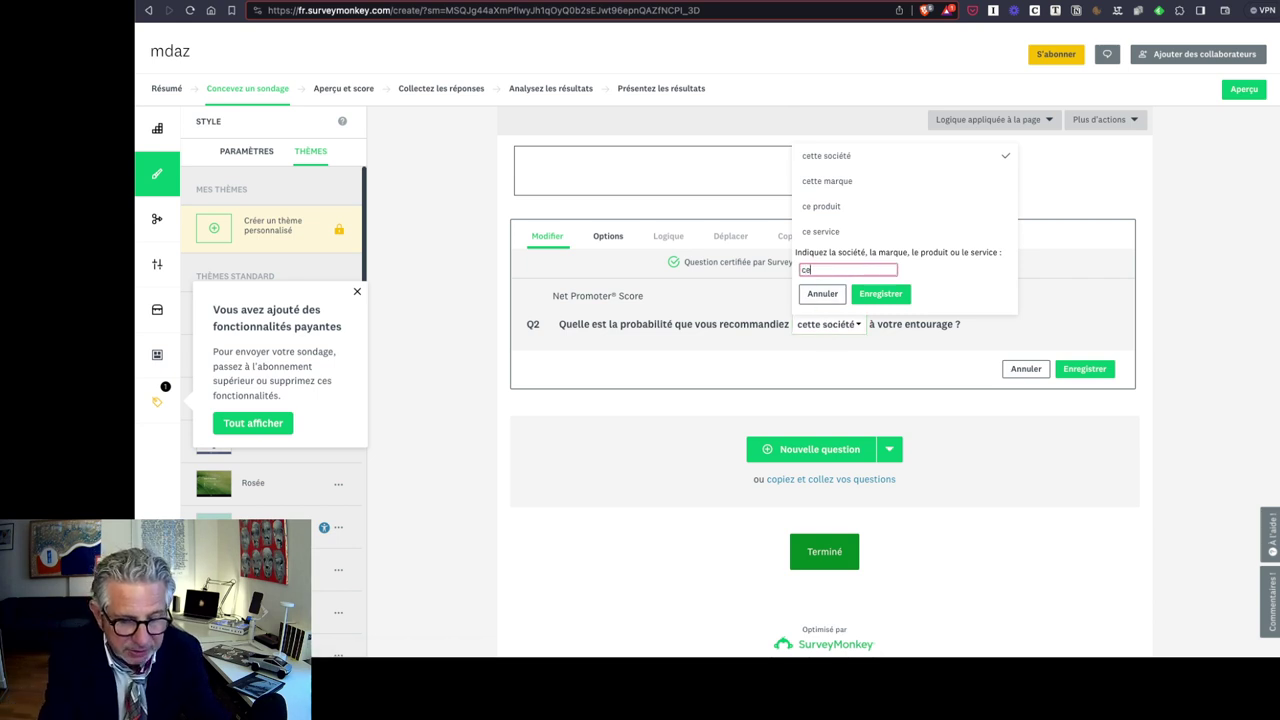
pyautogui.write(' livre')
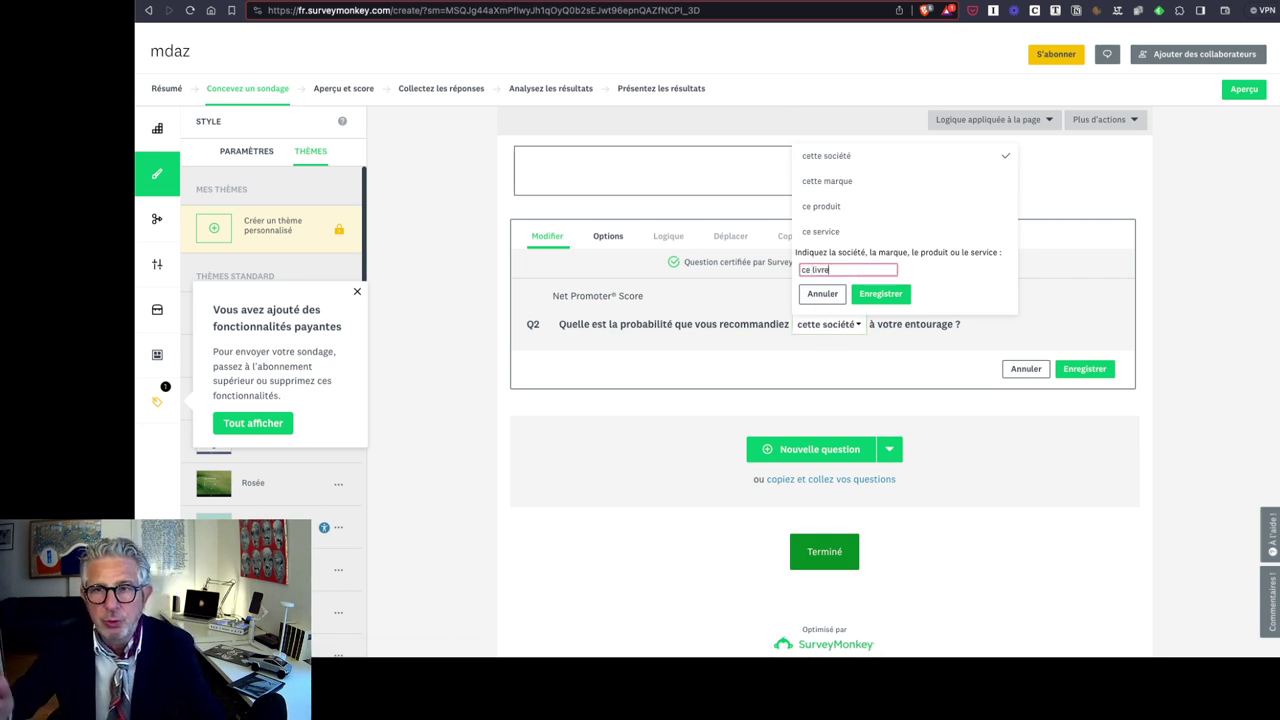
pyautogui.click(884, 295)
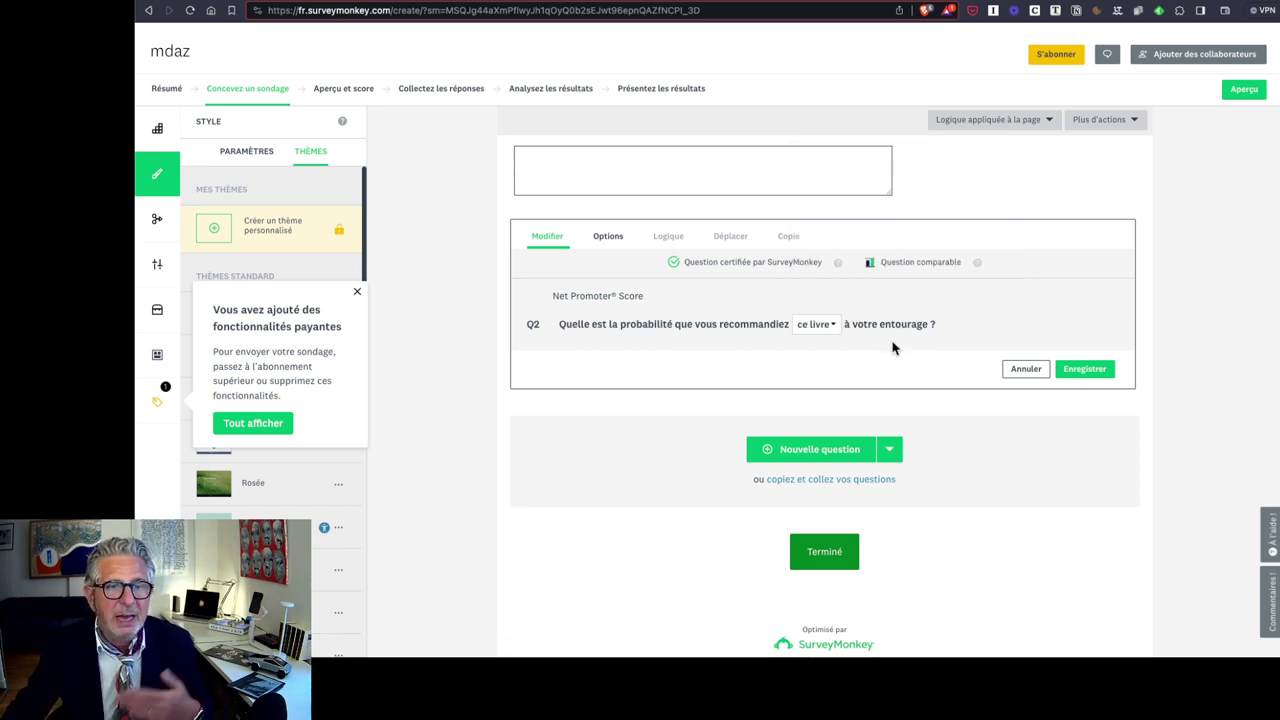
pyautogui.click(1086, 370)
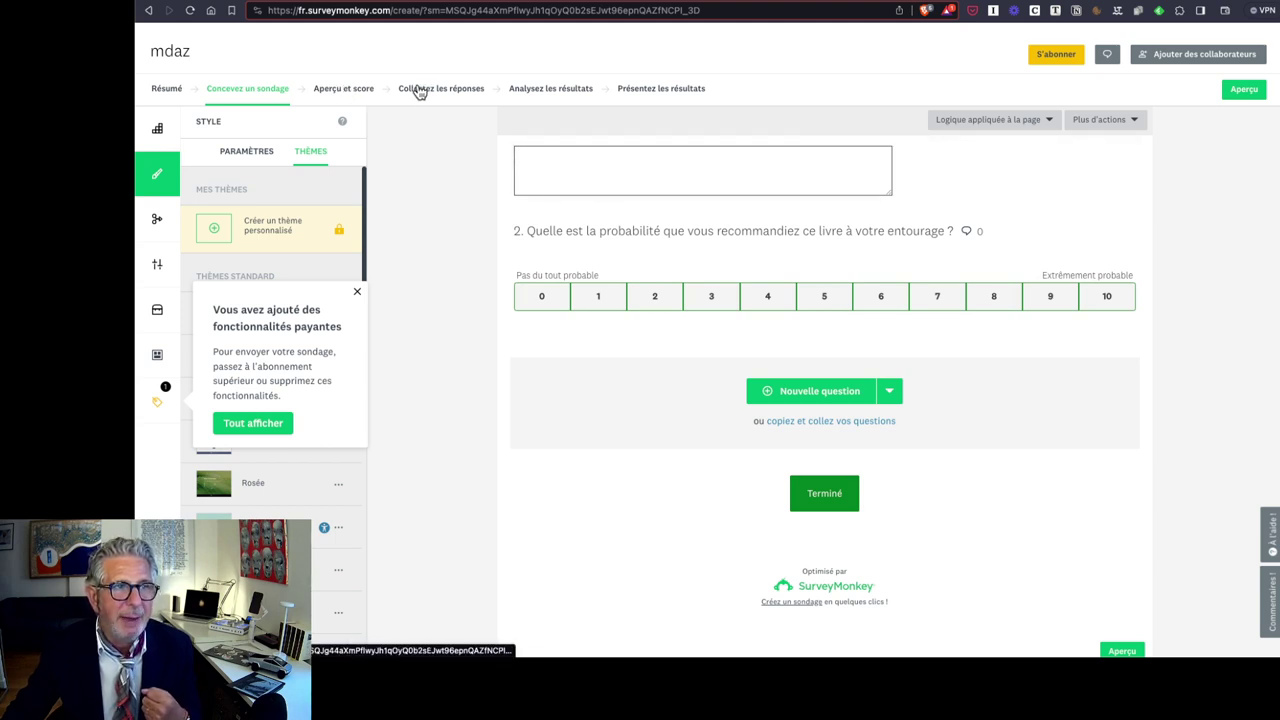
pyautogui.click(340, 91)
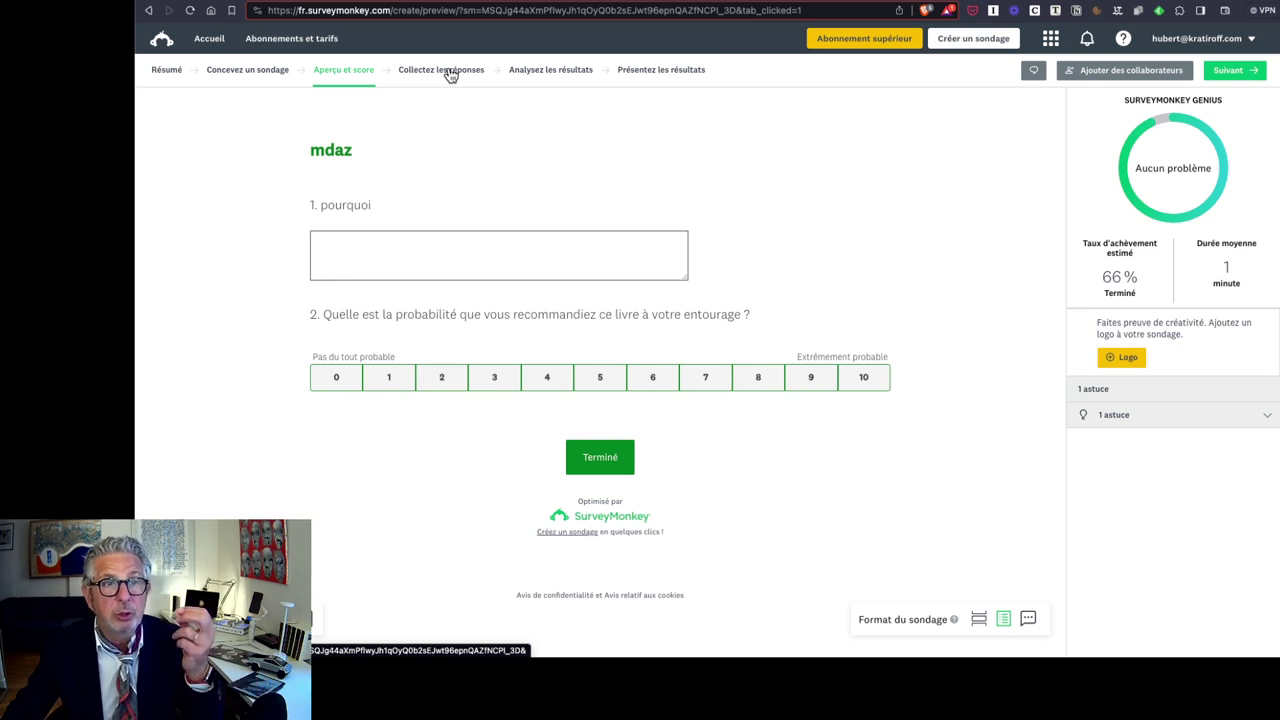
# - Switch to the untitled Google Forms form and set its question to an Échelle linéaire from 0 to 10
pyautogui.click(630, 3)
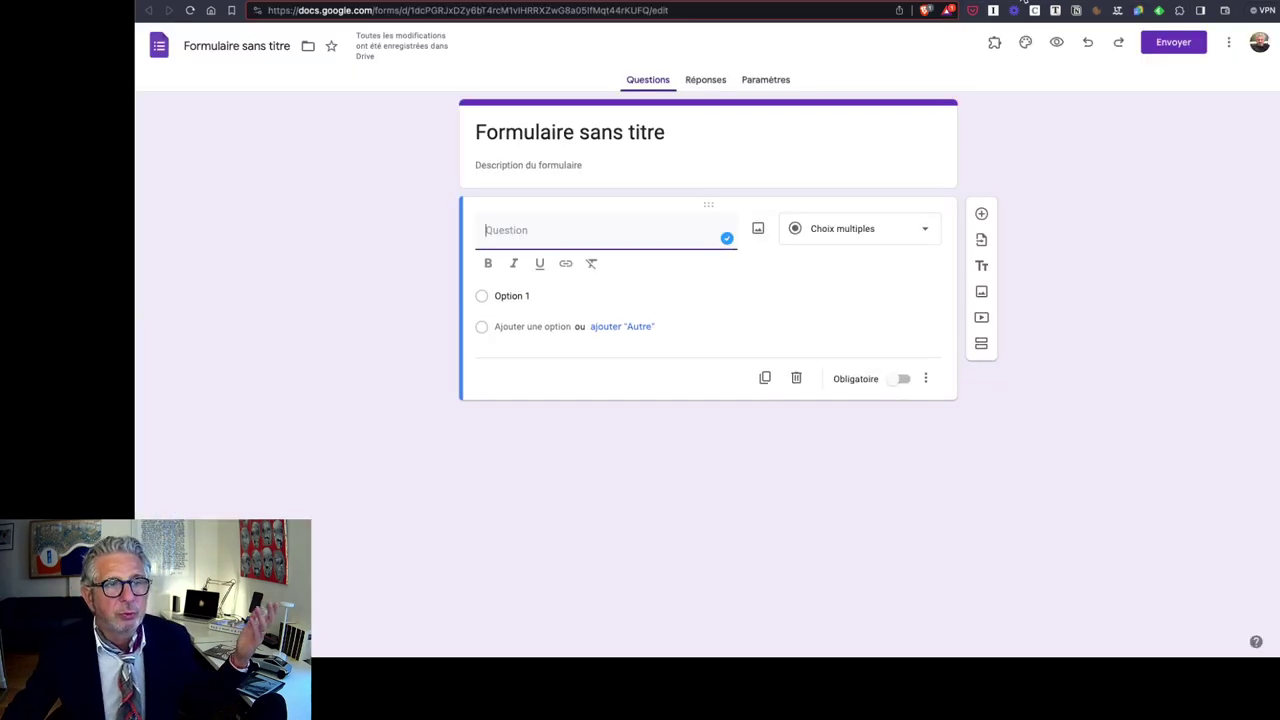
pyautogui.click(916, 231)
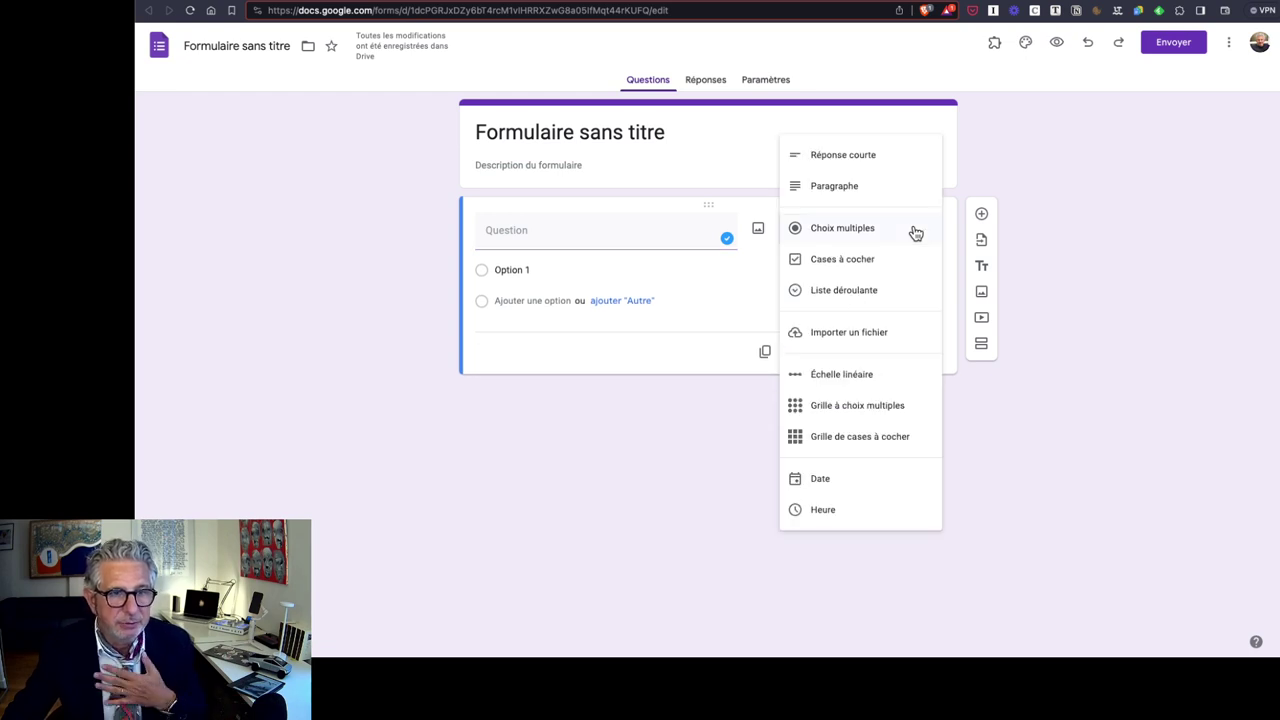
pyautogui.click(871, 376)
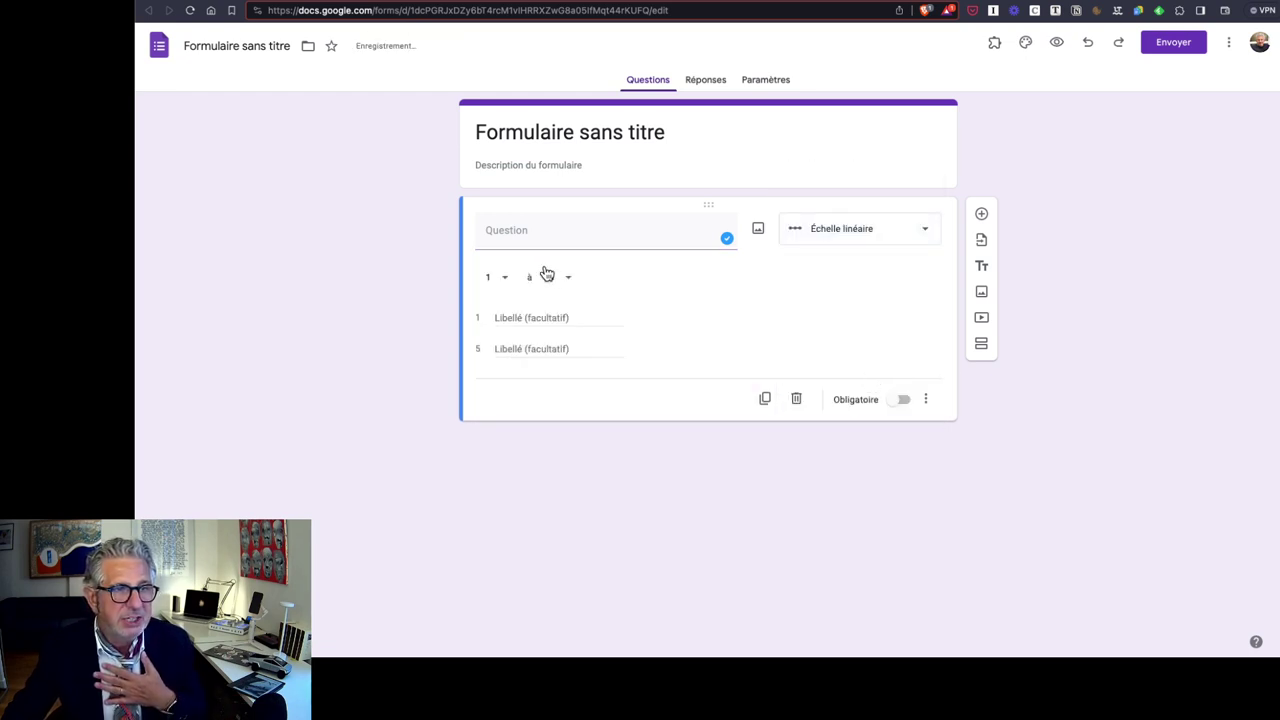
pyautogui.click(503, 278)
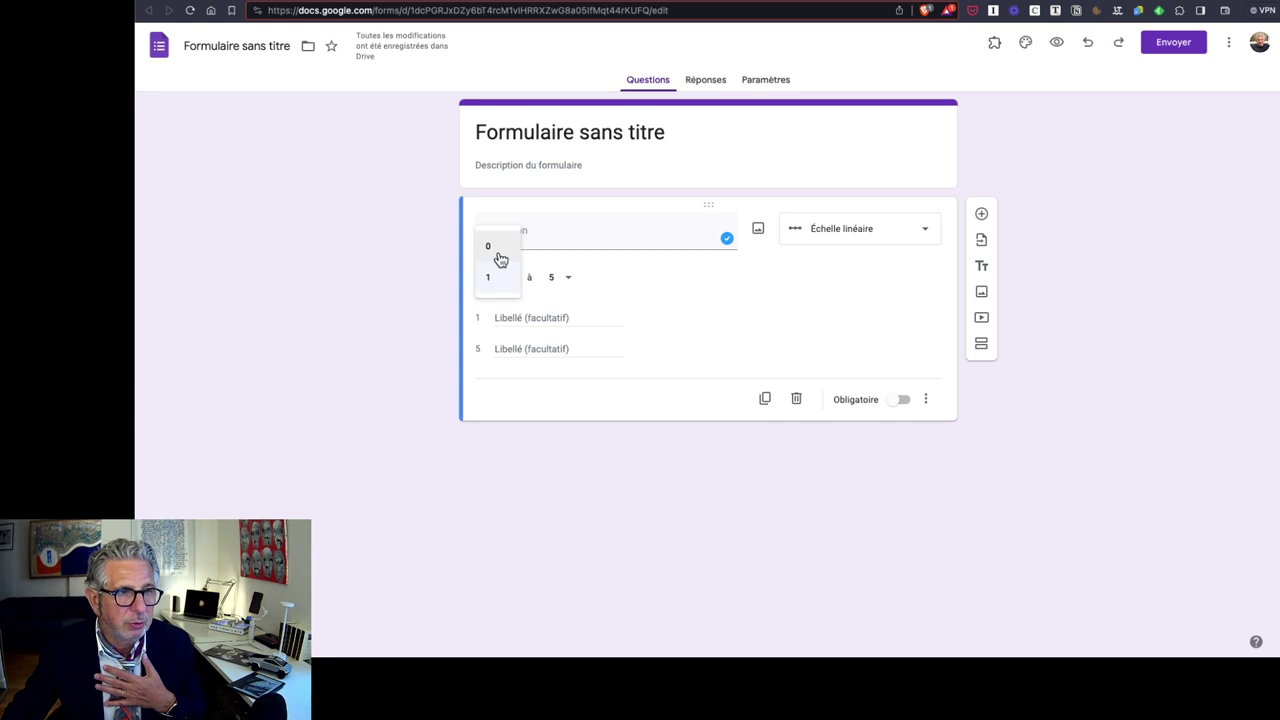
pyautogui.click(500, 247)
pyautogui.click(571, 280)
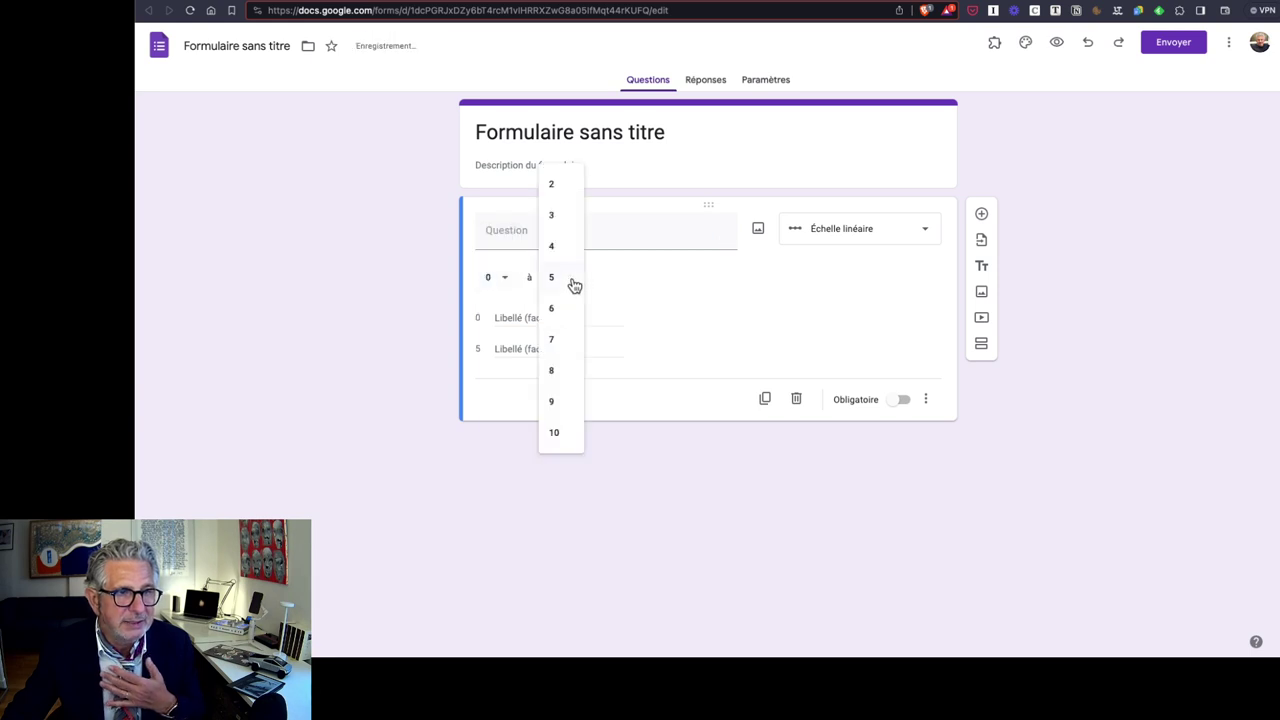
pyautogui.click(562, 434)
# - Enter "Recommandez vous ce livre a vos amis ?" as the text of the linear-scale question
pyautogui.click(546, 230)
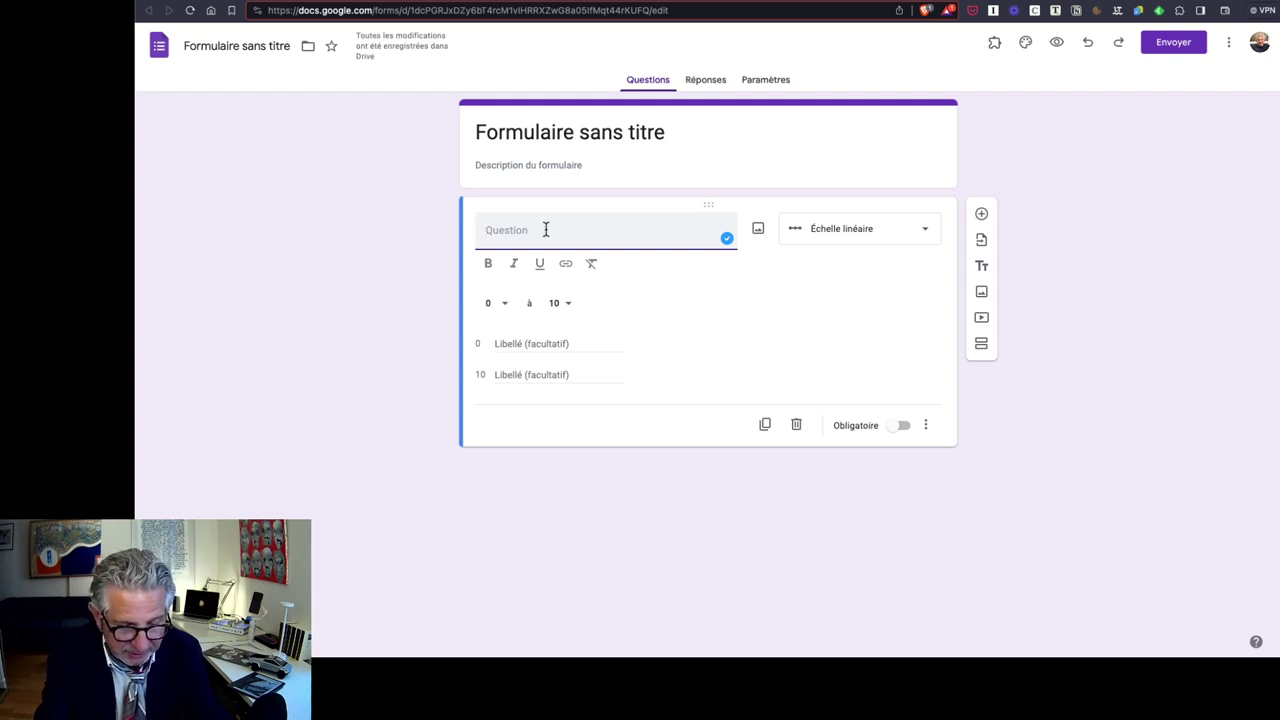
pyautogui.write('R')
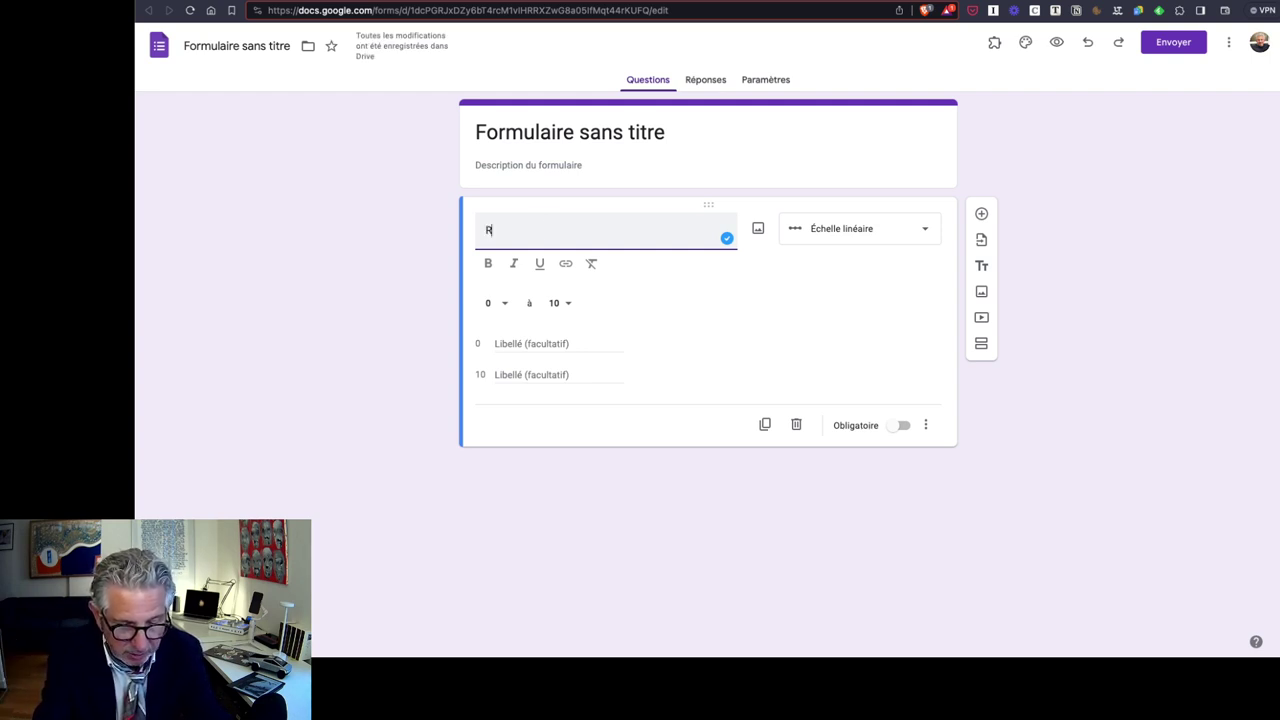
pyautogui.write('econ')
pyautogui.press('BackSpace')
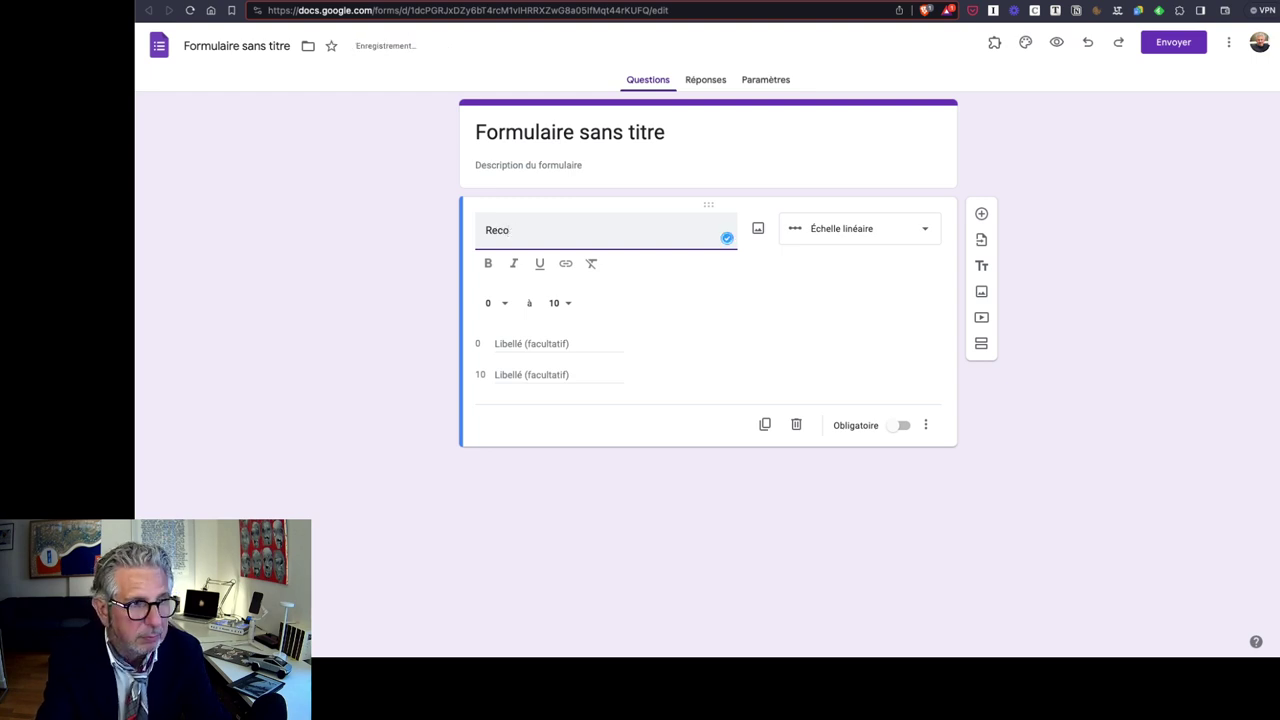
pyautogui.write('mmande')
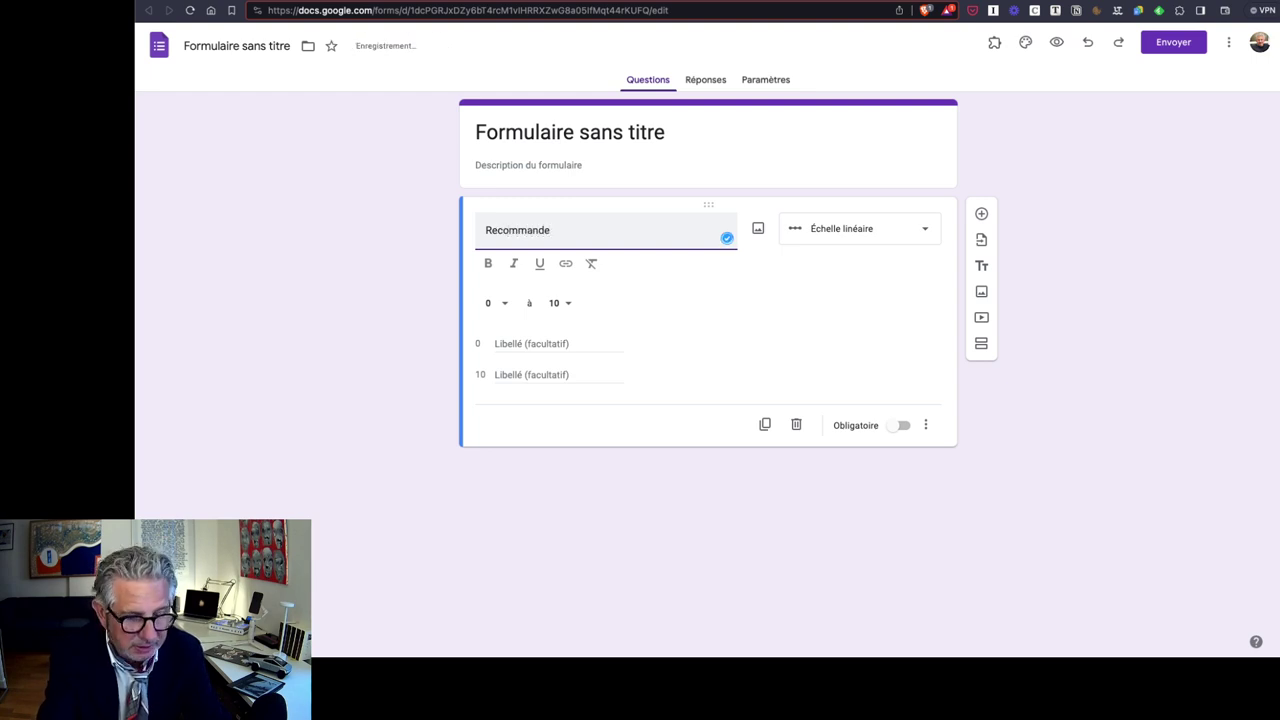
pyautogui.write('z vous ce livre a')
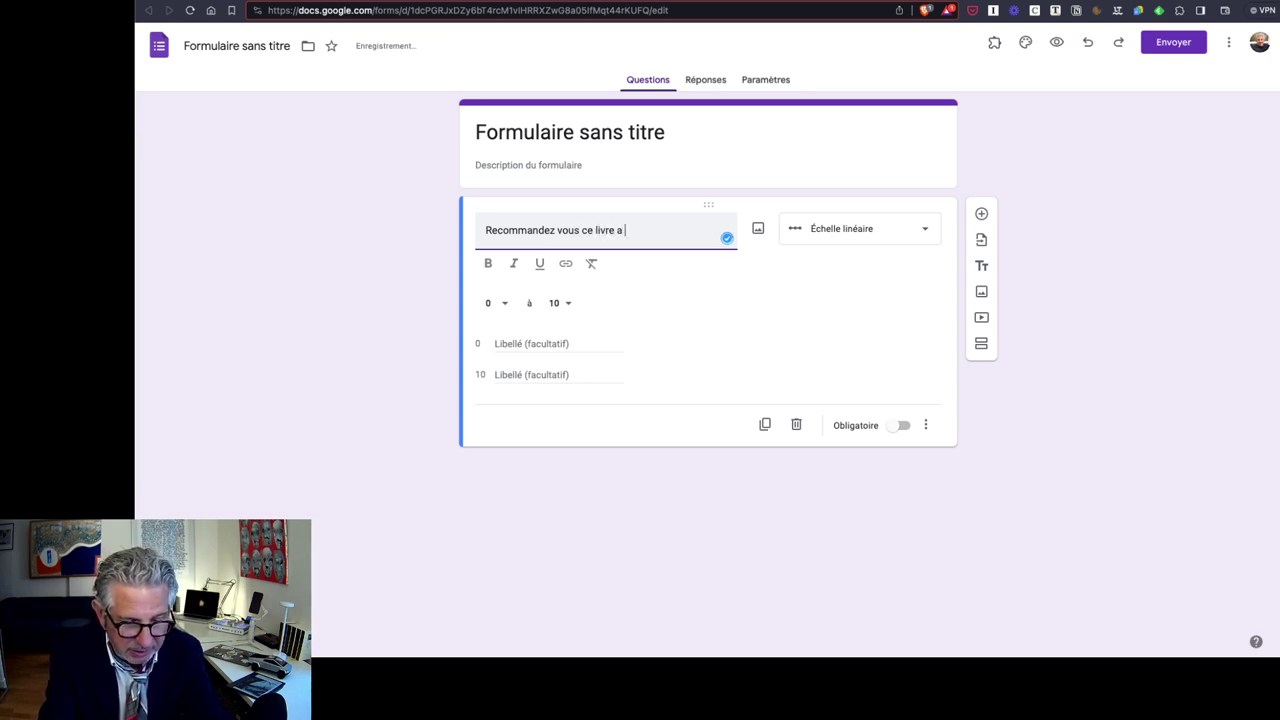
pyautogui.write('vos amis')
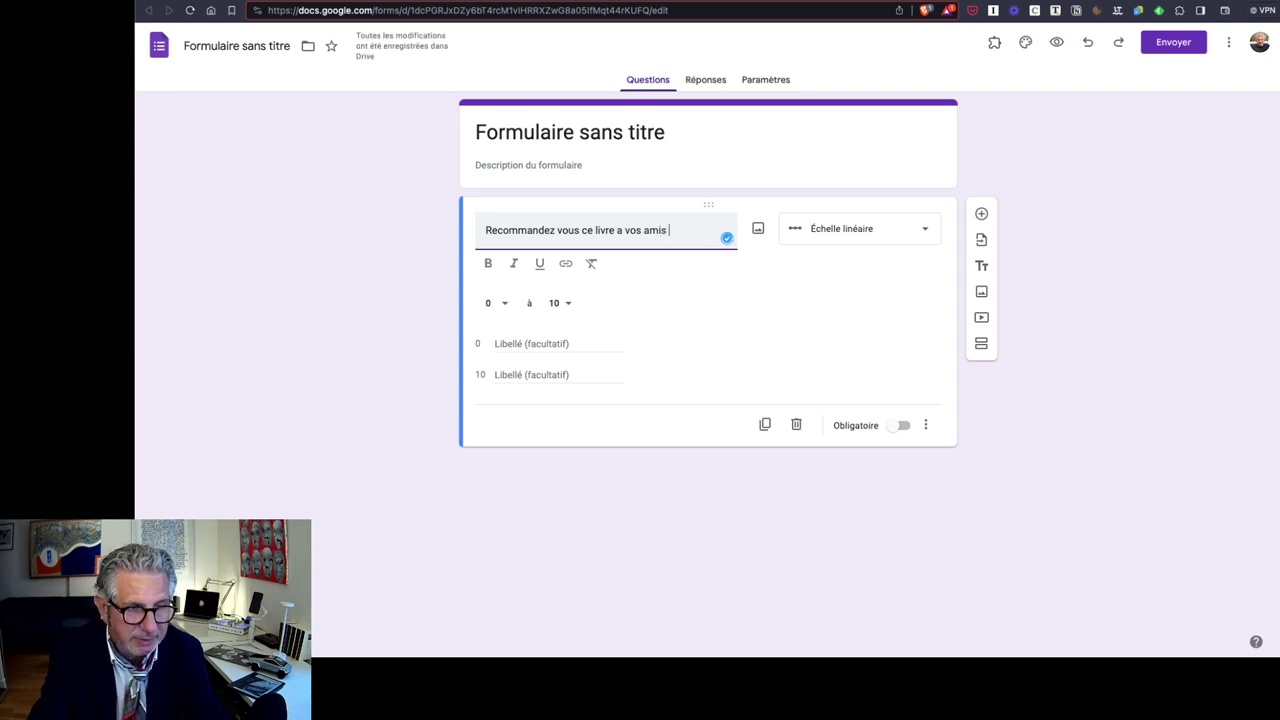
pyautogui.write('?')
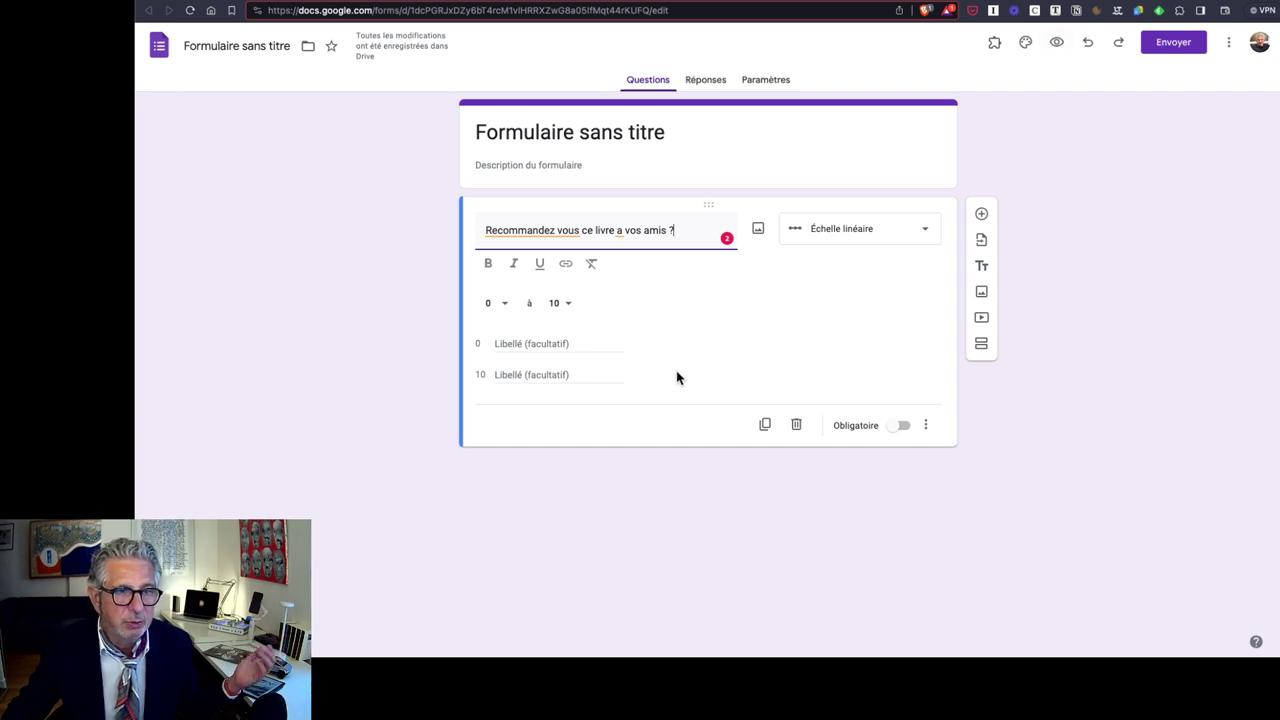
# - Preview the form, submit a response without choosing a score, and return to the form editor
pyautogui.click(1056, 44)
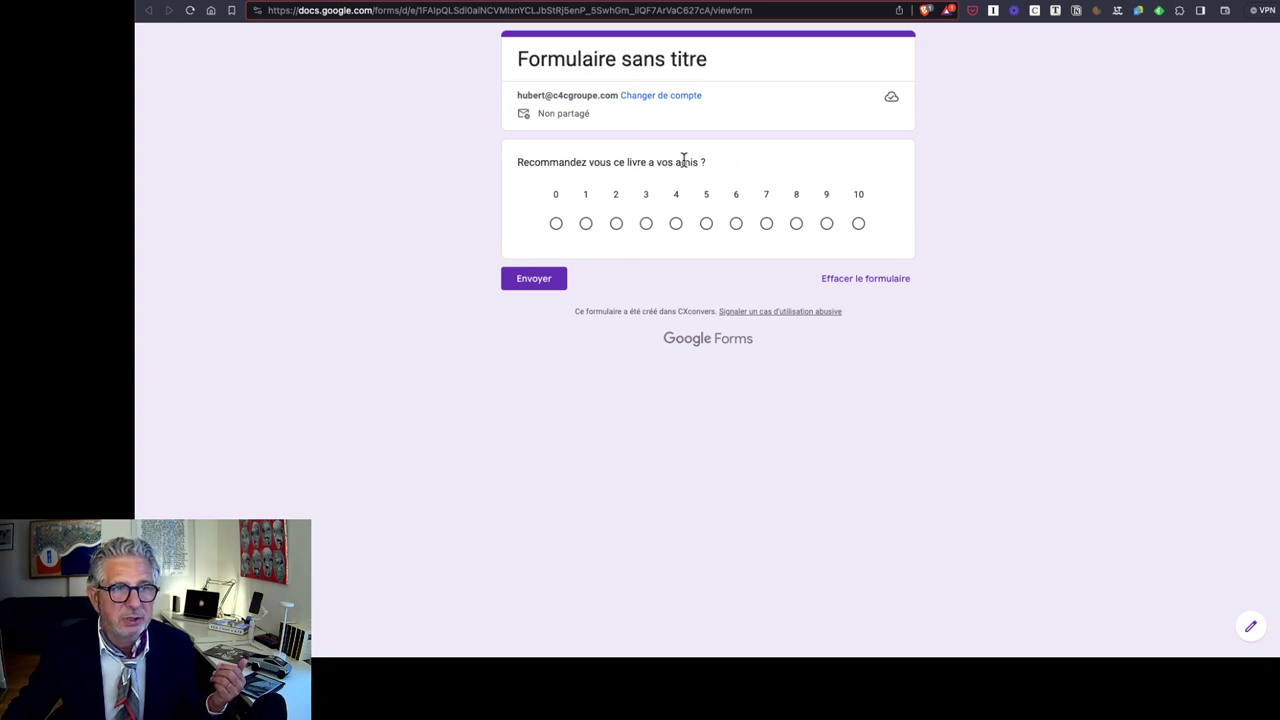
pyautogui.click(535, 278)
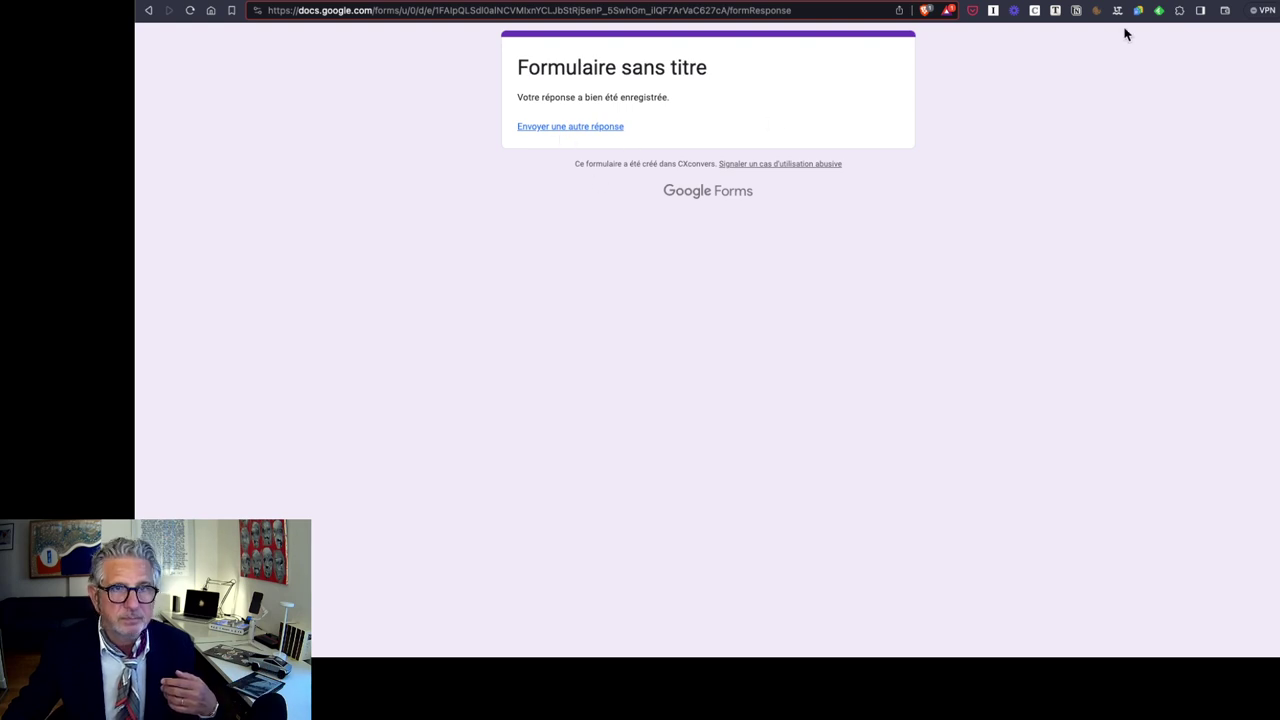
pyautogui.hotkey('ctrl', 'w')
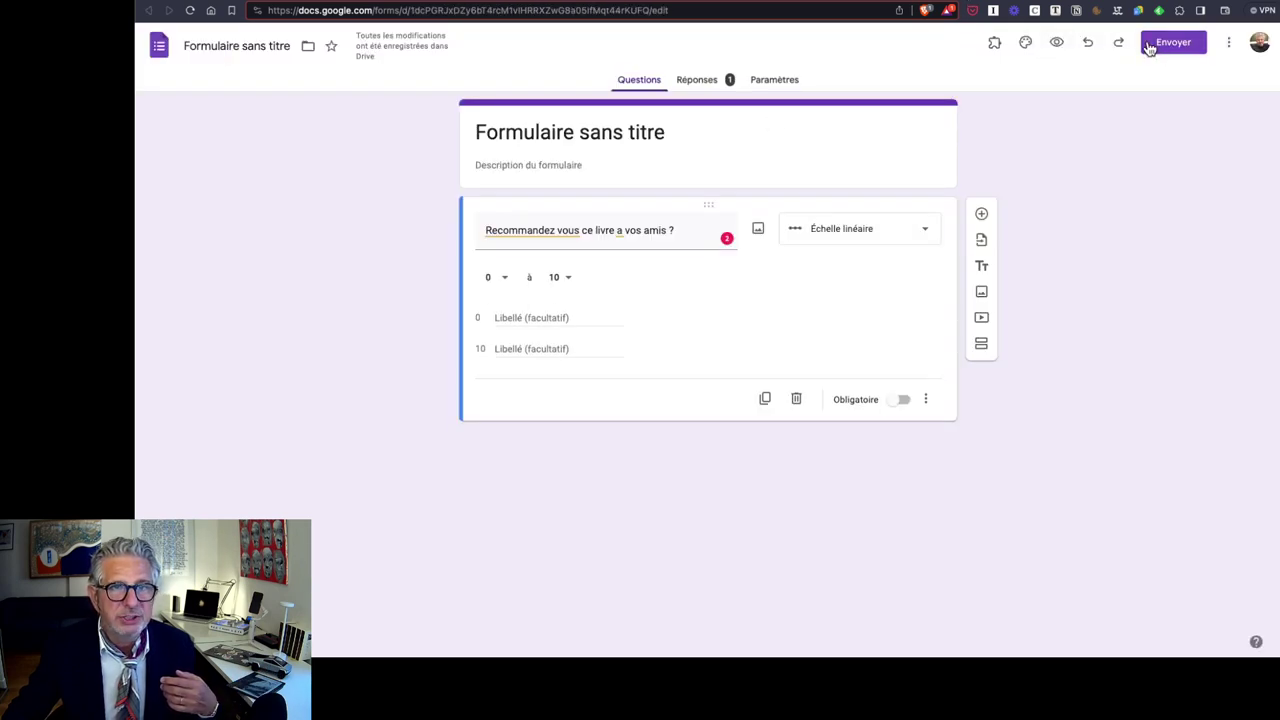
# - Copy the form's share link from the sending options and open it in a new browser tab
pyautogui.click(1168, 43)
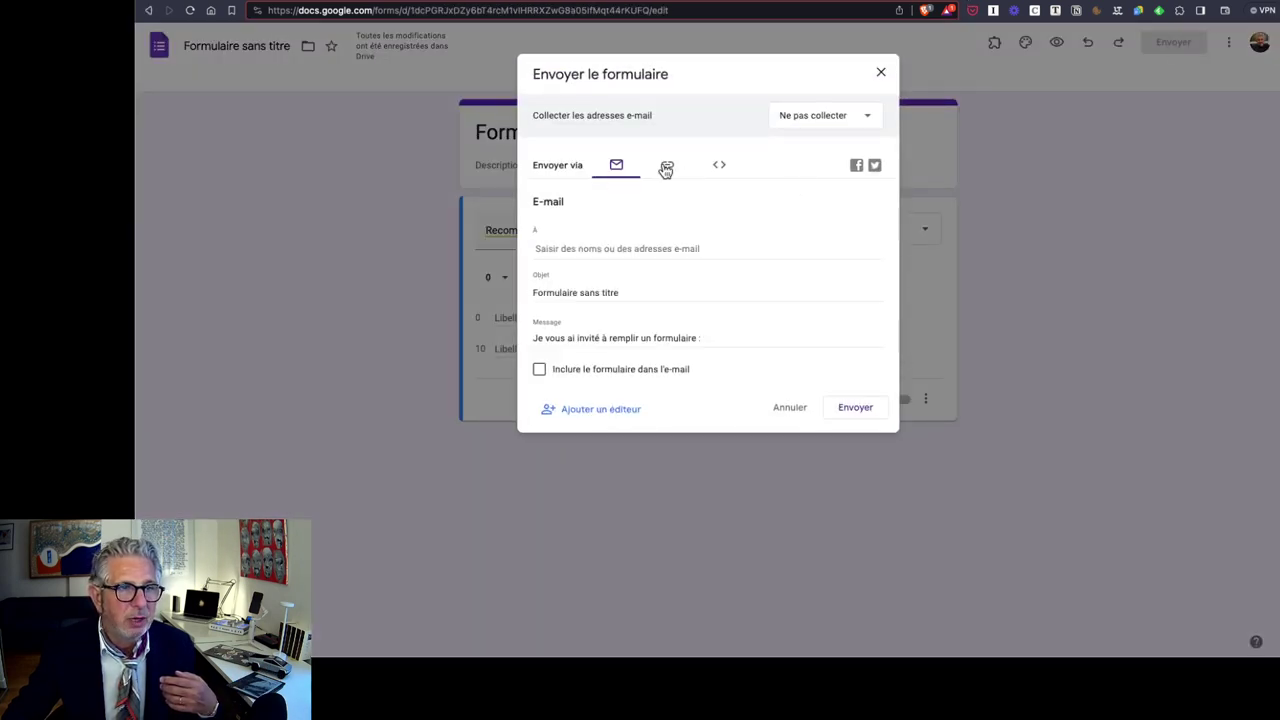
pyautogui.click(667, 165)
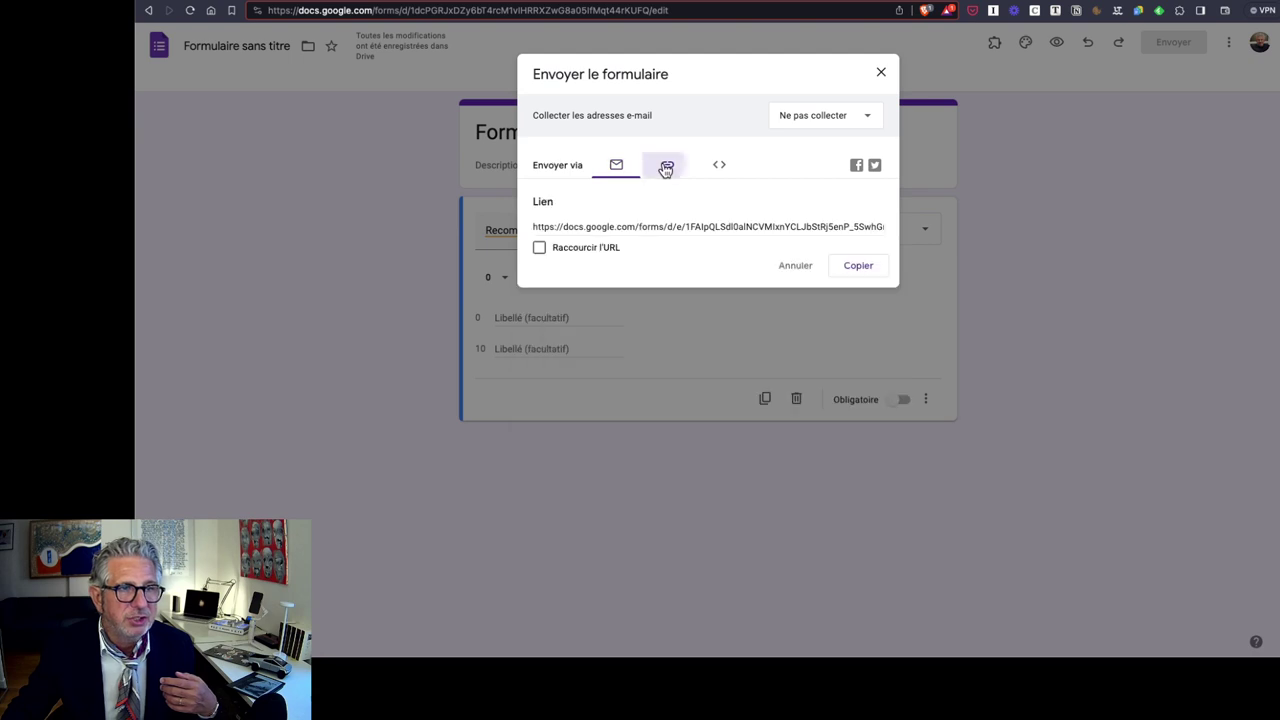
pyautogui.click(607, 227)
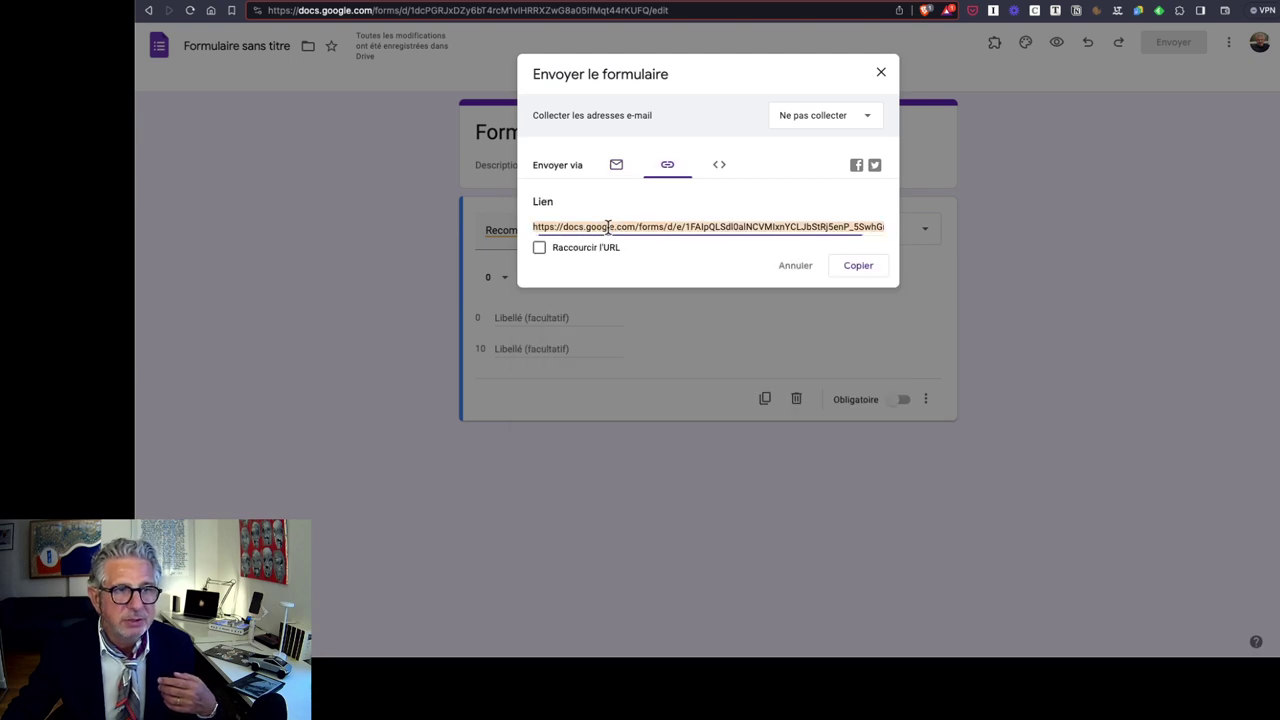
pyautogui.click(858, 266)
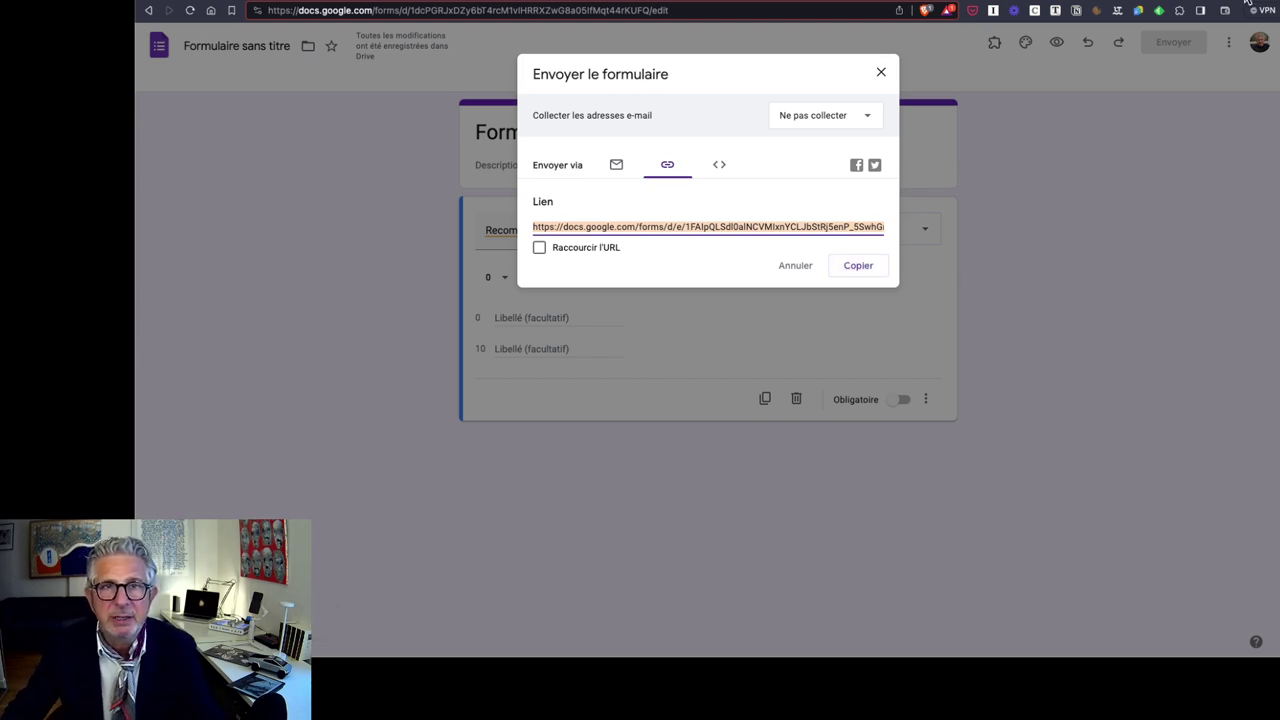
pyautogui.press('super+t')
pyautogui.write('https://docs.google.com/forms/d/e/1FAIpQLSdI0aINCVMlxnYCLJbStRj5enP_5SwhGm_iIQF7ArVaC627cA/viewform')
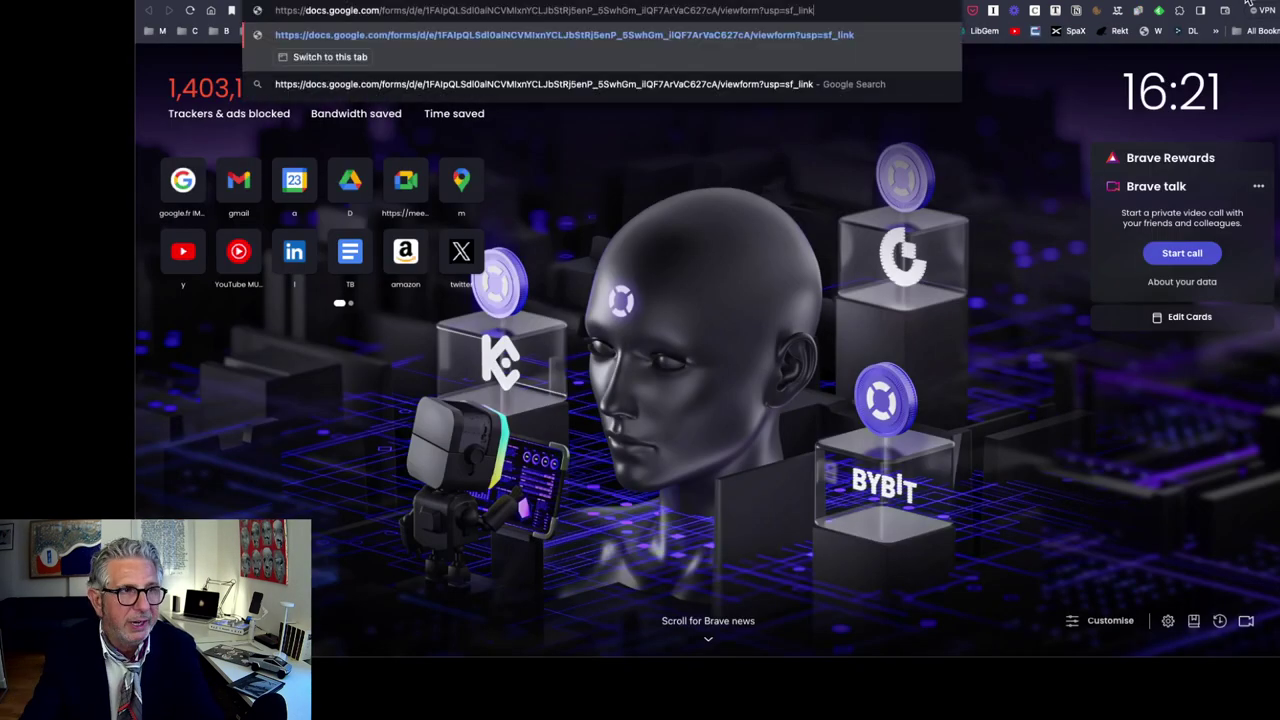
pyautogui.press('Return')
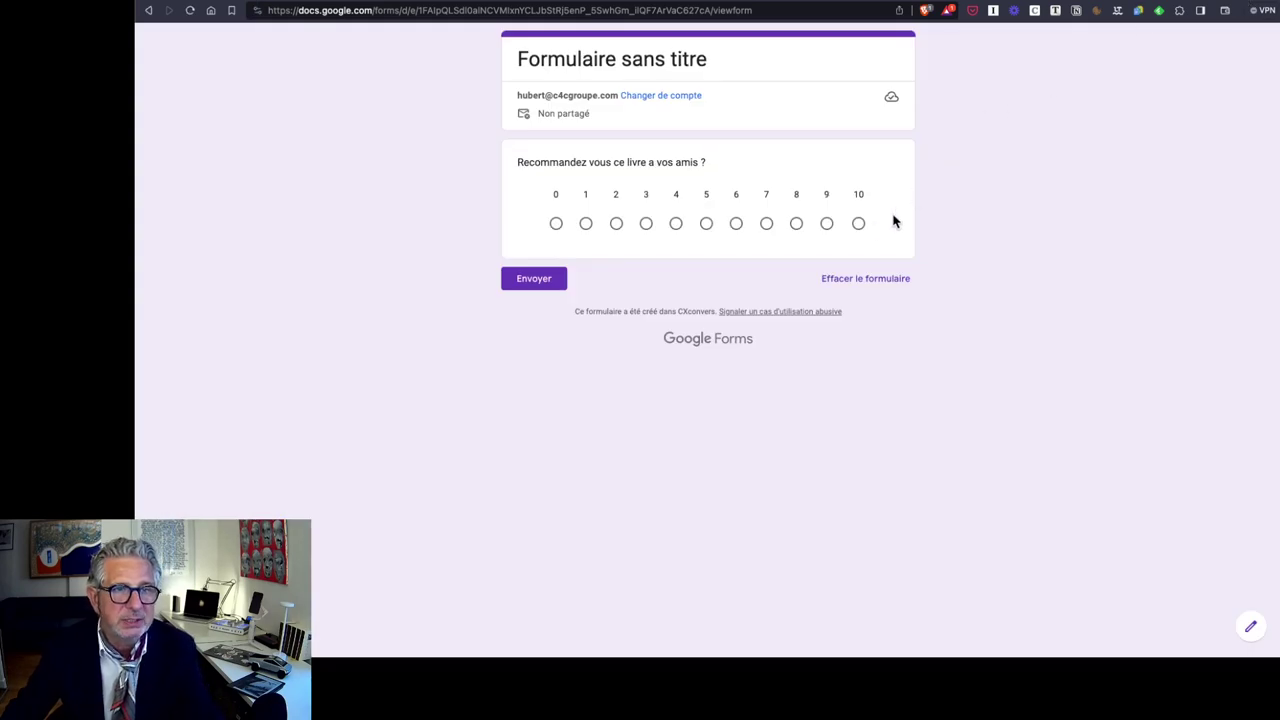
# - Submit a response with a score of 10 and close the response page
pyautogui.click(858, 224)
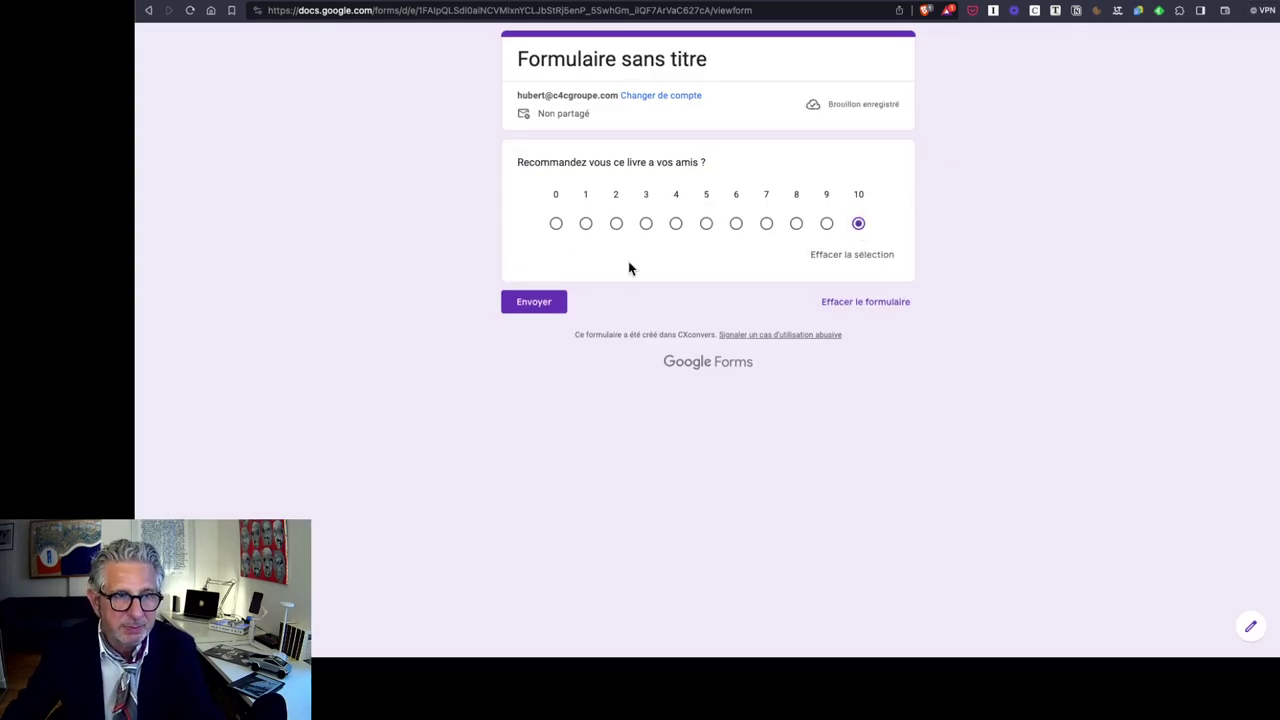
pyautogui.click(539, 302)
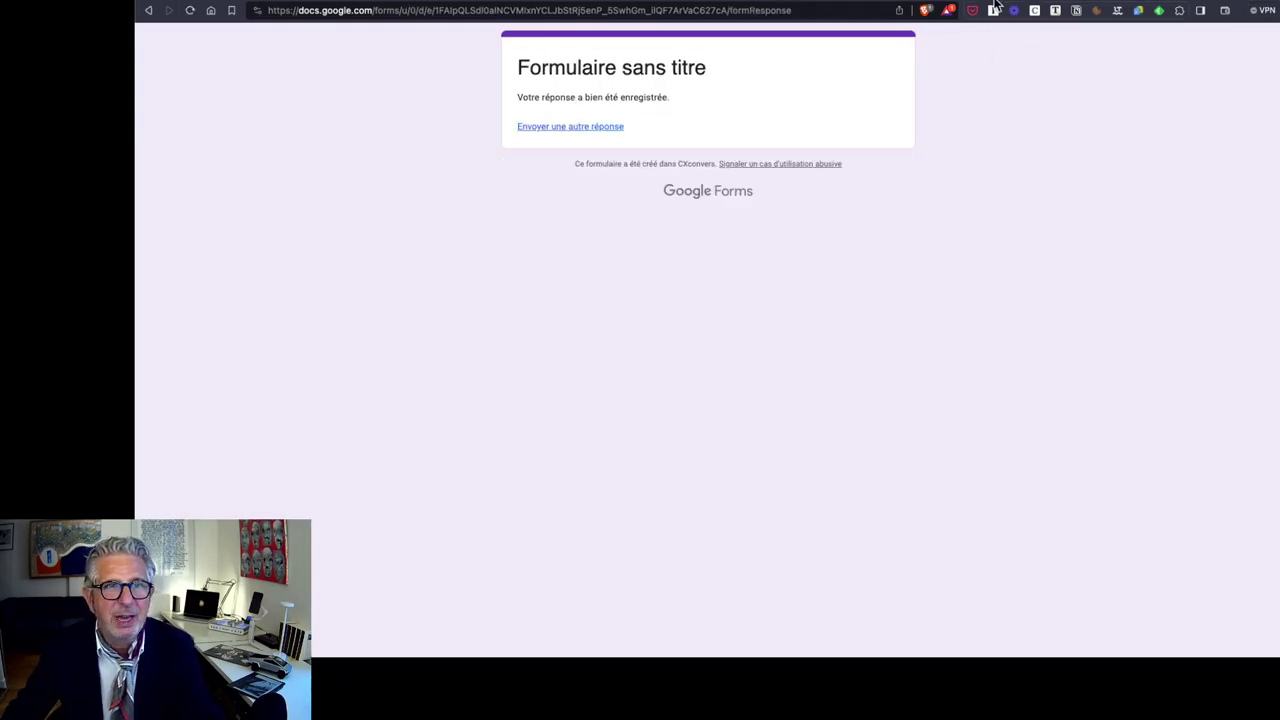
pyautogui.press('super+w')
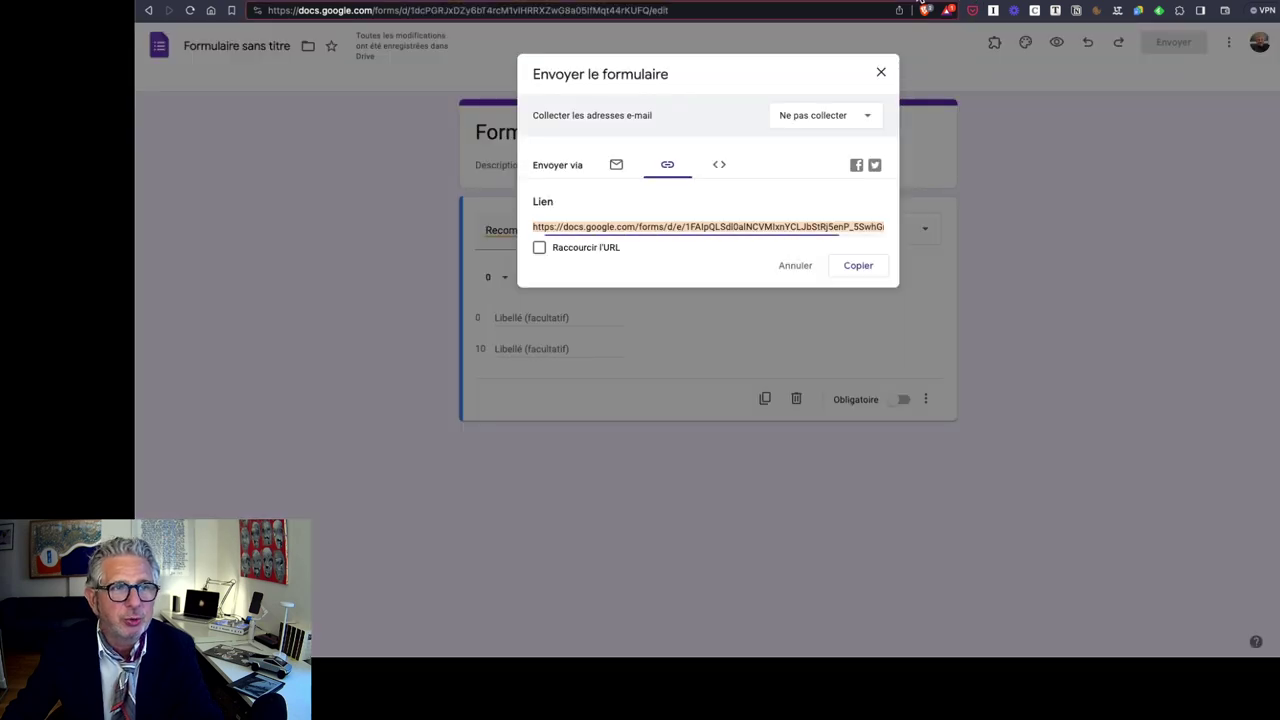
# - Close the sending options and view the summary chart of the form's responses
pyautogui.click(884, 74)
pyautogui.click(697, 82)
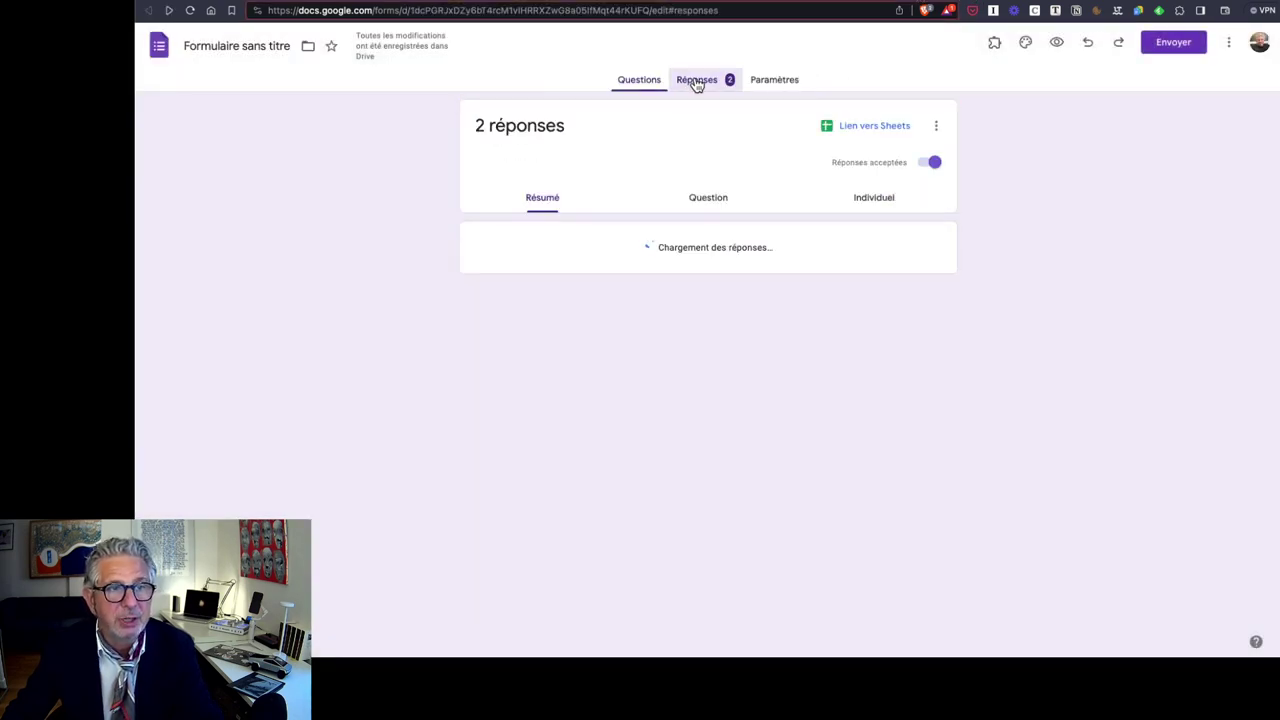
pyautogui.moveTo(927, 341)
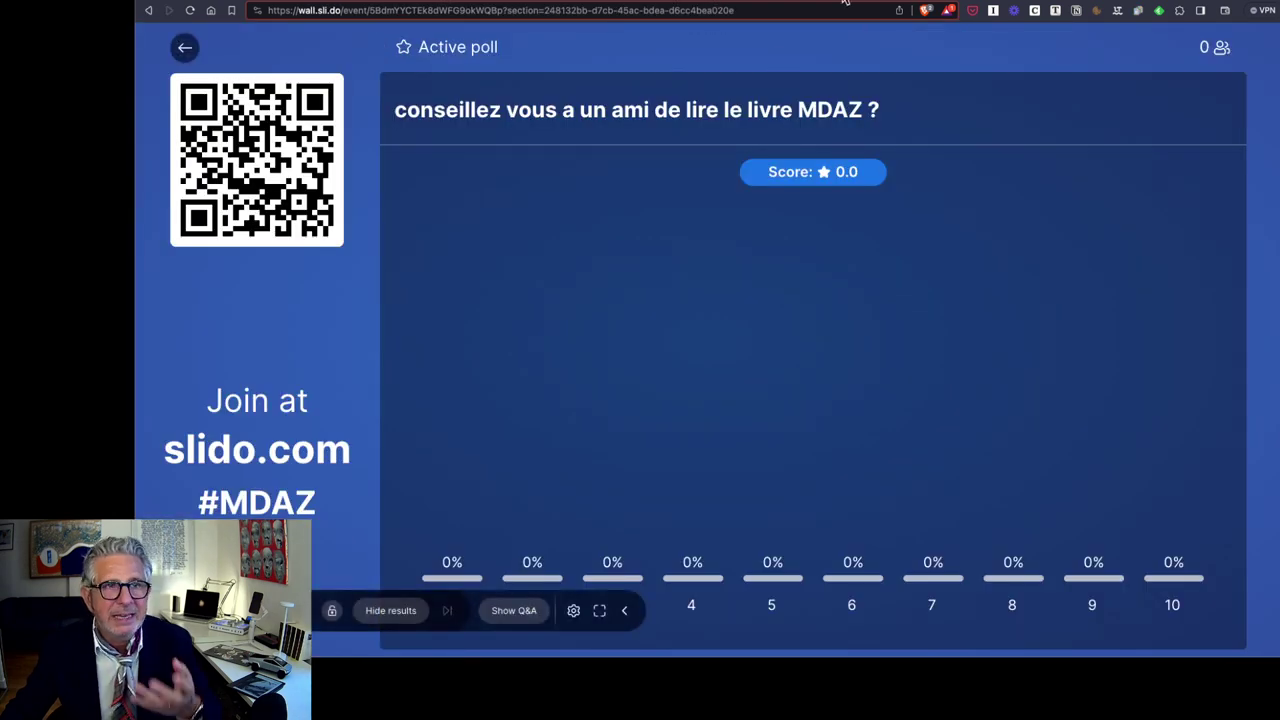
# - Review the open Slido poll, SurveyMonkey preview, NPS spreadsheet, exercise page and form confirmation page, ending back on the Google Forms responses
pyautogui.click(850, 2)
pyautogui.hotkey('ctrl', 'Tab')
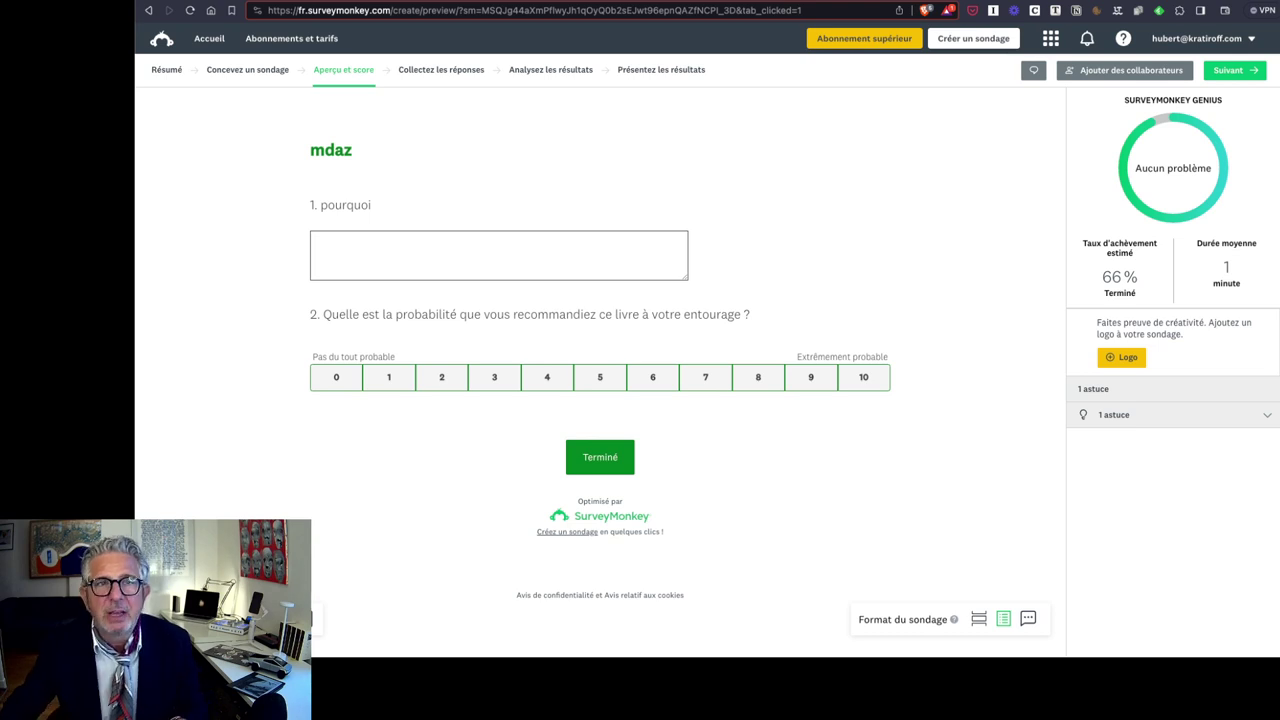
pyautogui.hotkey('ctrl', 'Tab')
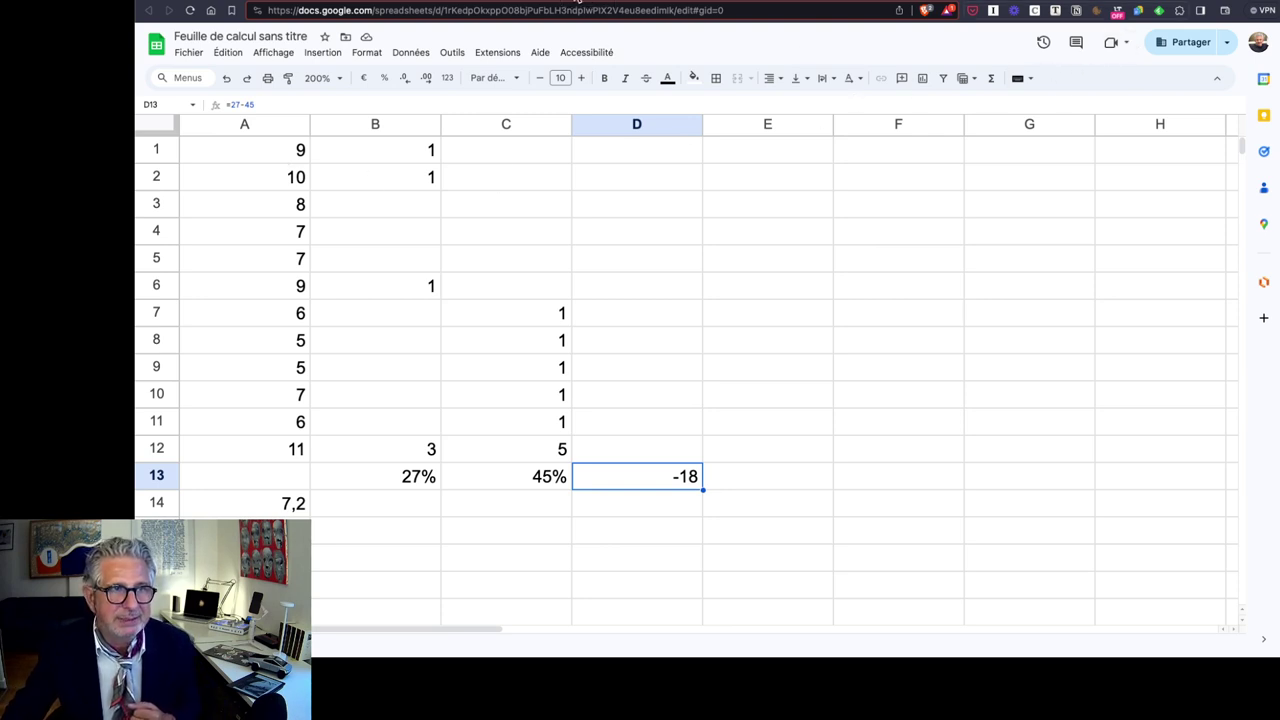
pyautogui.hotkey('ctrl', 'Tab')
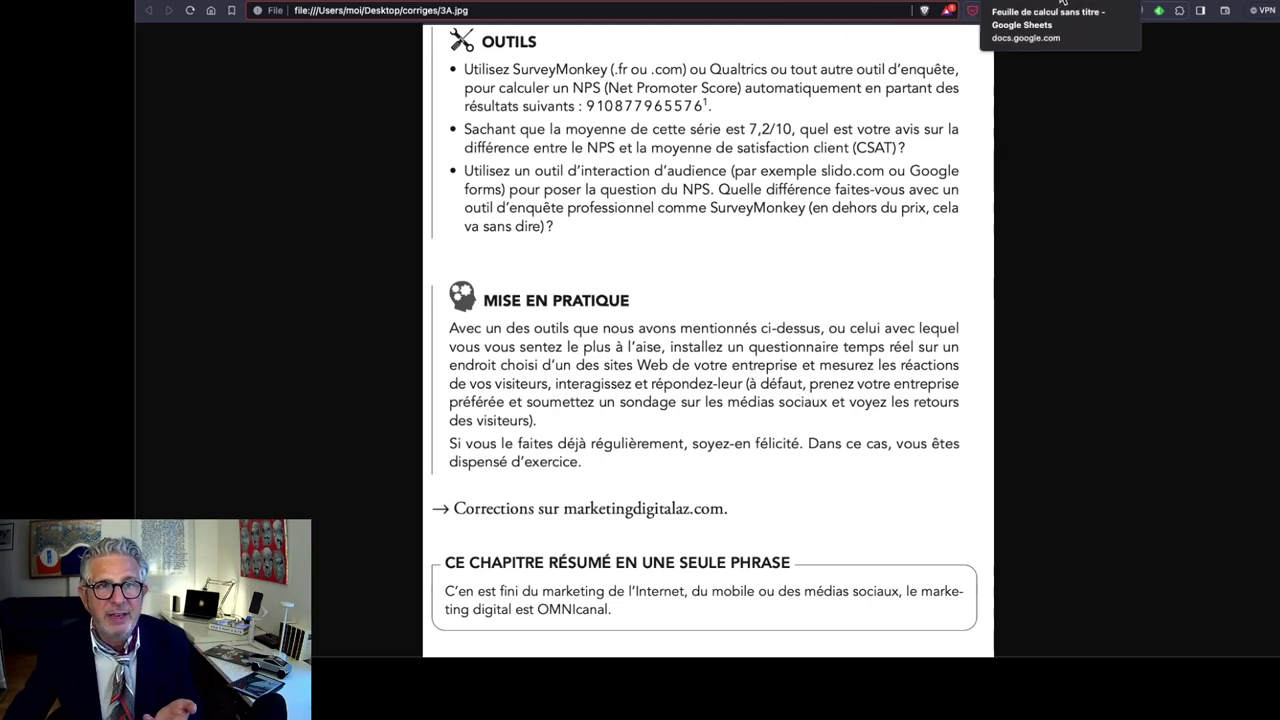
pyautogui.click(1200, 3)
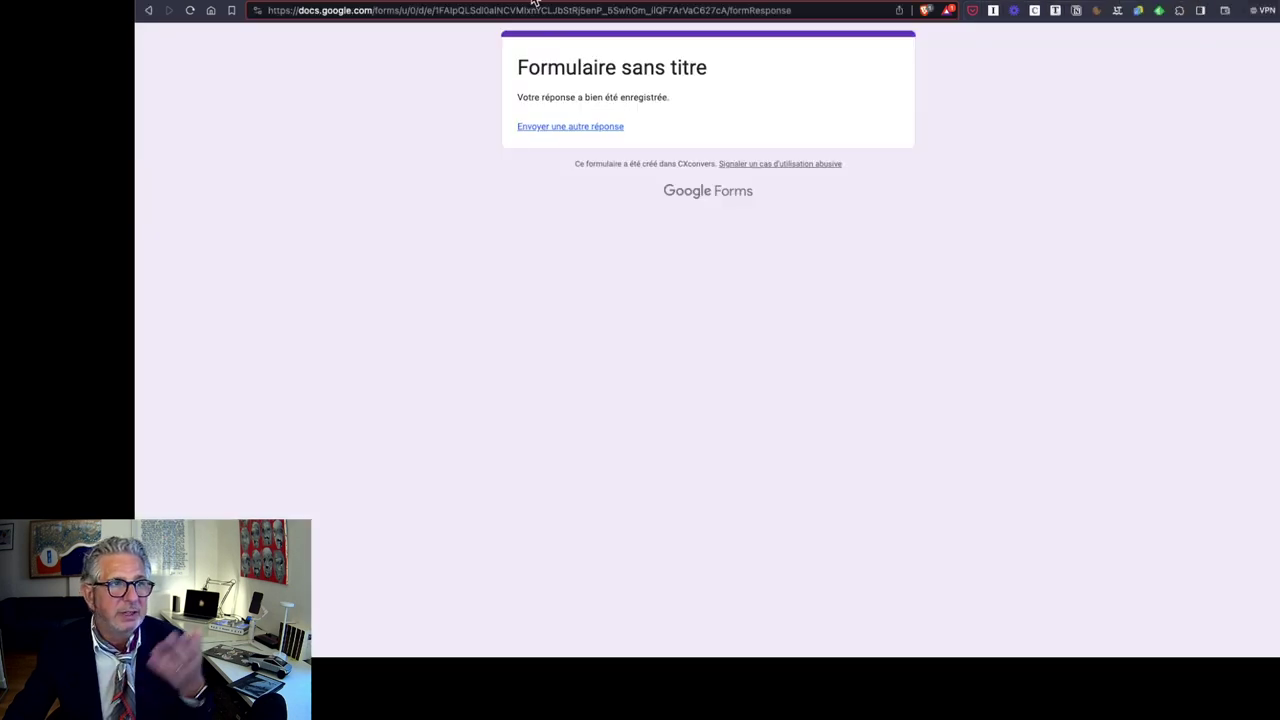
pyautogui.click(436, 9)
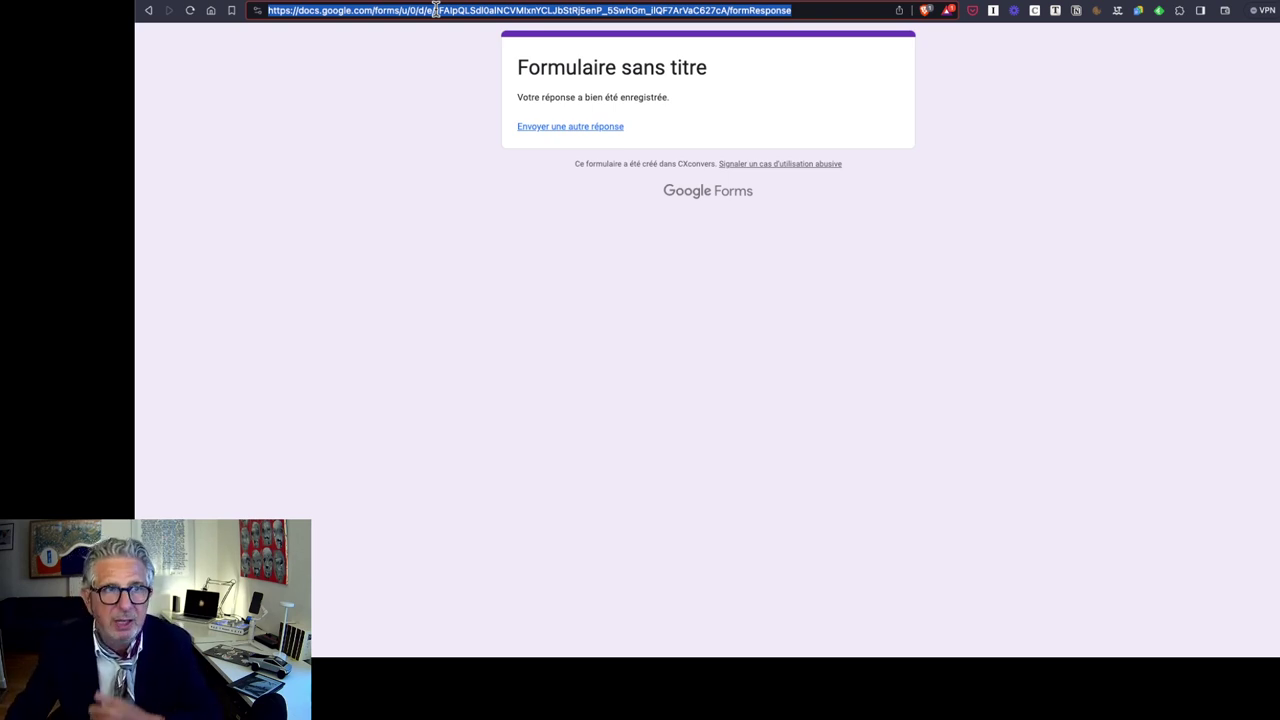
pyautogui.click(983, 4)
pyautogui.hotkey('ctrl', 'Tab')
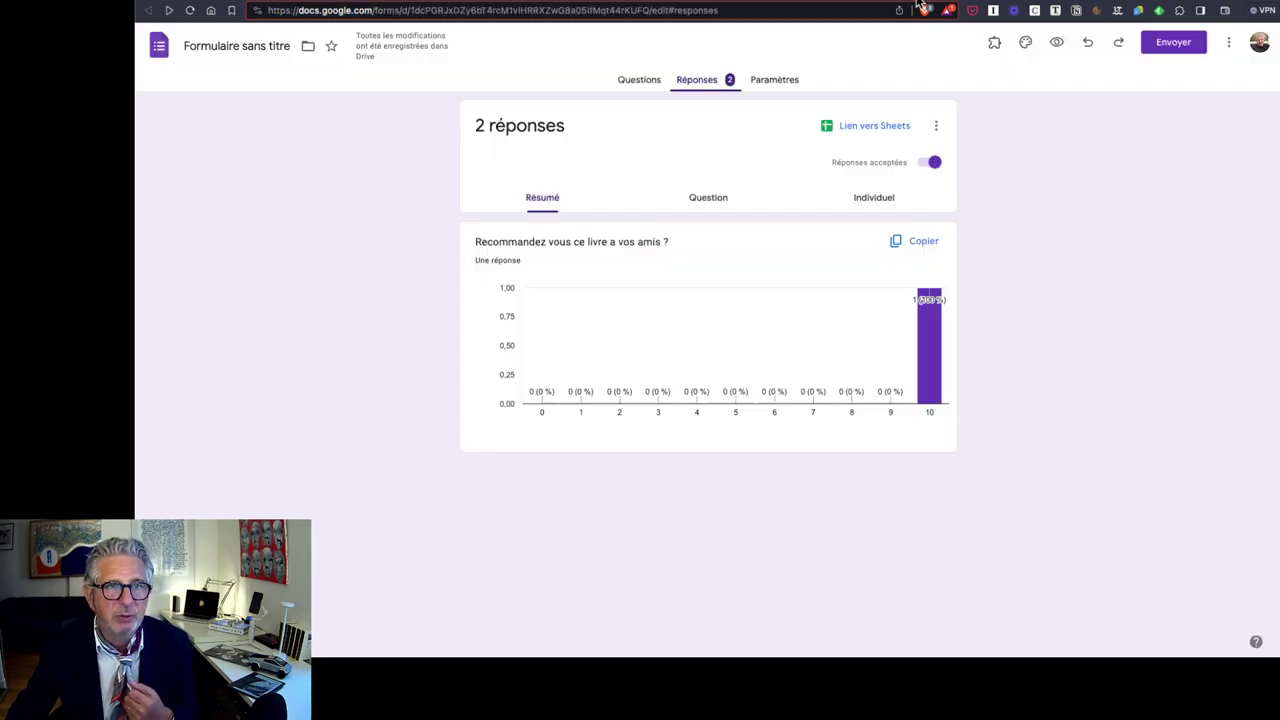
# - Reopen the form's sending options and look at the e-mail and link distribution methods
pyautogui.click(1178, 43)
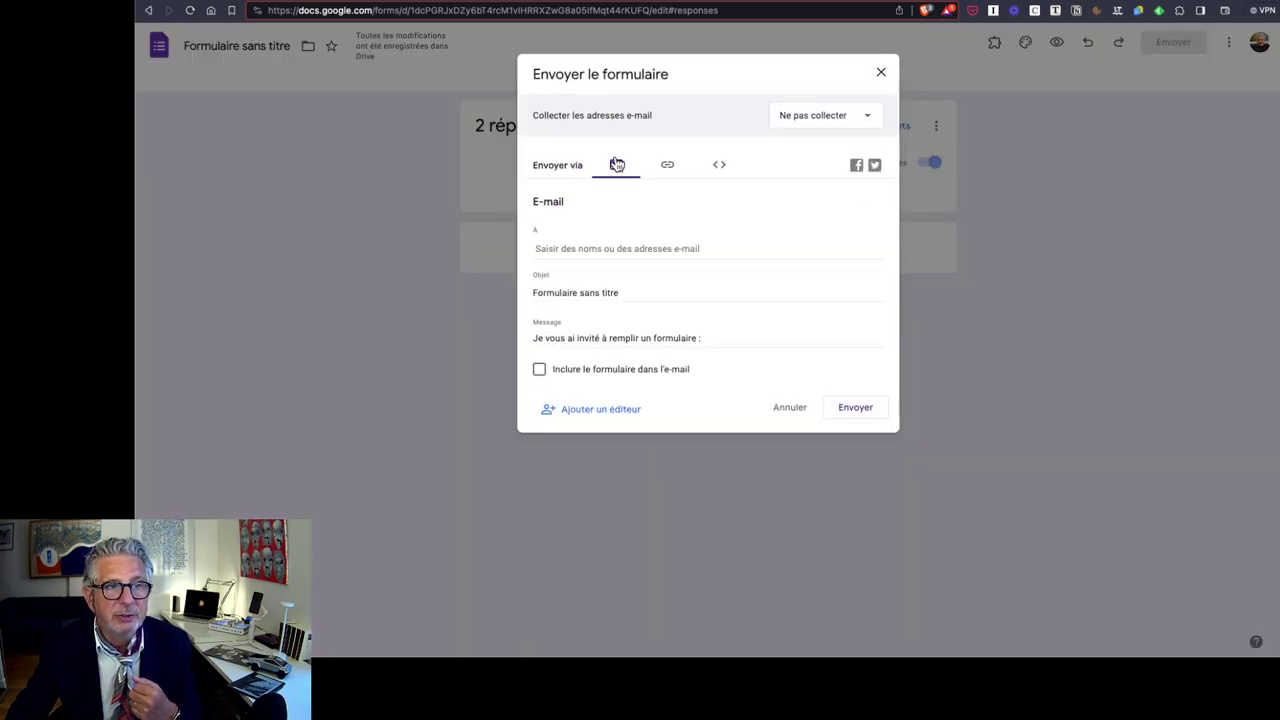
pyautogui.click(573, 249)
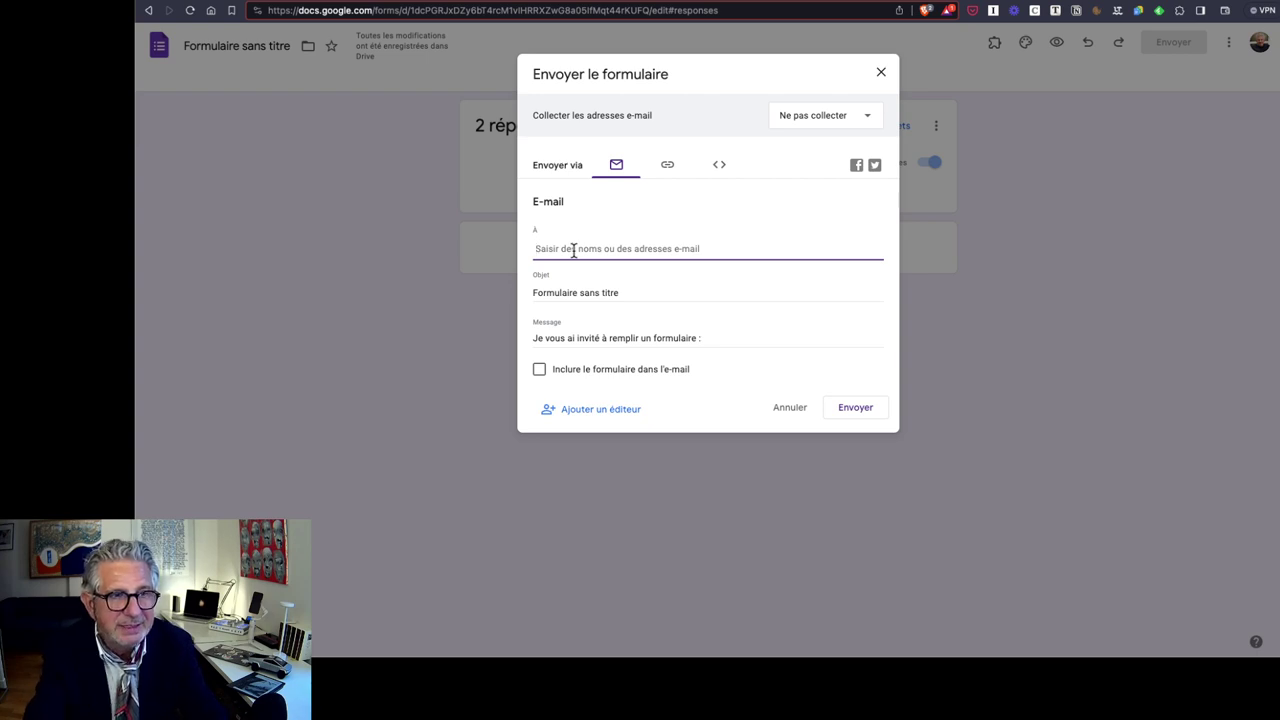
pyautogui.click(668, 169)
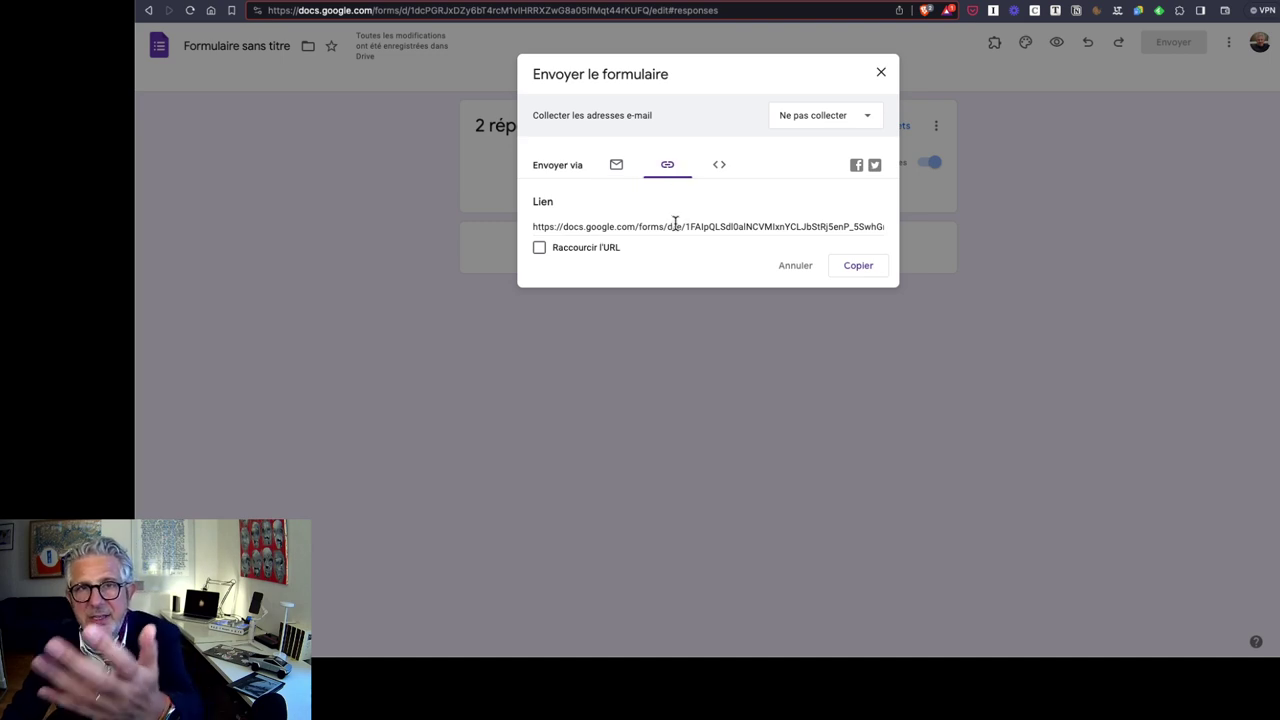
# - Look at the form's HTML embed option and close the sending options
pyautogui.click(718, 165)
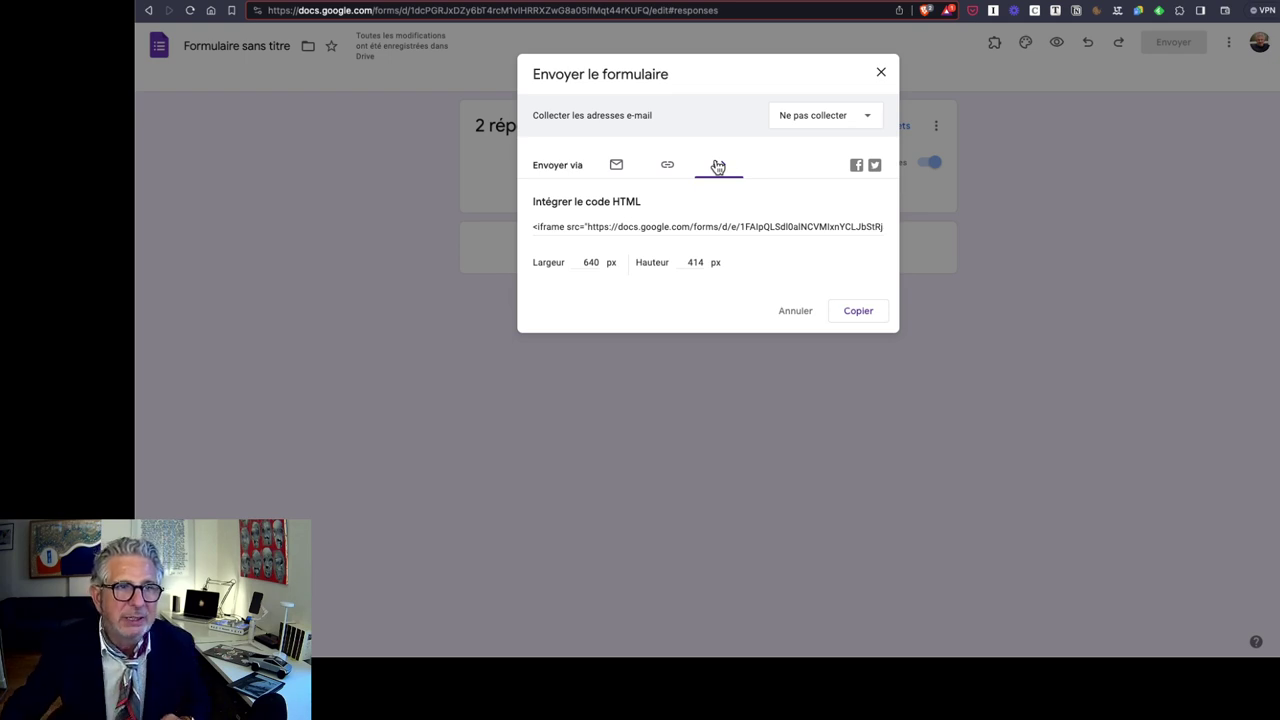
pyautogui.click(881, 76)
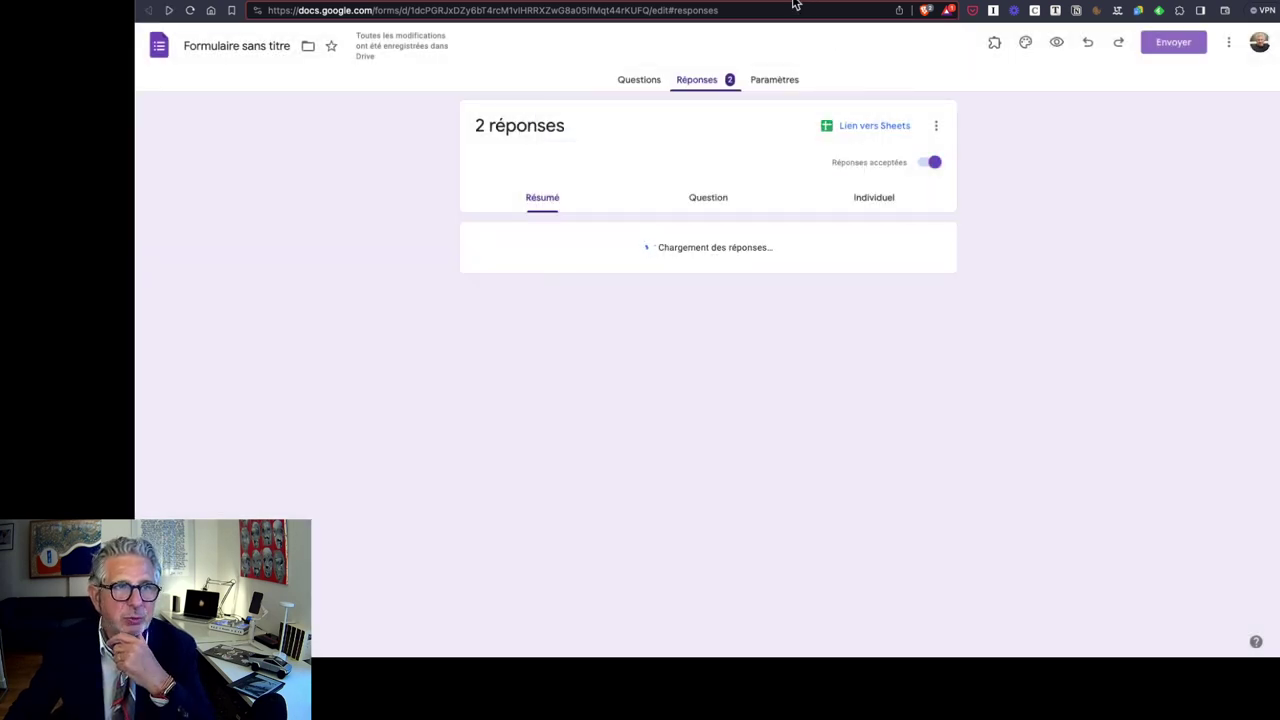
# - Switch to the mdaz survey in SurveyMonkey and try to collect its responses by sharing a survey link
pyautogui.click(780, 8)
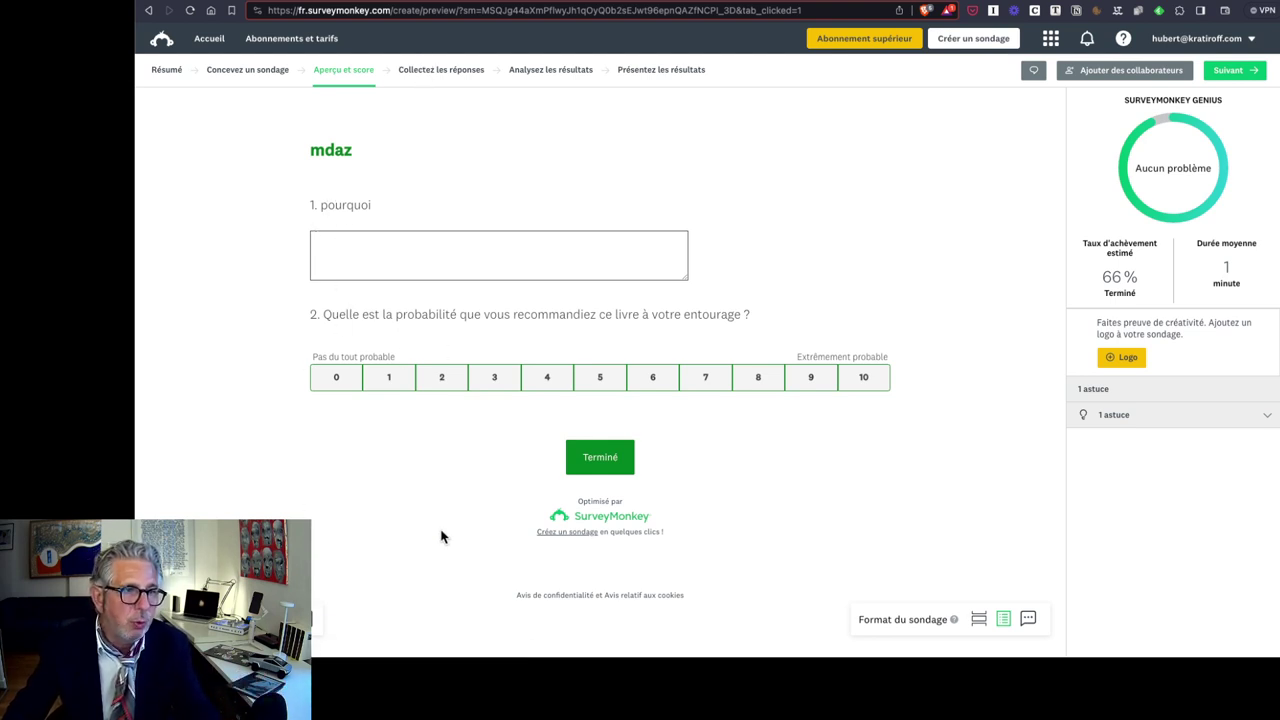
pyautogui.click(447, 72)
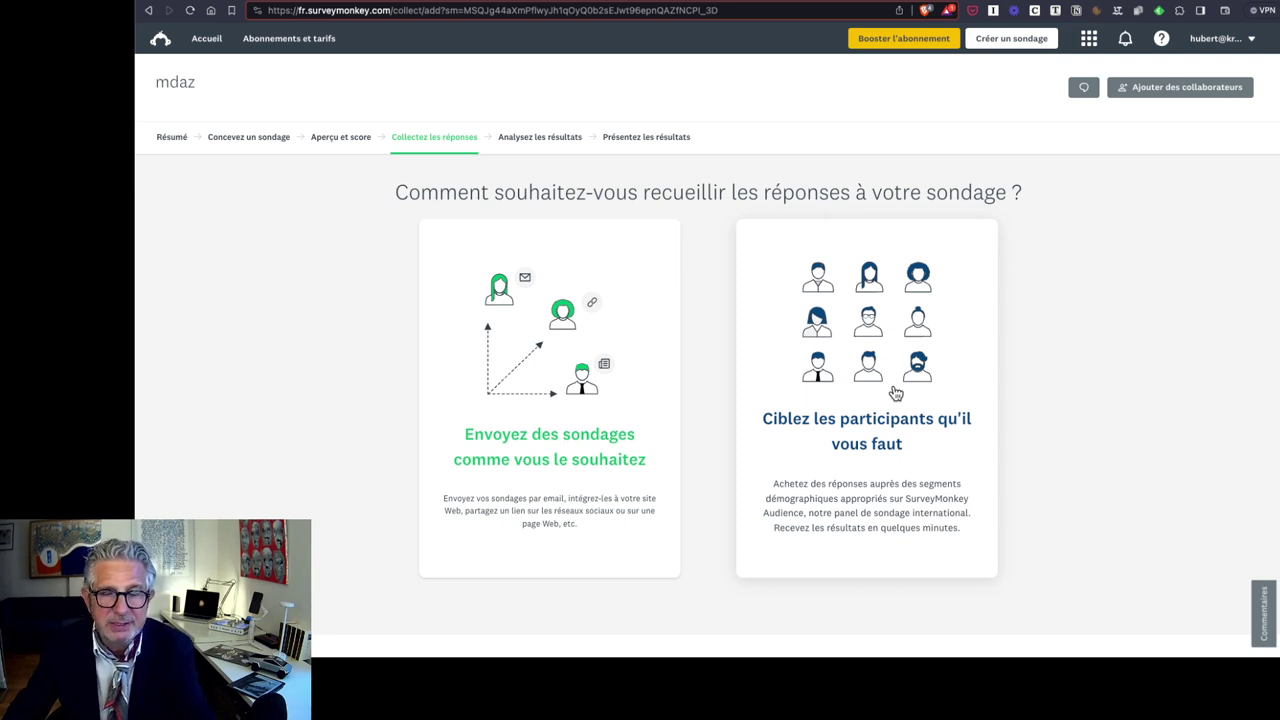
pyautogui.click(521, 387)
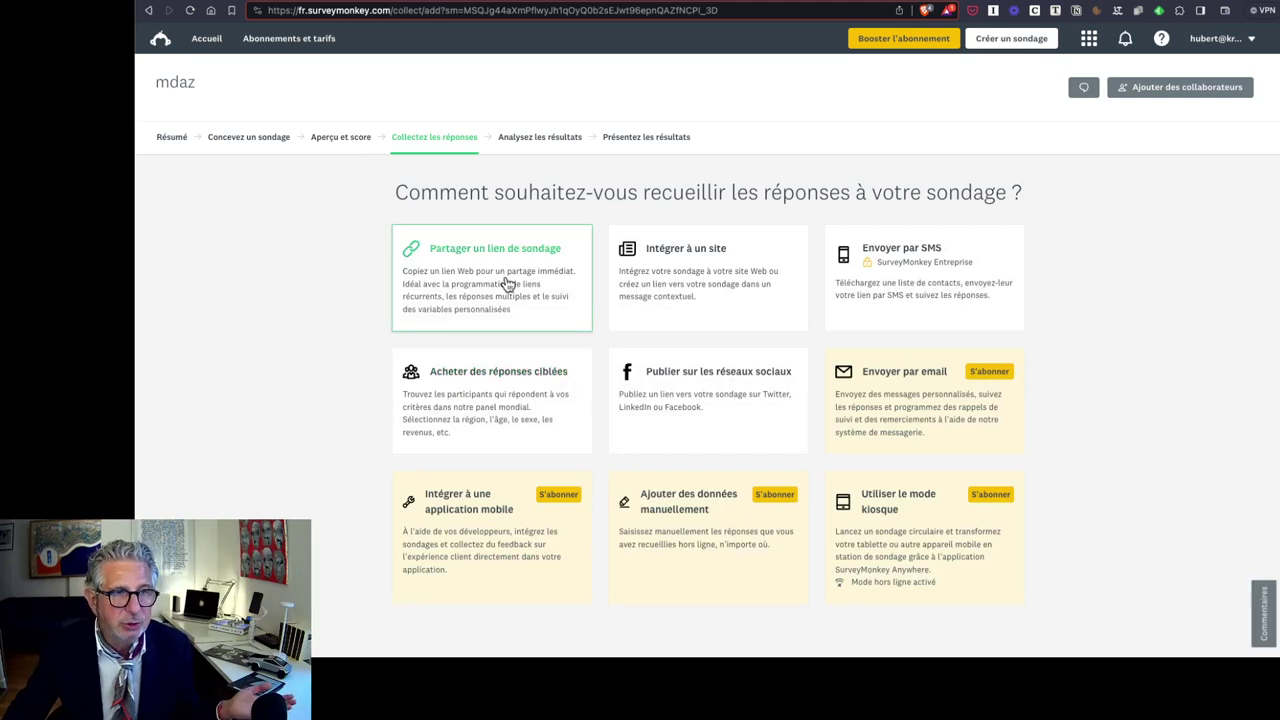
pyautogui.click(507, 285)
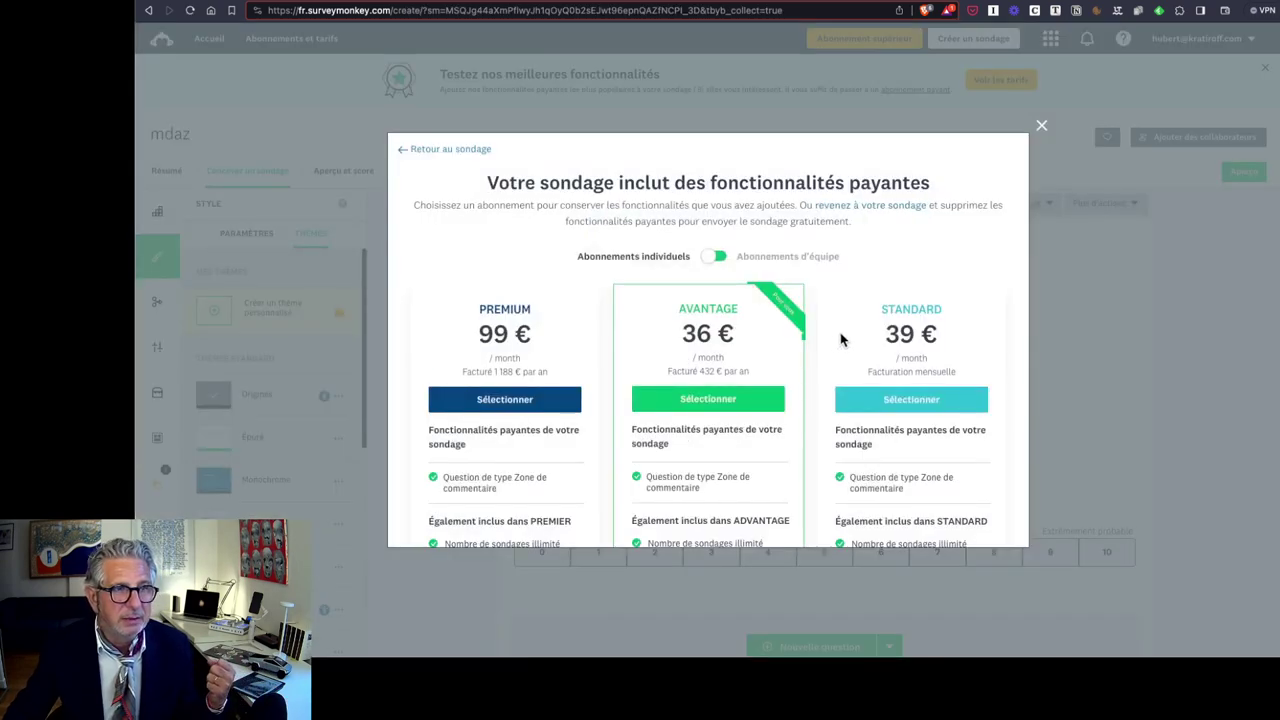
# - Compare the Premium, Avantage and Standard subscription plans and return to the survey design
pyautogui.scroll(-8, 843, 340)
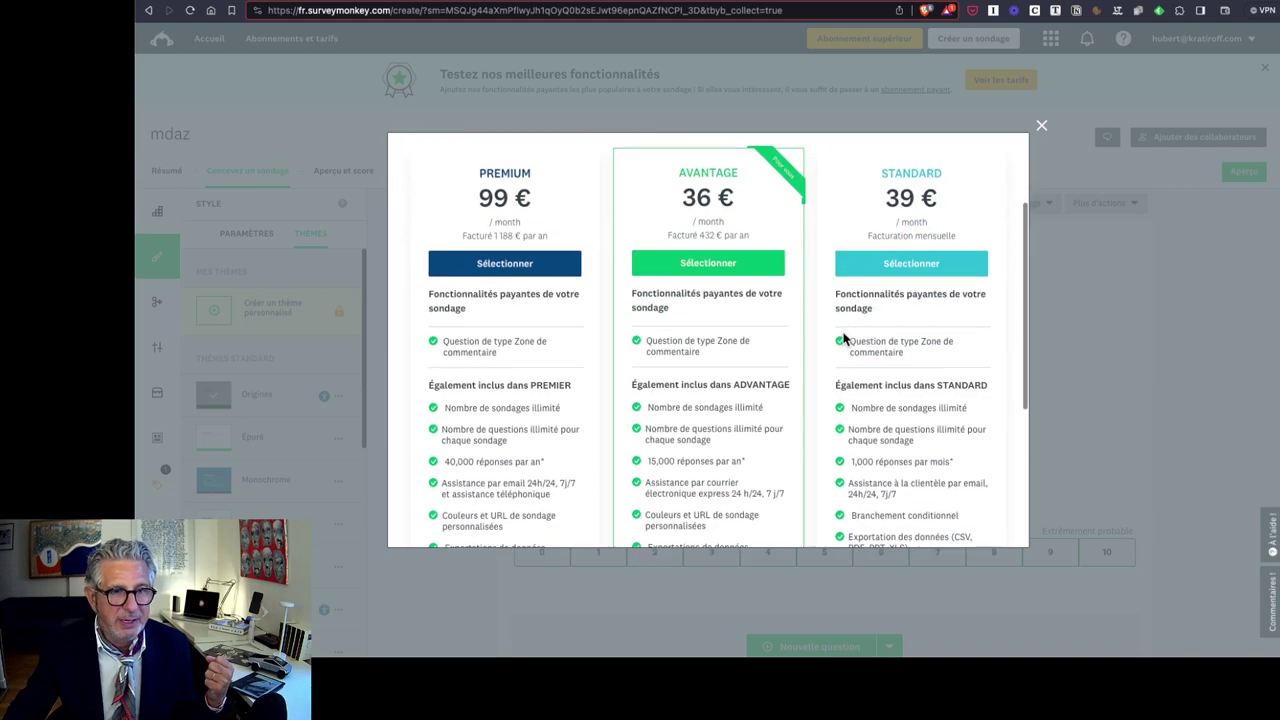
pyautogui.scroll(8, 843, 340)
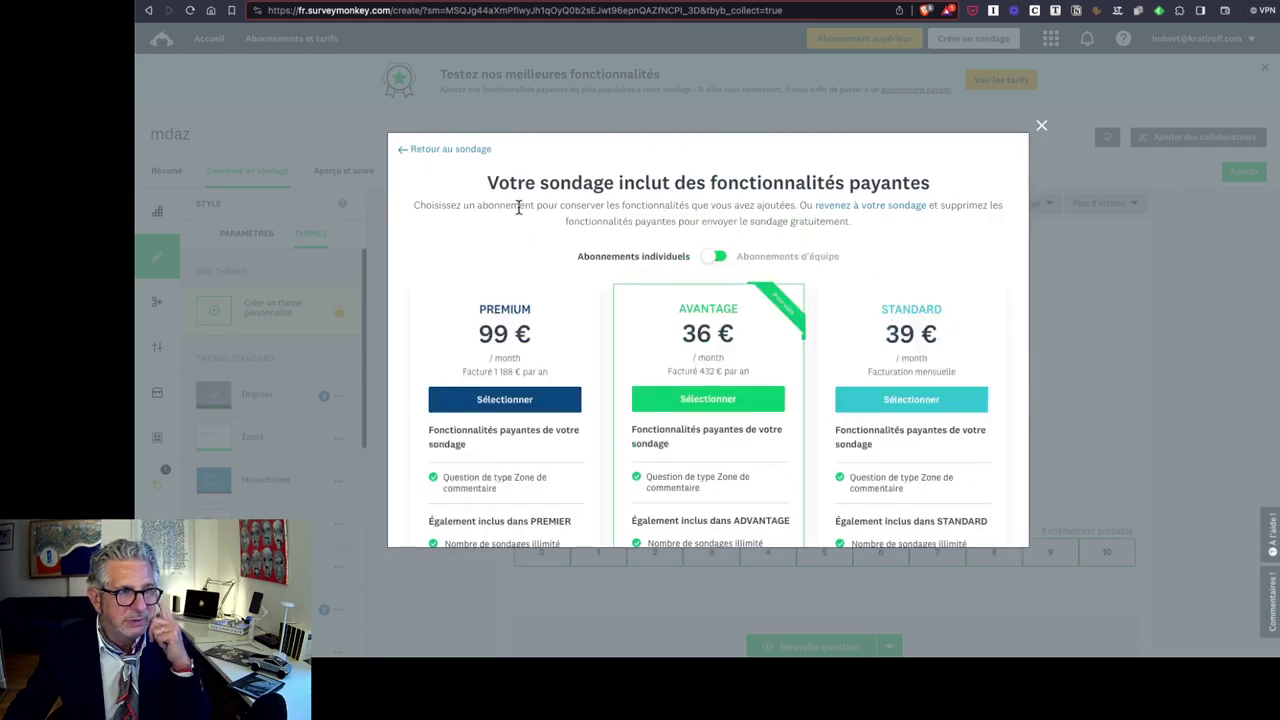
pyautogui.click(430, 155)
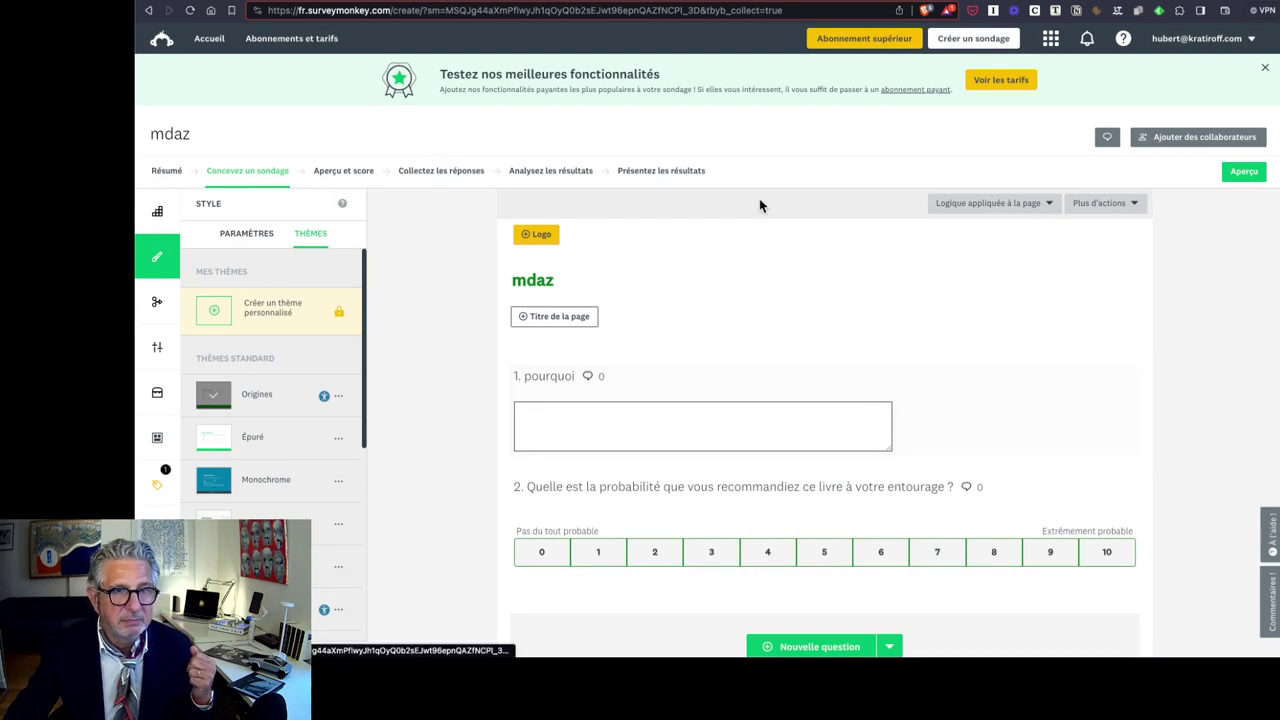
pyautogui.scroll(-1, 717, 206)
pyautogui.scroll(1, 717, 206)
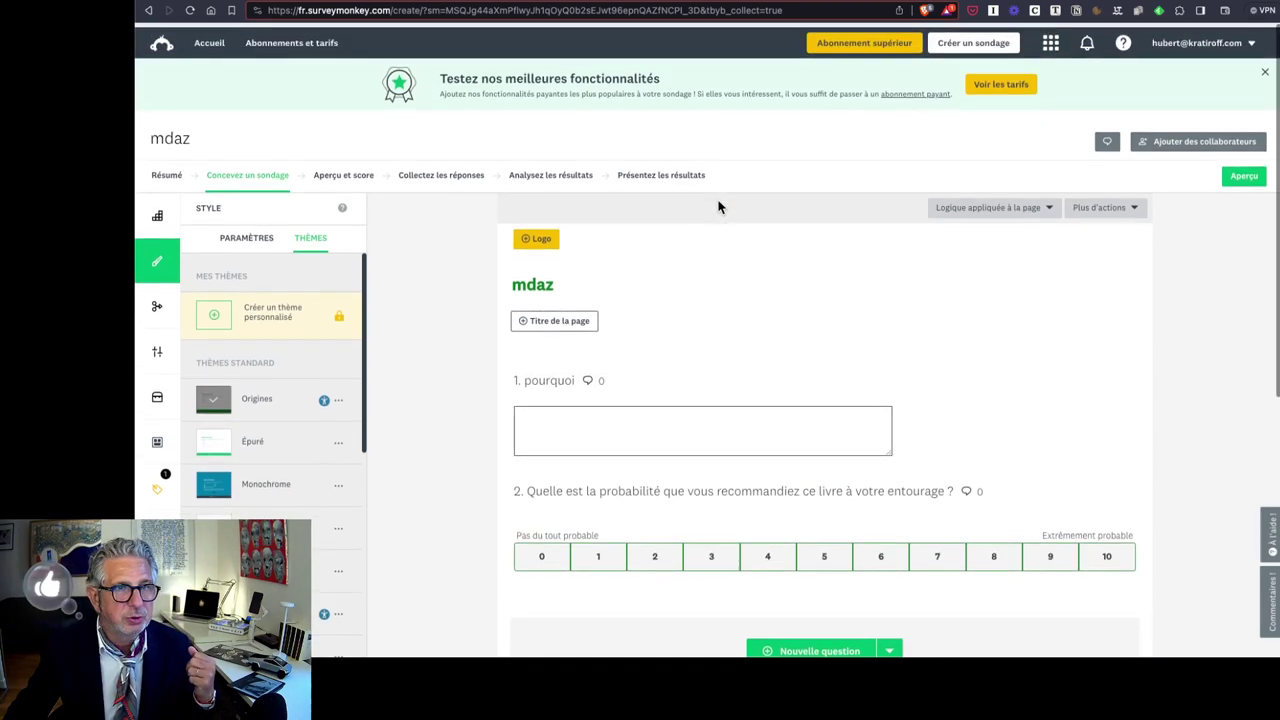
# - Try to collect responses by integrating the mdaz survey into a website as an embedded survey, and dismiss the subscription offer
pyautogui.click(463, 172)
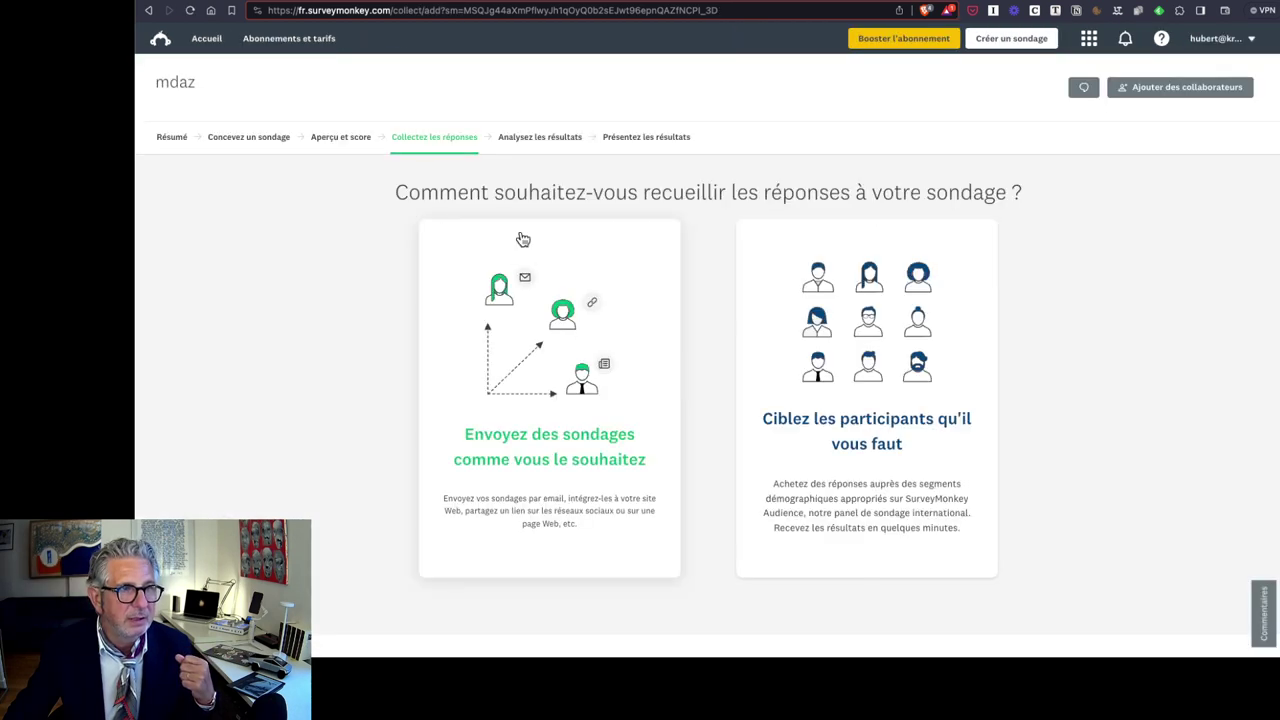
pyautogui.click(528, 331)
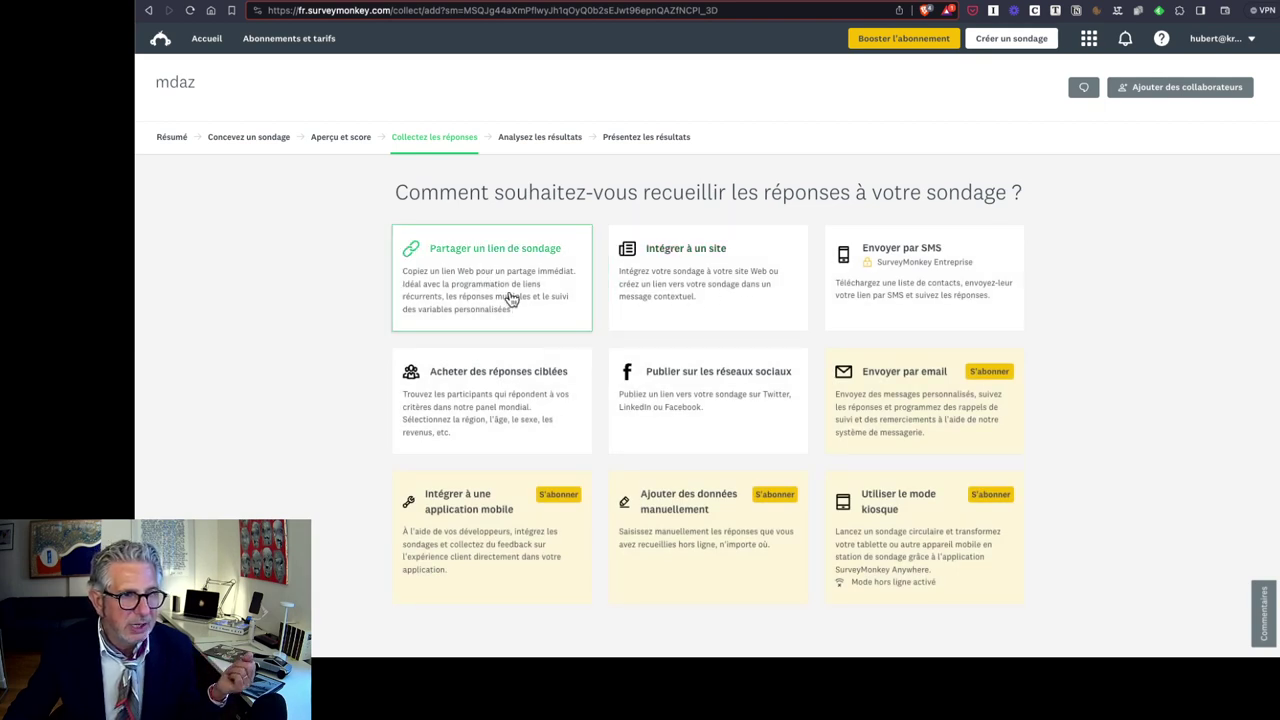
pyautogui.click(712, 303)
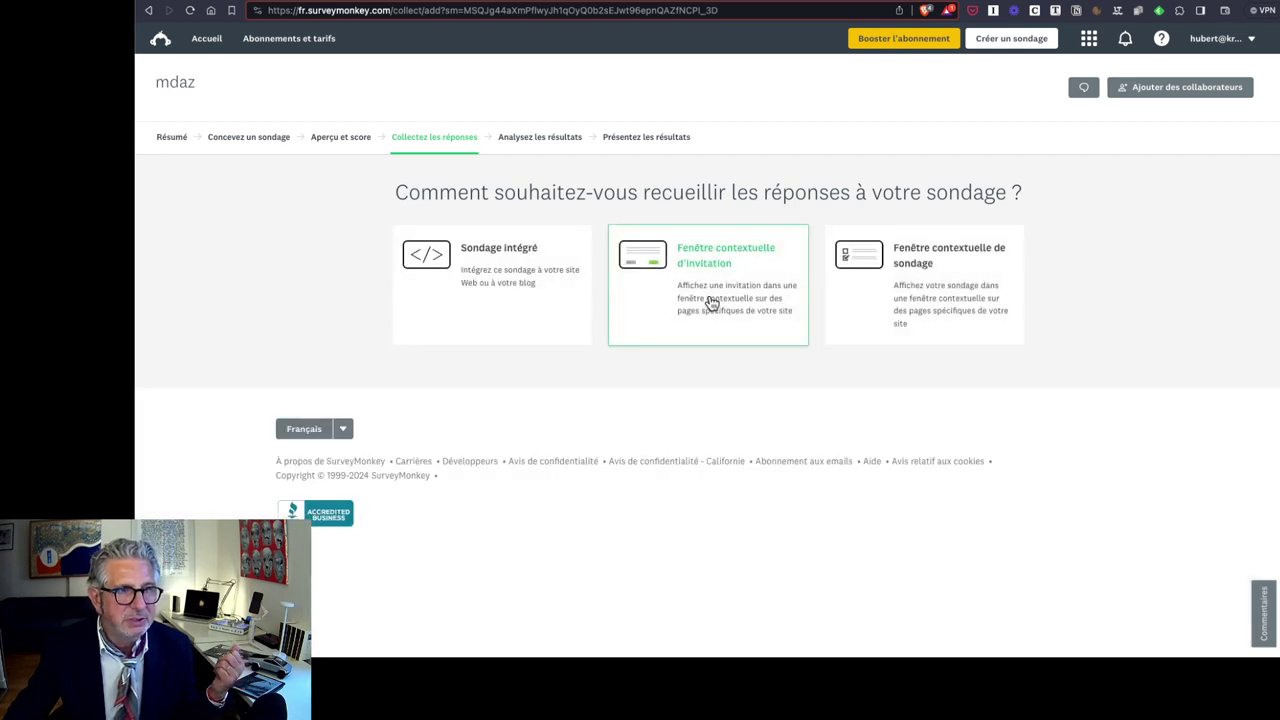
pyautogui.click(476, 287)
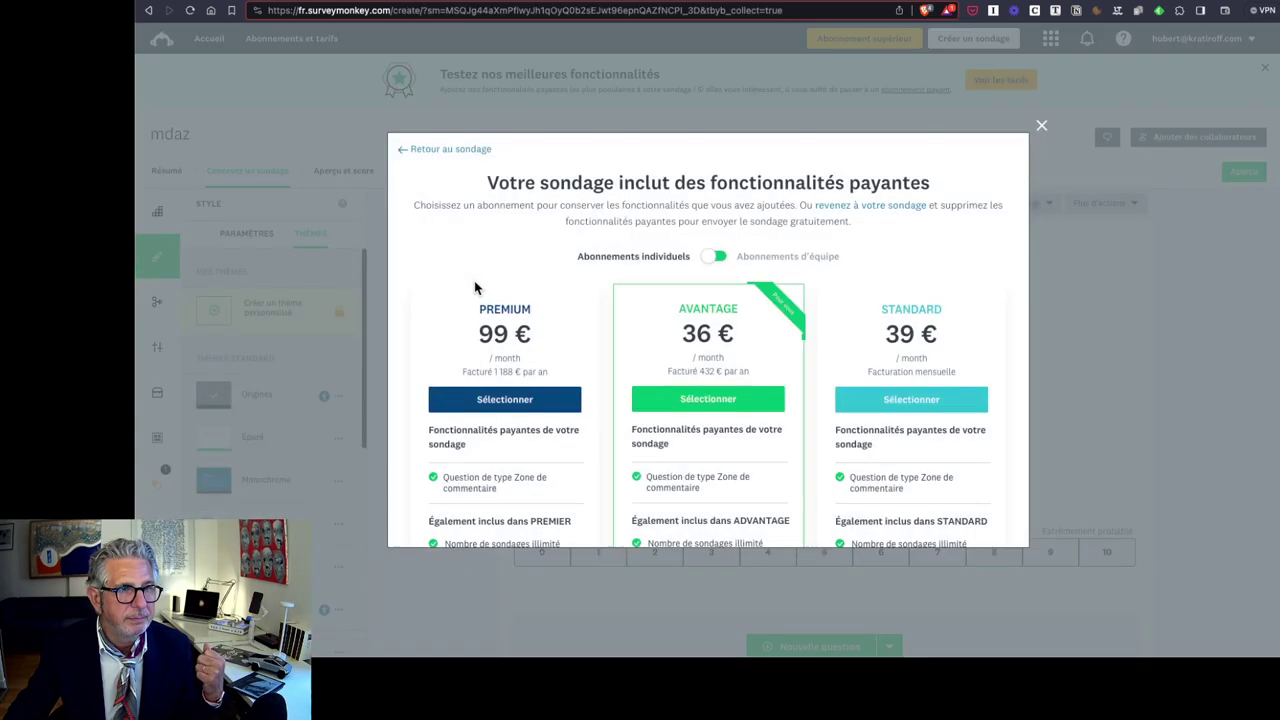
pyautogui.click(1039, 124)
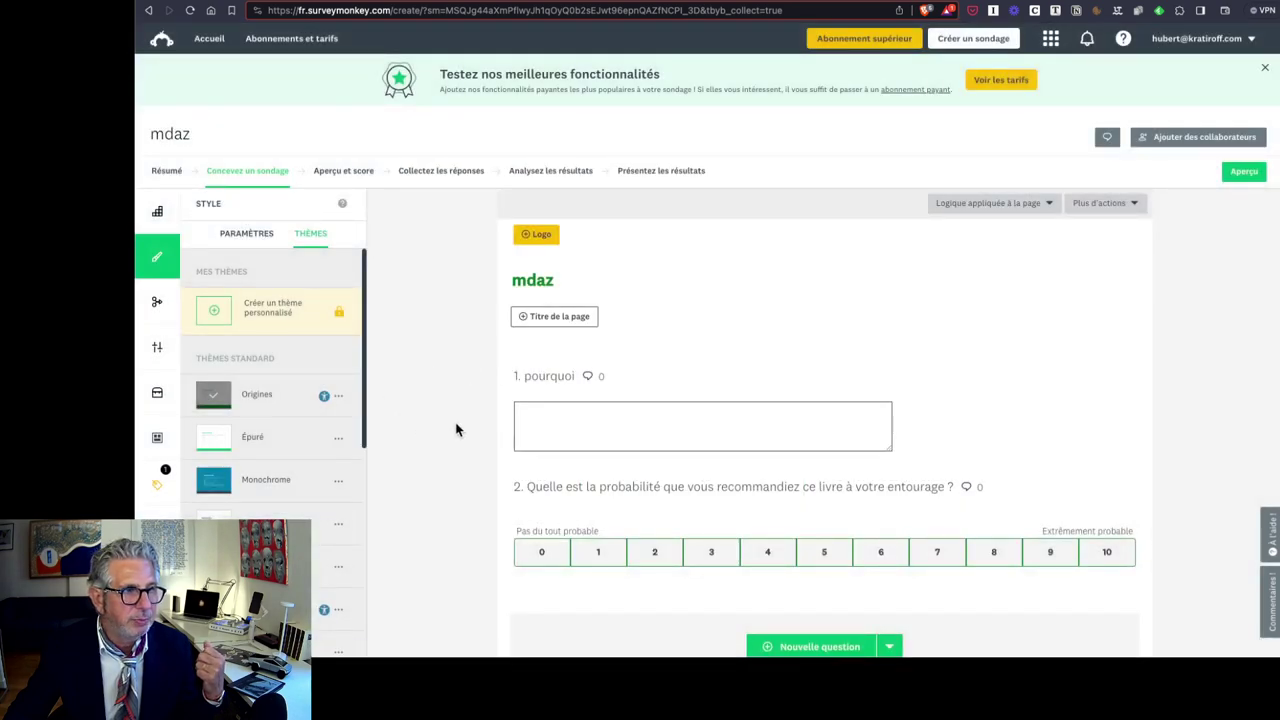
# - Look at the survey's results analysis and response collection pages, and switch to the exercise page image 3A.jpg
pyautogui.click(541, 176)
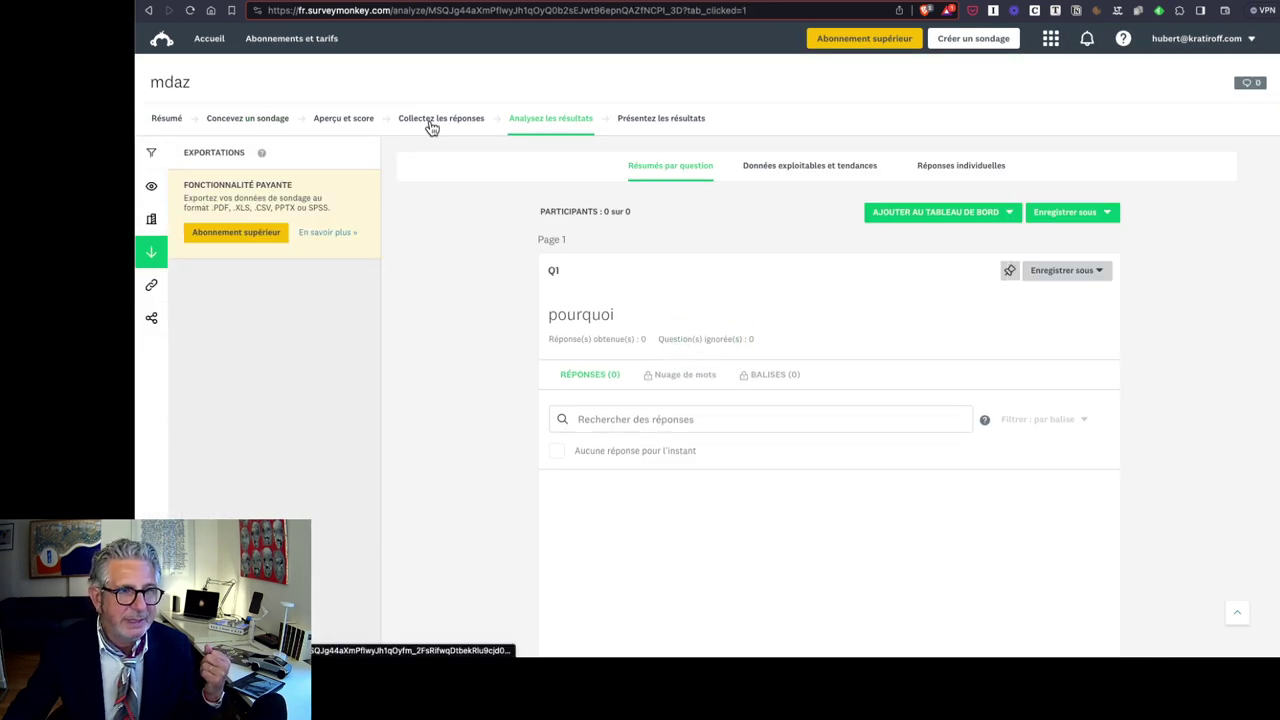
pyautogui.click(431, 127)
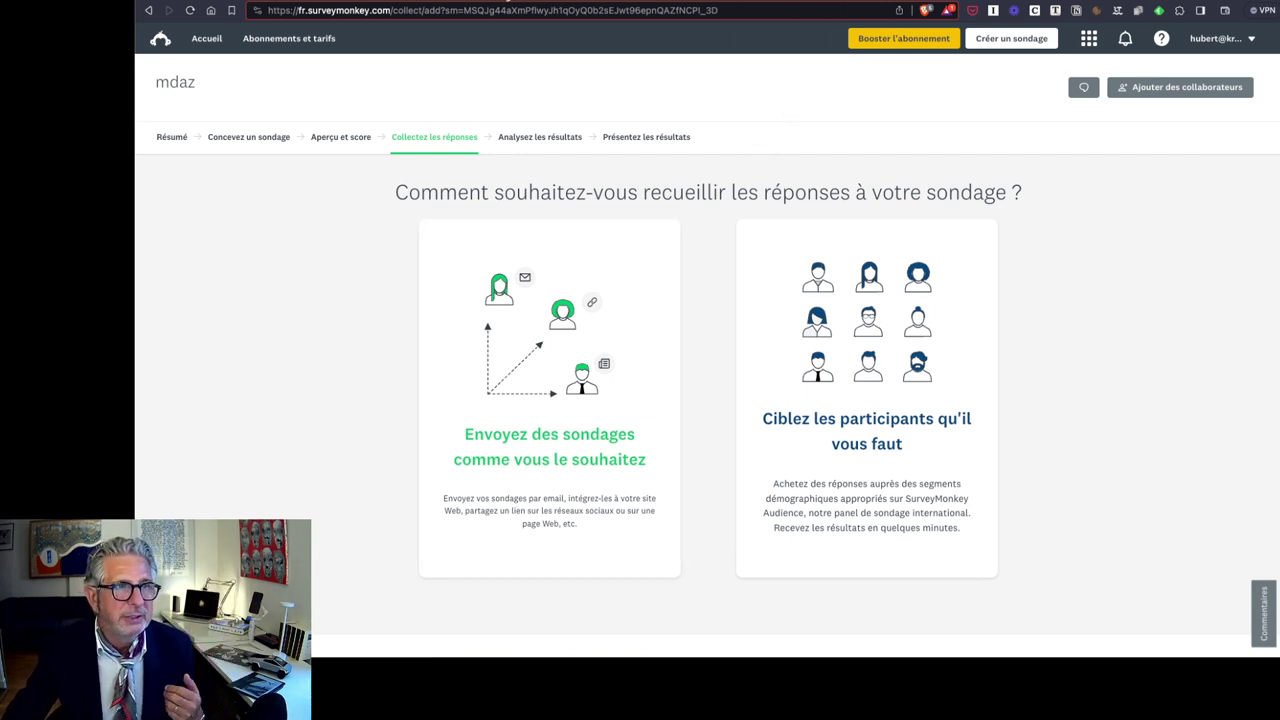
pyautogui.click(505, 9)
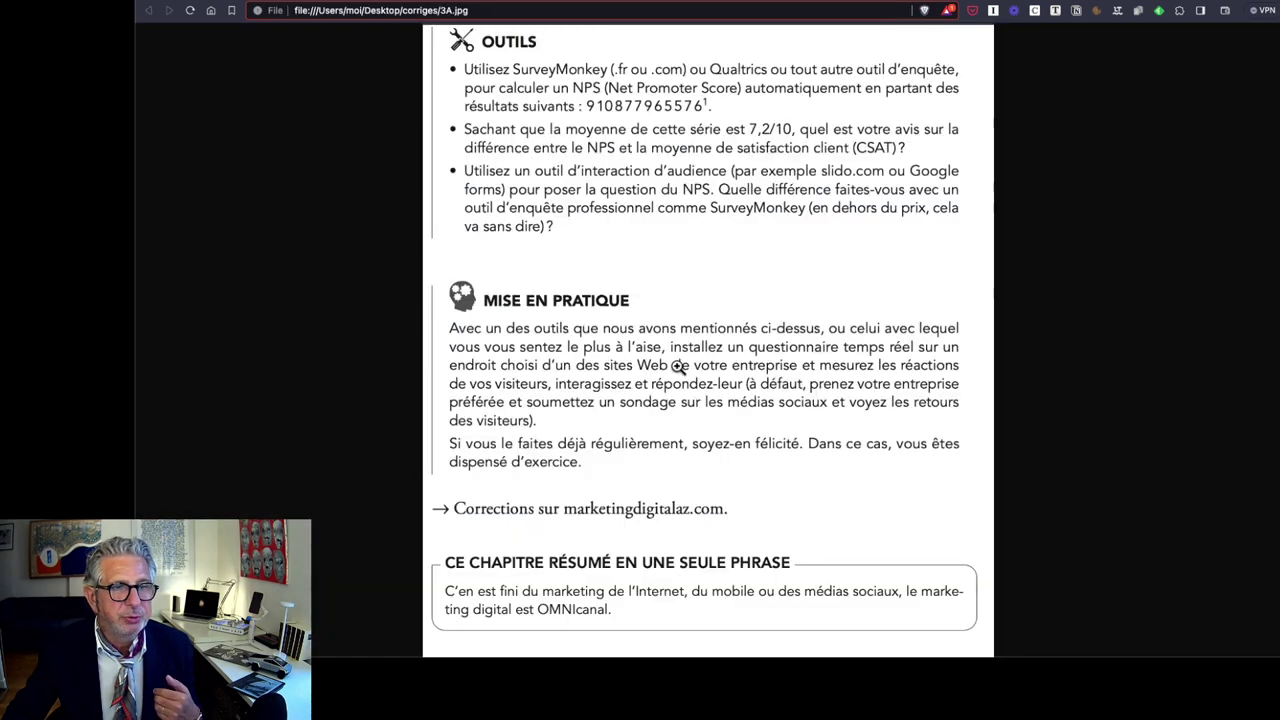